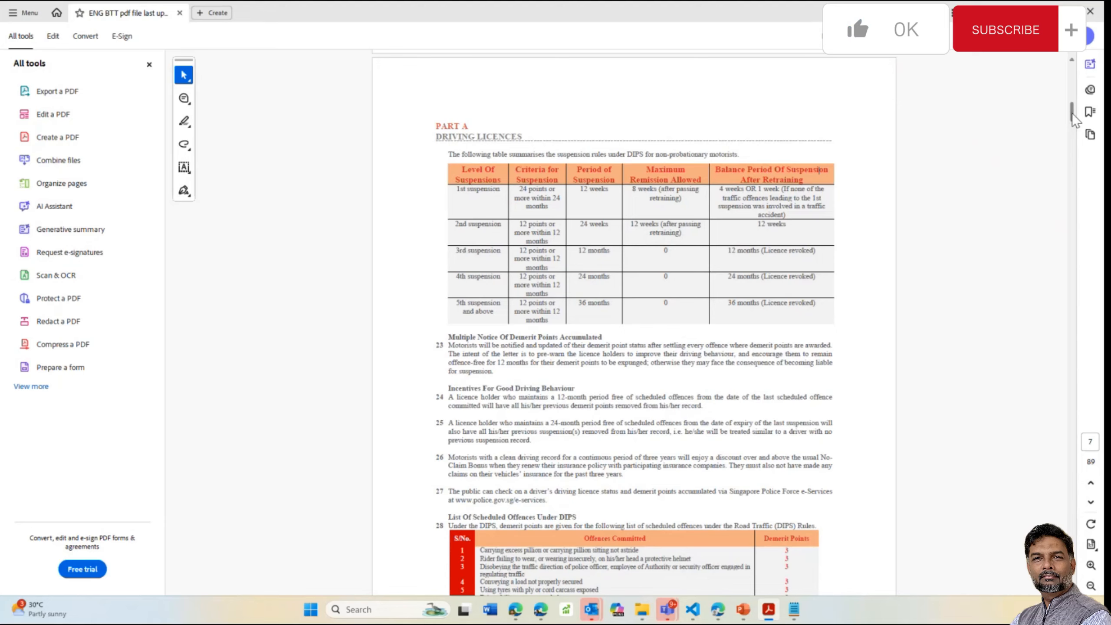
Skim the Basic Theory of Driving handbook PDF, covering driving licences, signs and road markings, and return to its cover page
drag(1072, 112, 1072, 77)
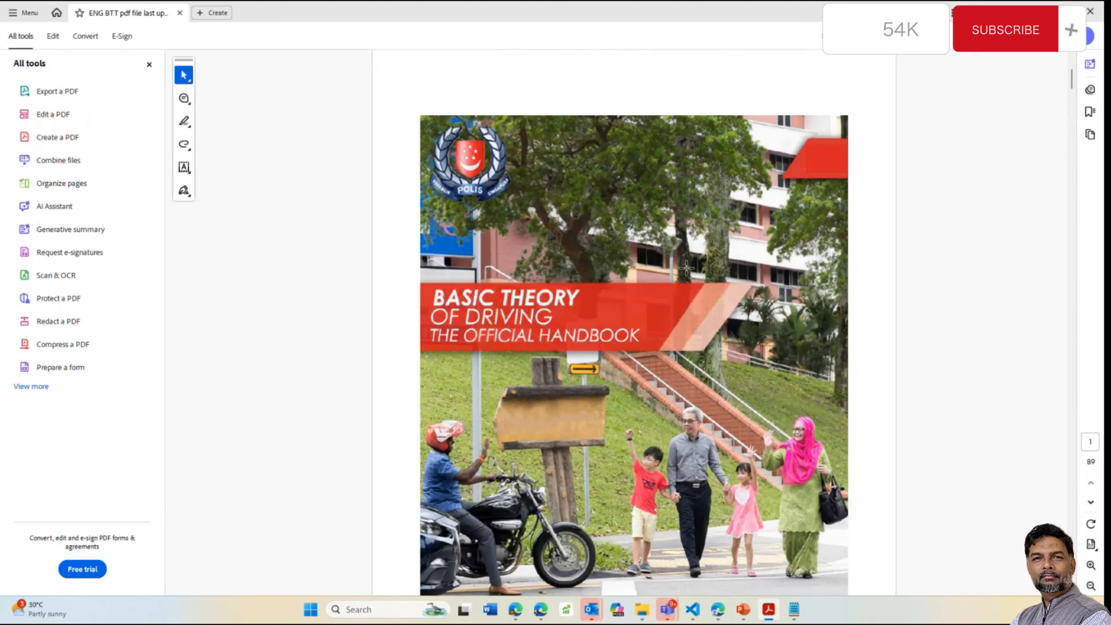
scroll(594, 307, down, 1)
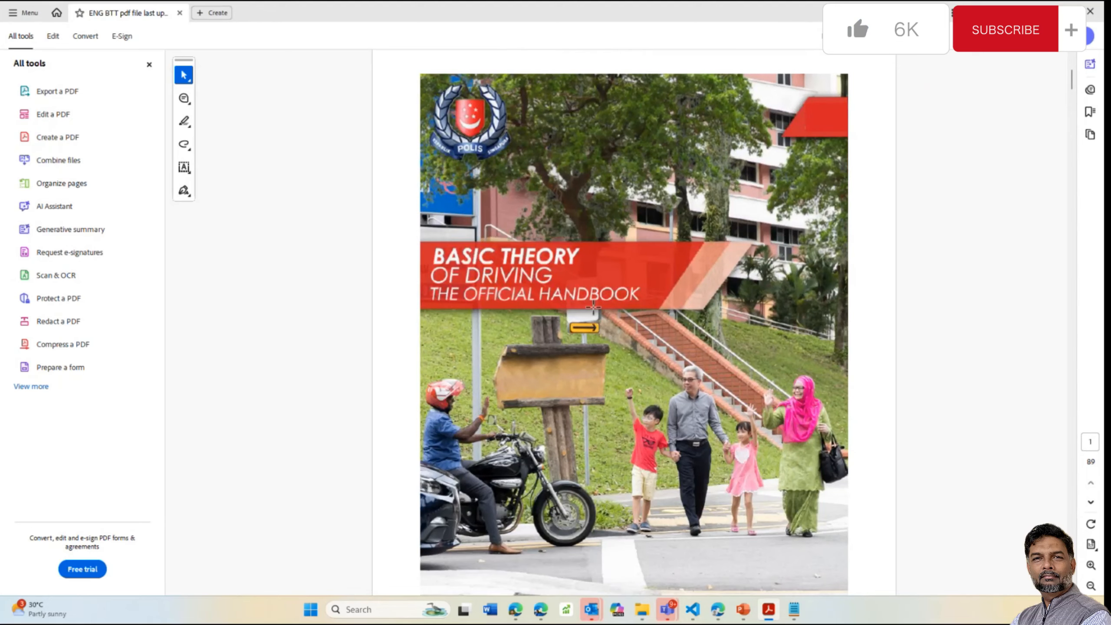
scroll(588, 310, down, 8)
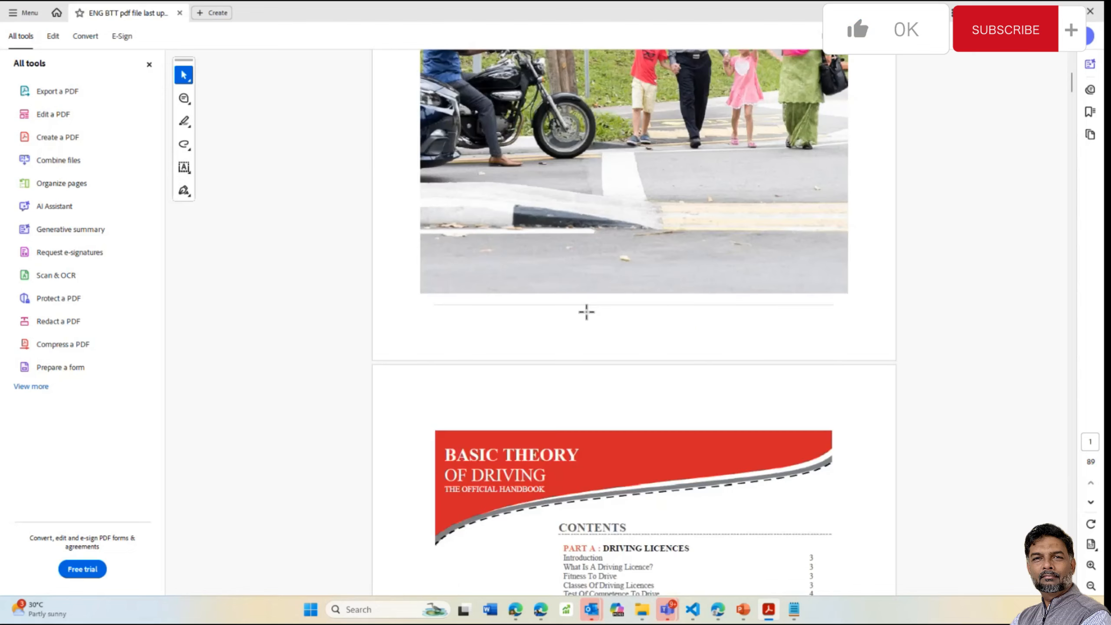
scroll(586, 311, down, 15)
scroll(586, 312, down, 20)
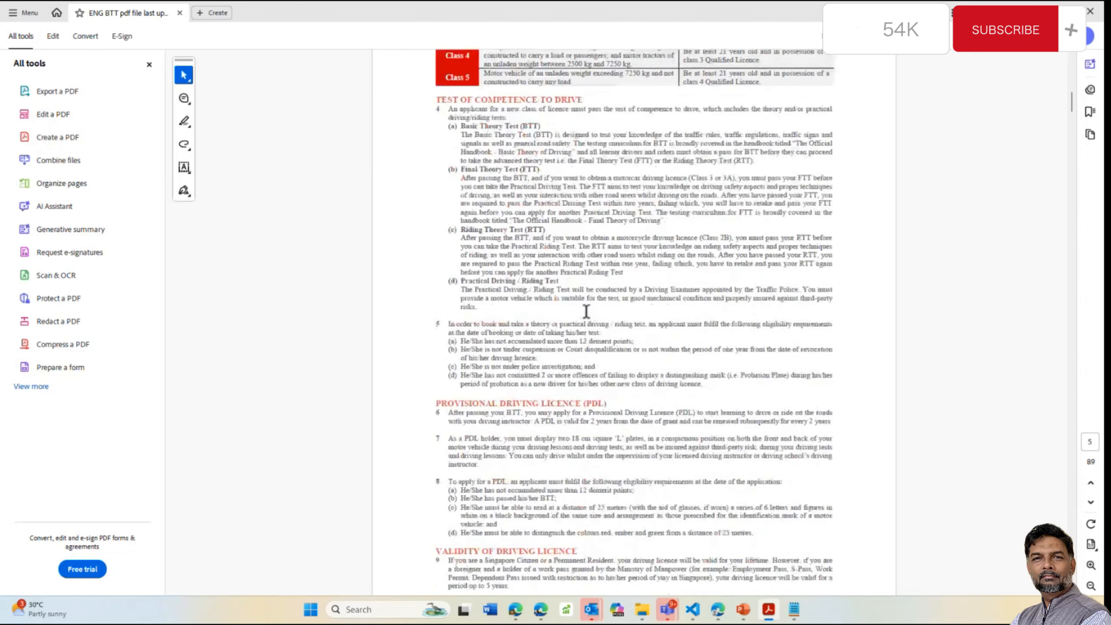
scroll(596, 243, down, 3)
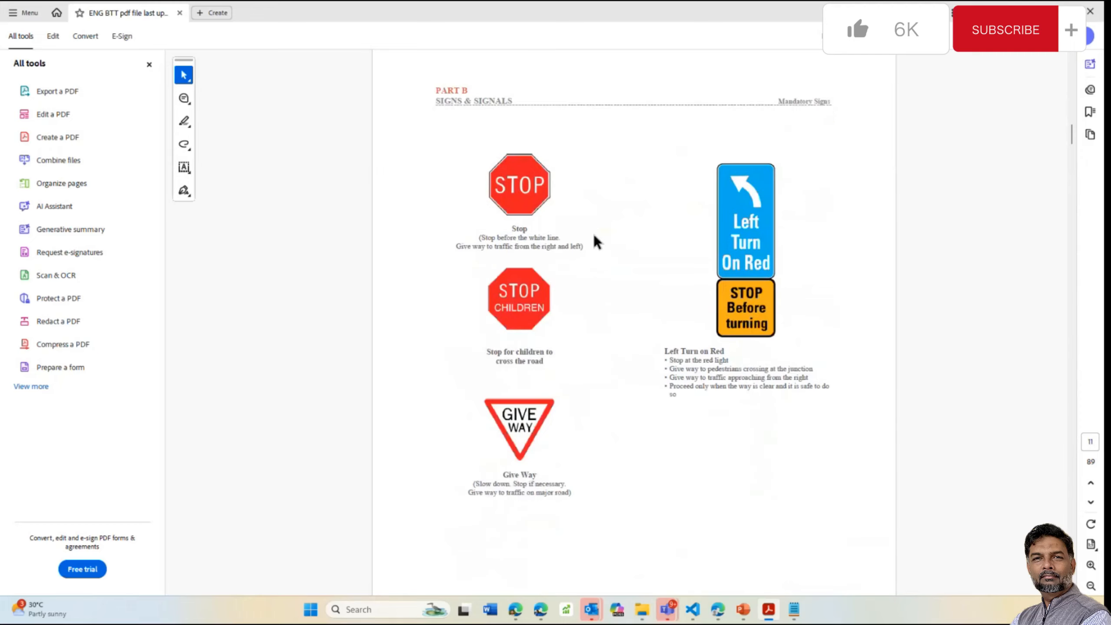
scroll(595, 285, up, 11)
scroll(598, 287, down, 6)
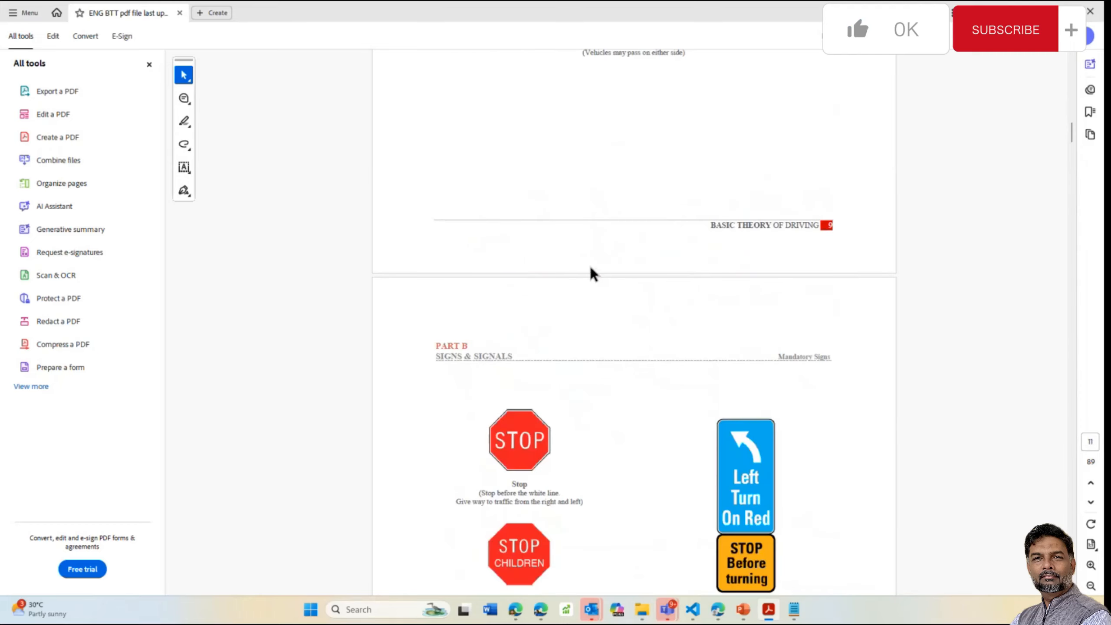
scroll(687, 211, up, 20)
scroll(687, 206, down, 20)
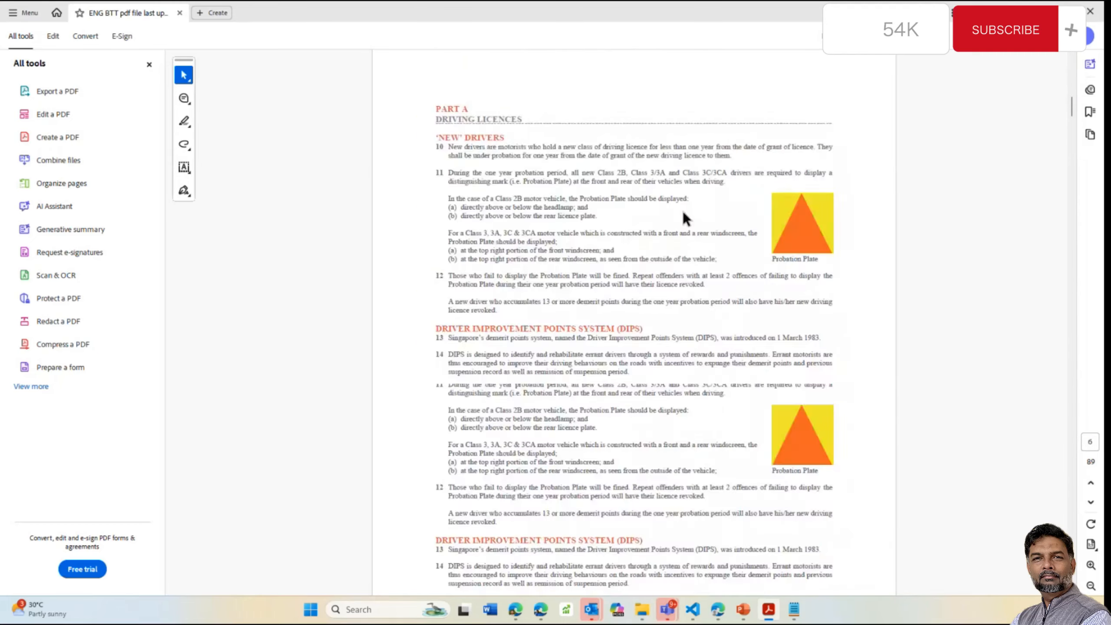
scroll(661, 319, down, 20)
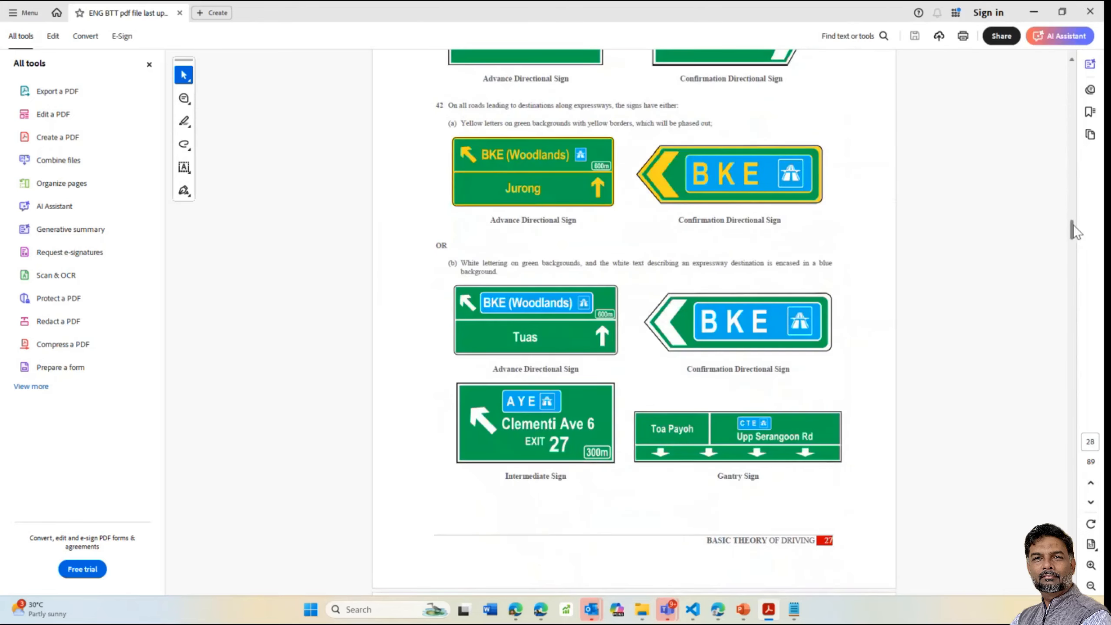
scroll(1074, 224, down, 20)
scroll(1070, 324, down, 10)
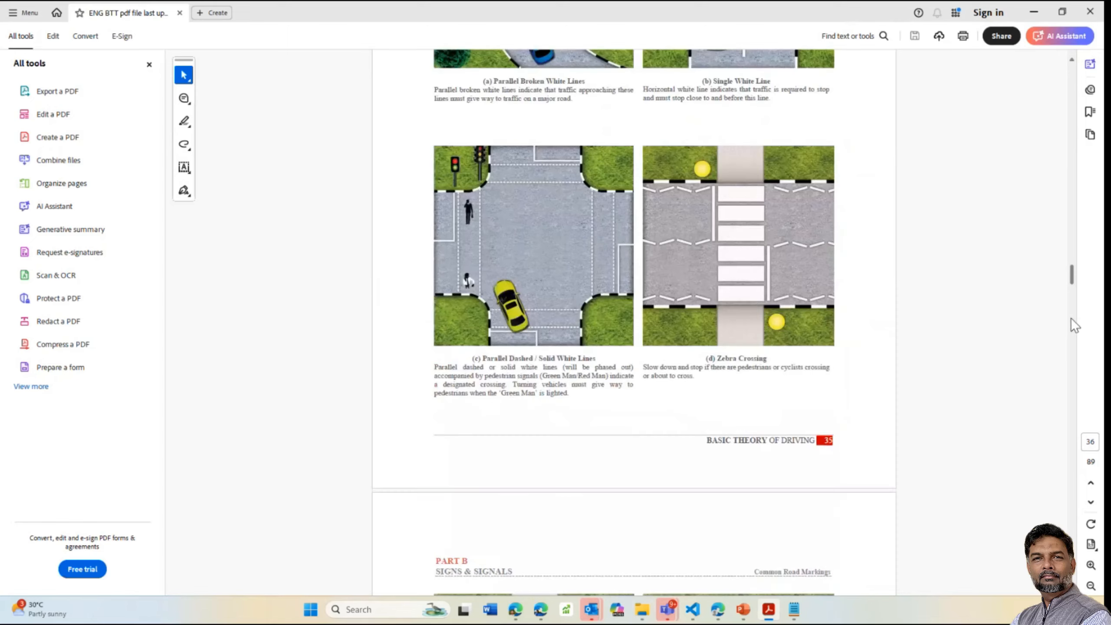
drag(1072, 278, 1074, 63)
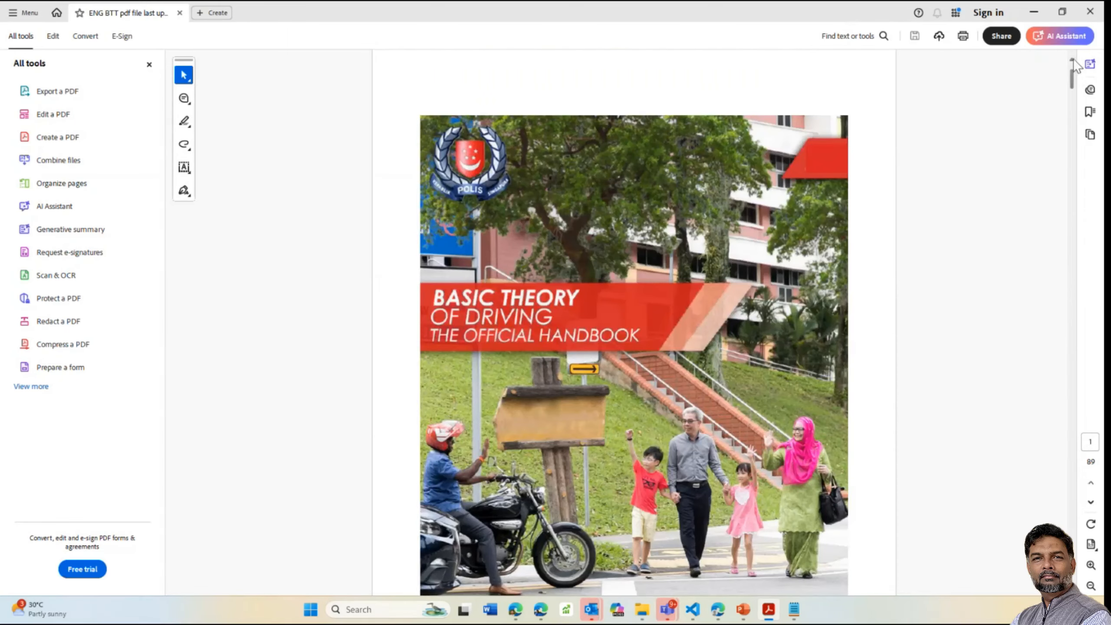
Leave the PDF and switch to the browser's Azure AI Foundry home page with the project list
click(1034, 15)
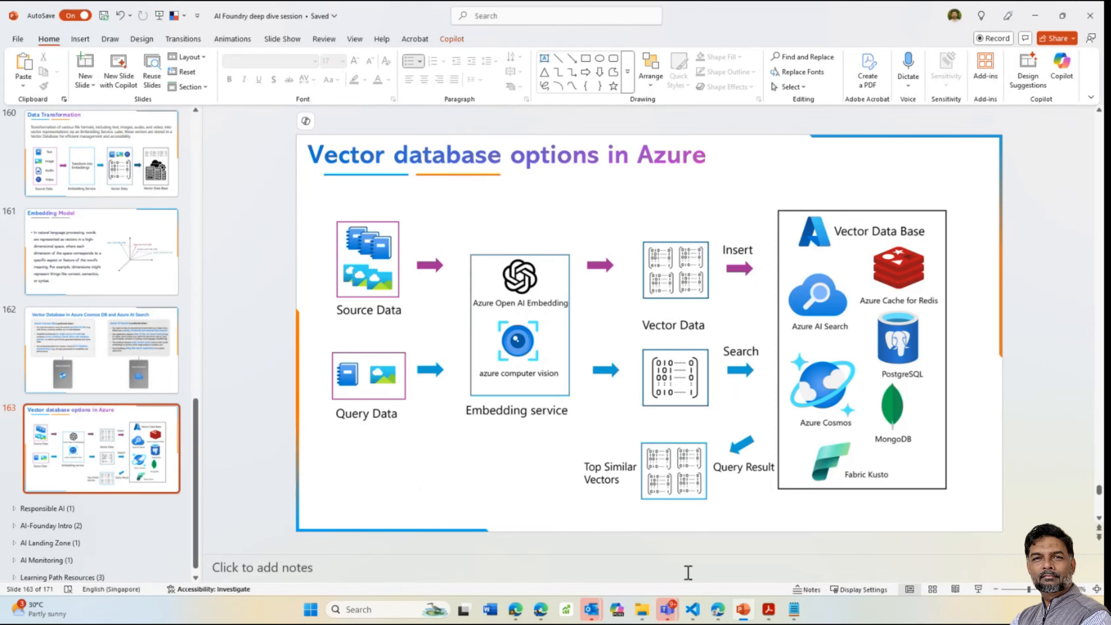
mouse_move(719, 613)
click(691, 541)
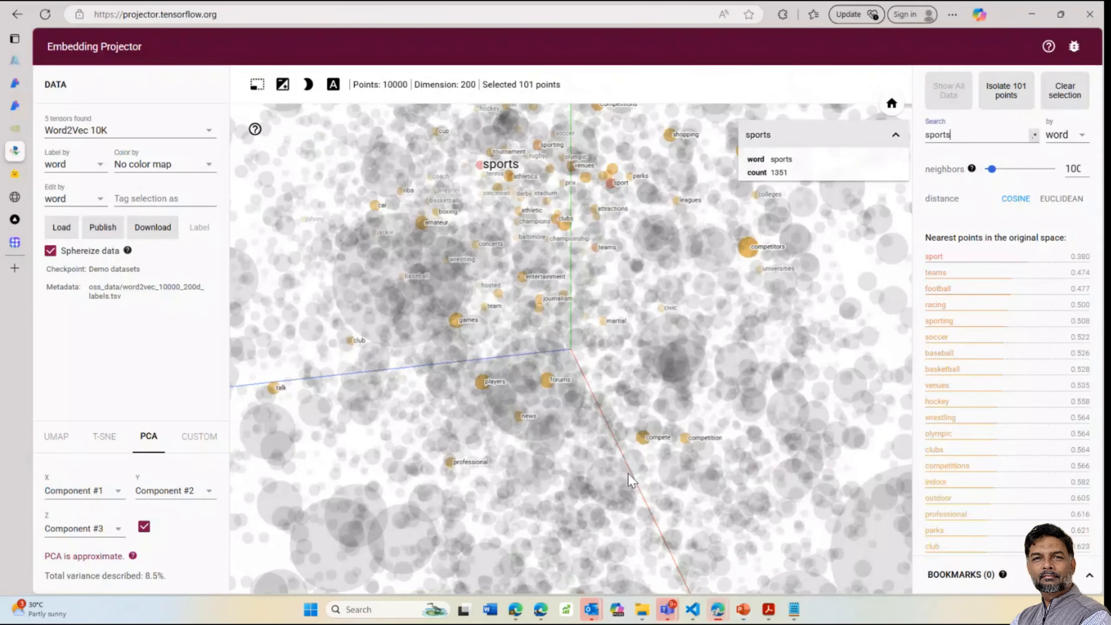
click(13, 90)
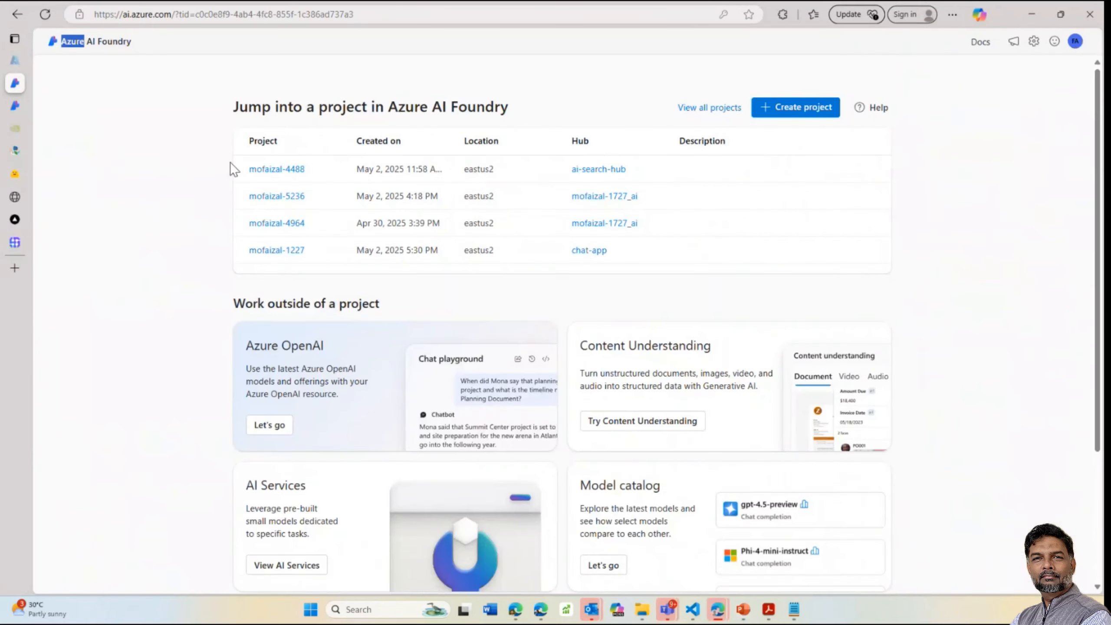
click(145, 199)
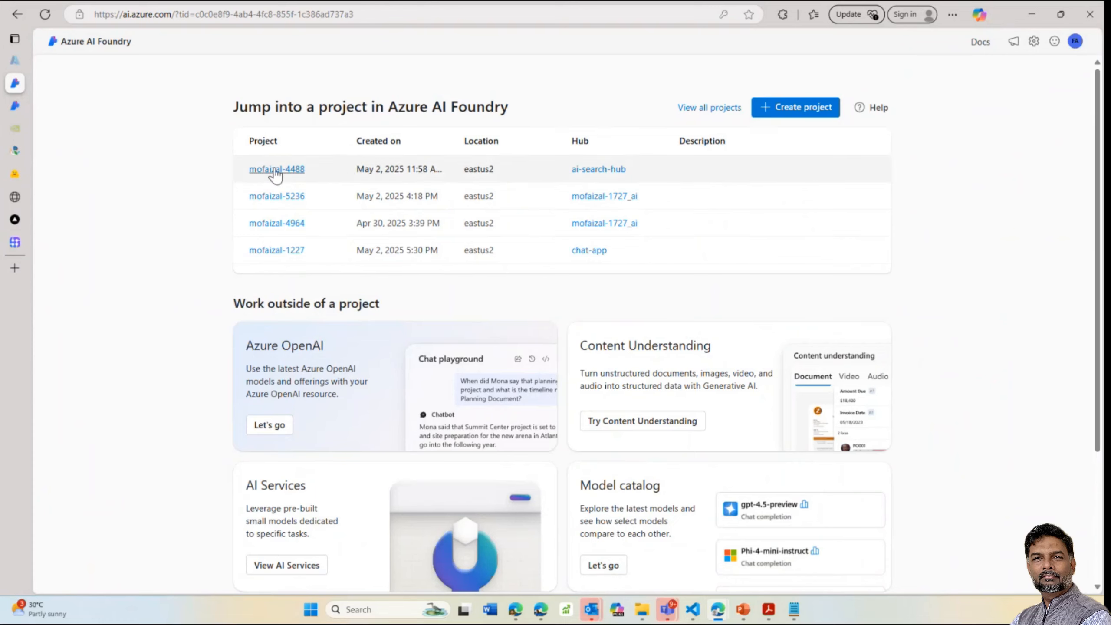
Look at the project creation form with its name and hub settings, and cancel it
click(765, 110)
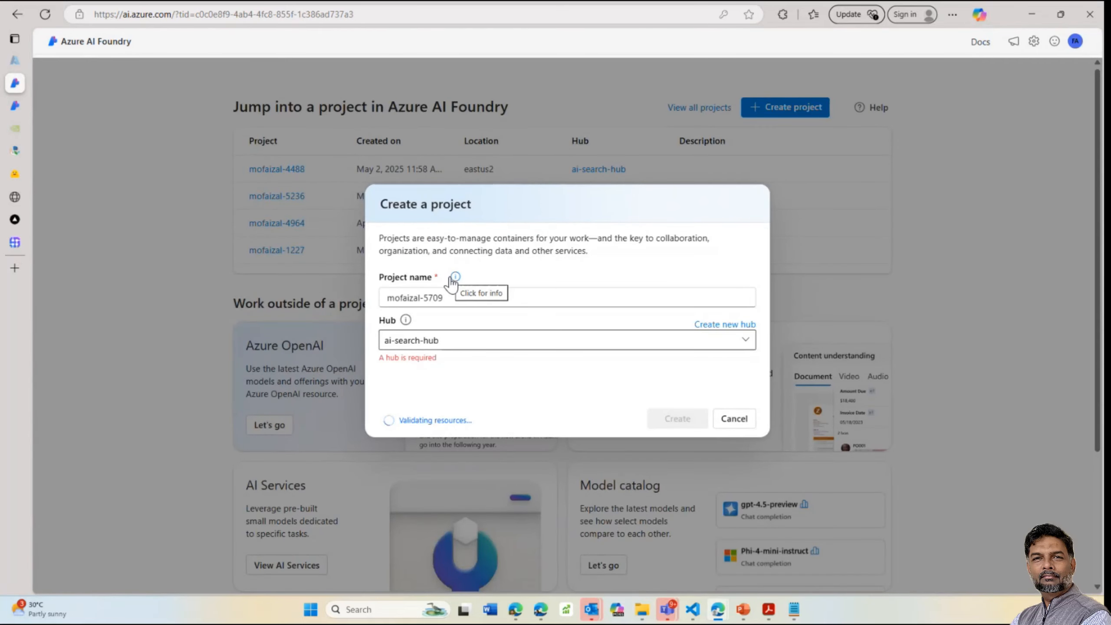
click(733, 418)
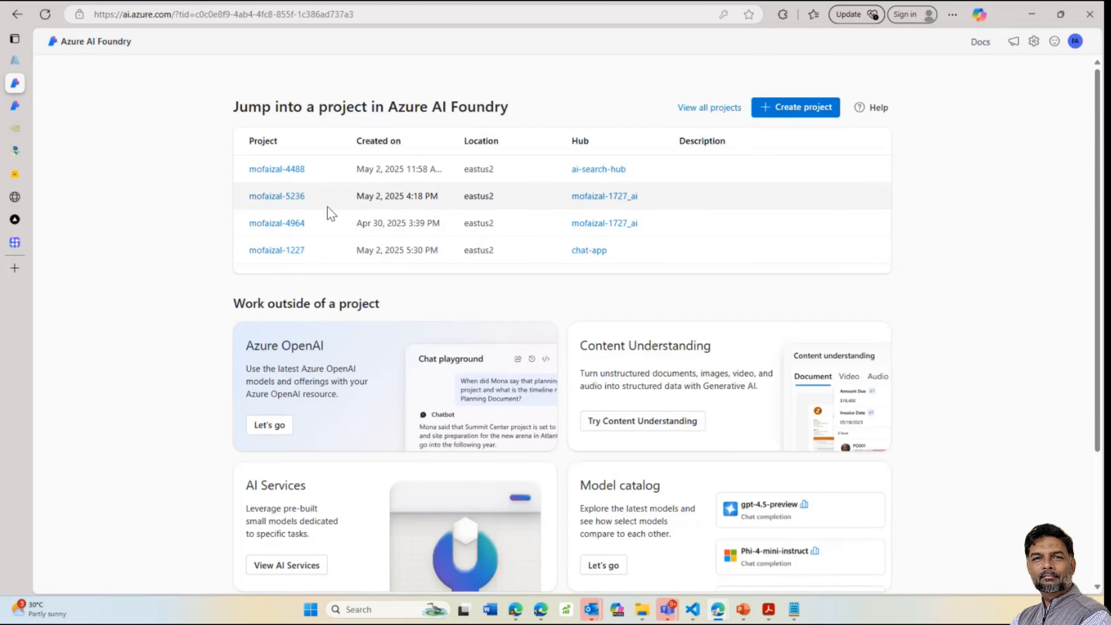
Open the existing project in the ai-search-hub hub and display its model deployments
click(294, 169)
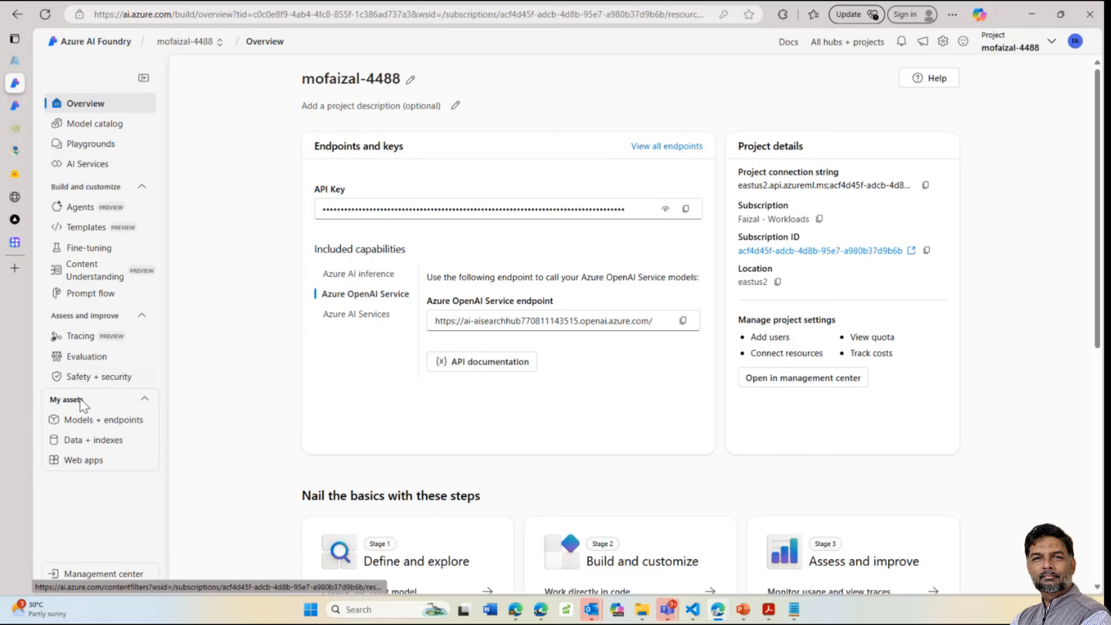
click(88, 425)
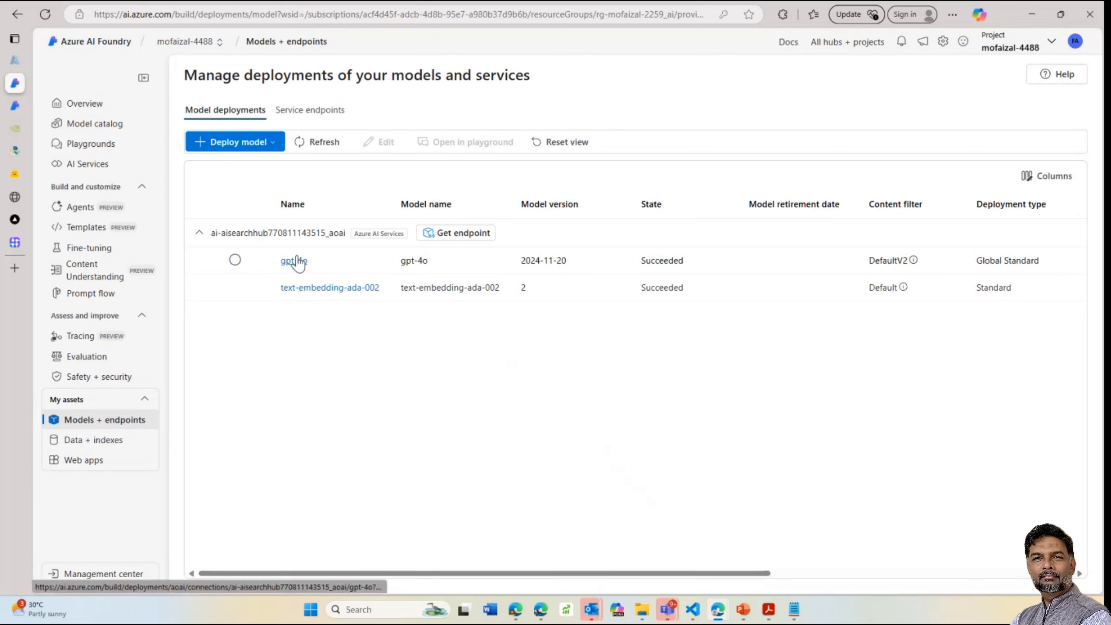
Start creating a new prompt flow in the project and browse the expanded gallery of sample flows
click(98, 295)
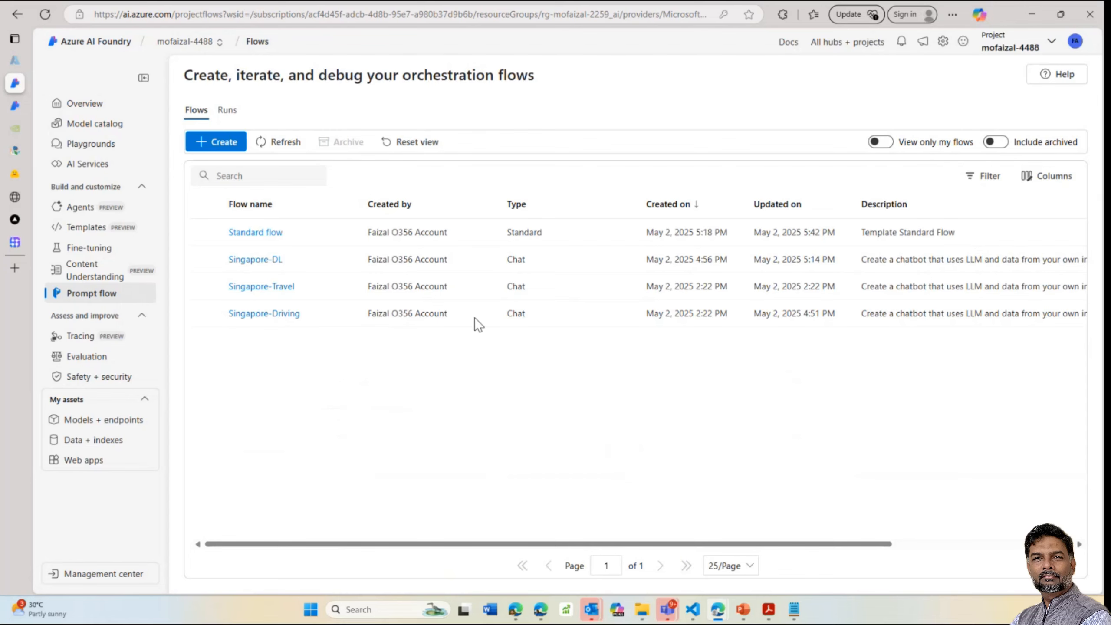
click(221, 143)
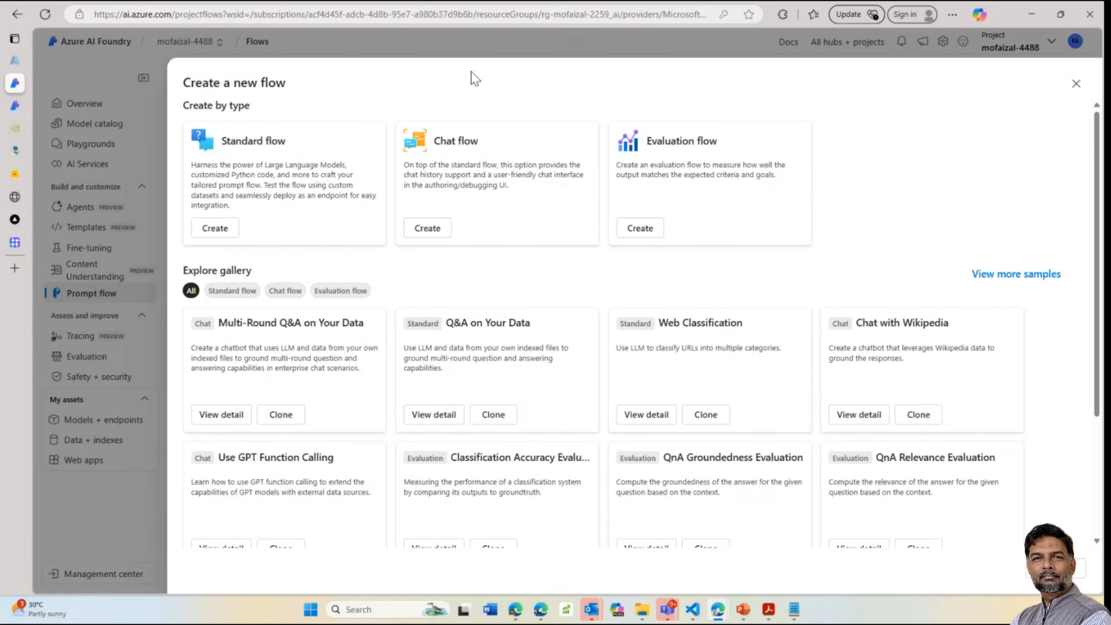
scroll(931, 354, down, 4)
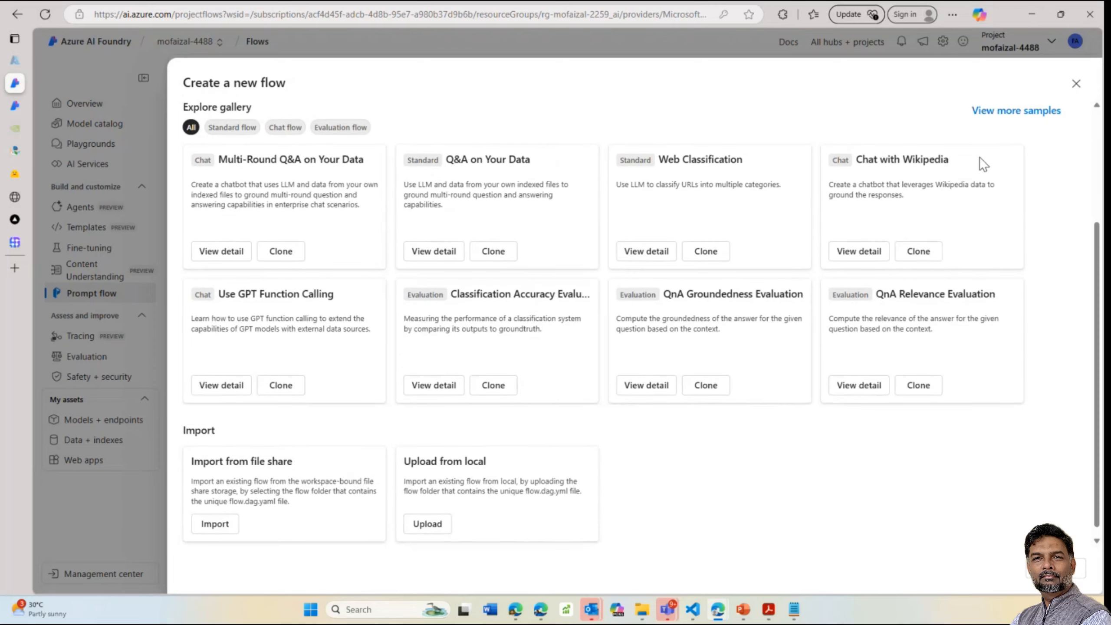
click(1012, 112)
scroll(405, 228, up, 2)
scroll(393, 258, down, 2)
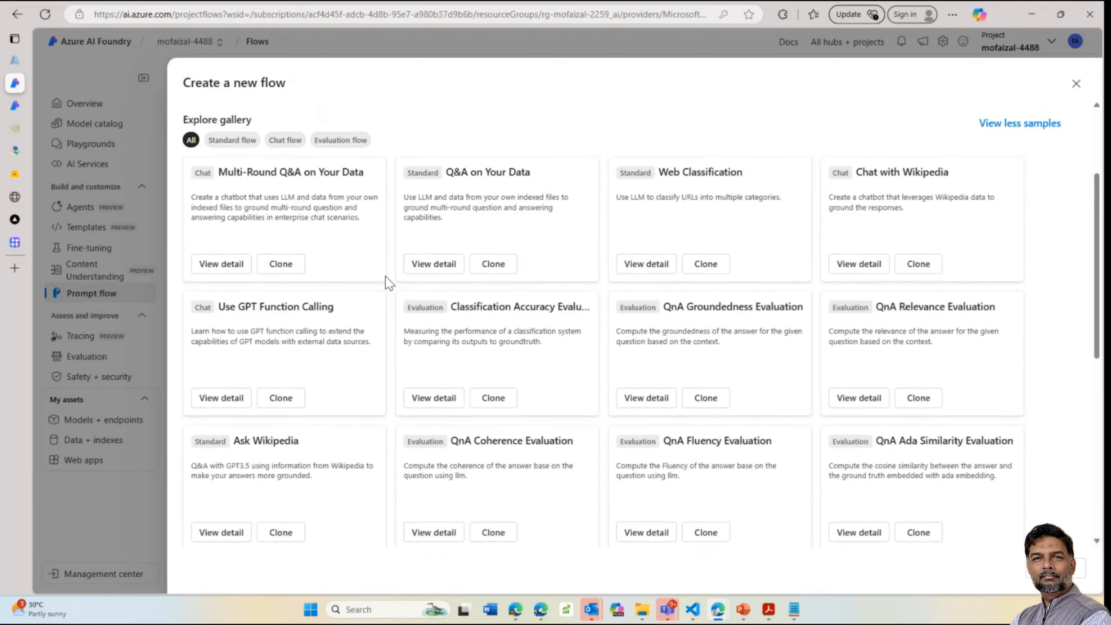
scroll(736, 438, down, 8)
scroll(735, 430, down, 2)
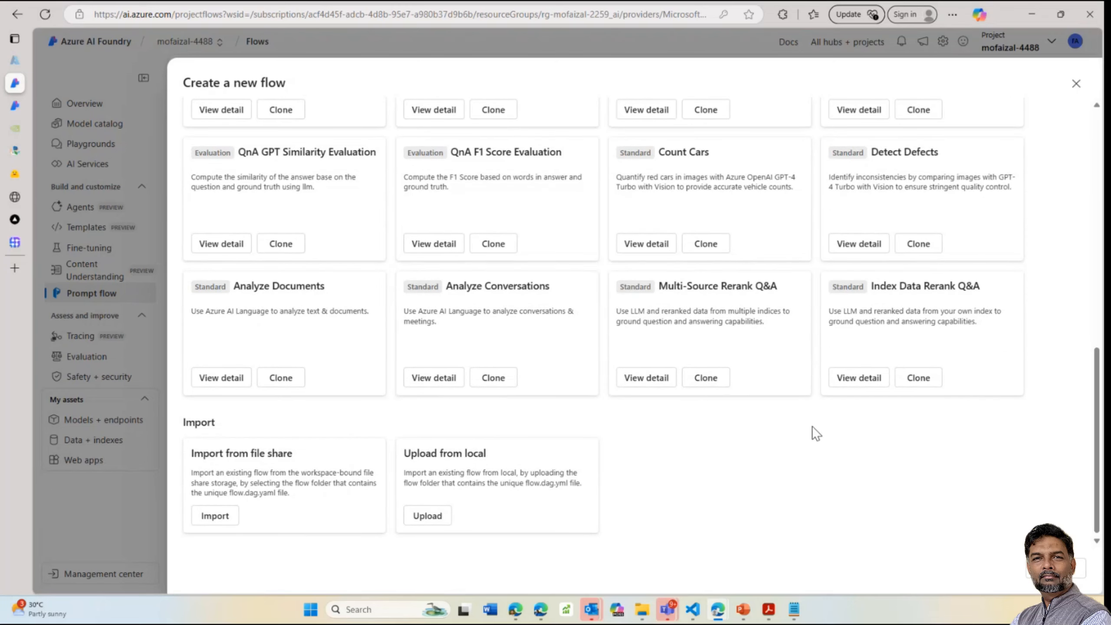
scroll(813, 425, up, 10)
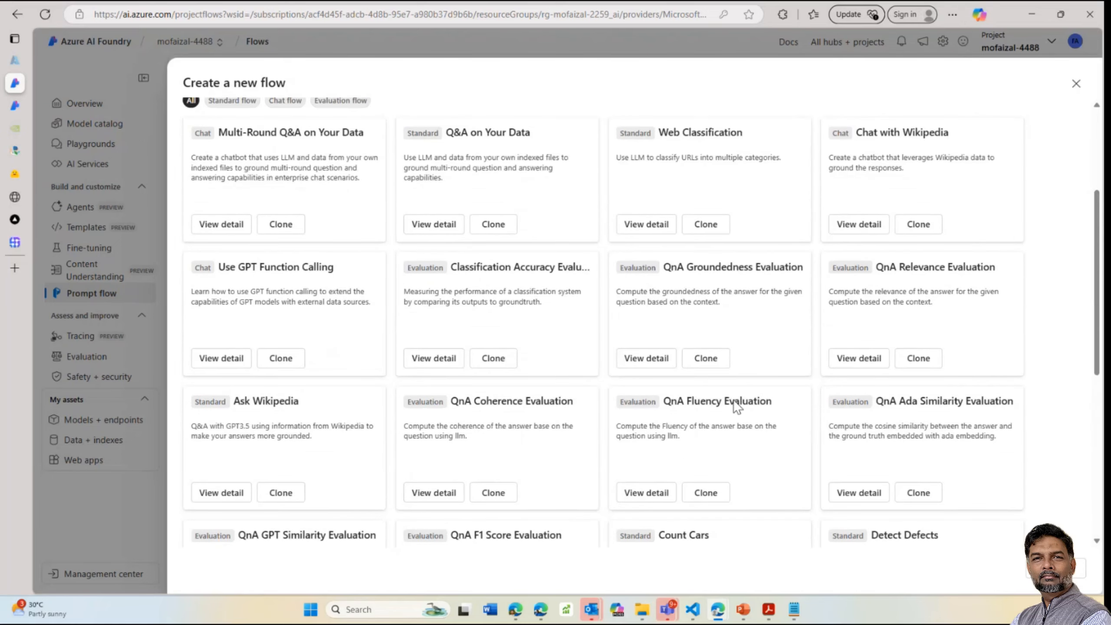
scroll(695, 369, up, 2)
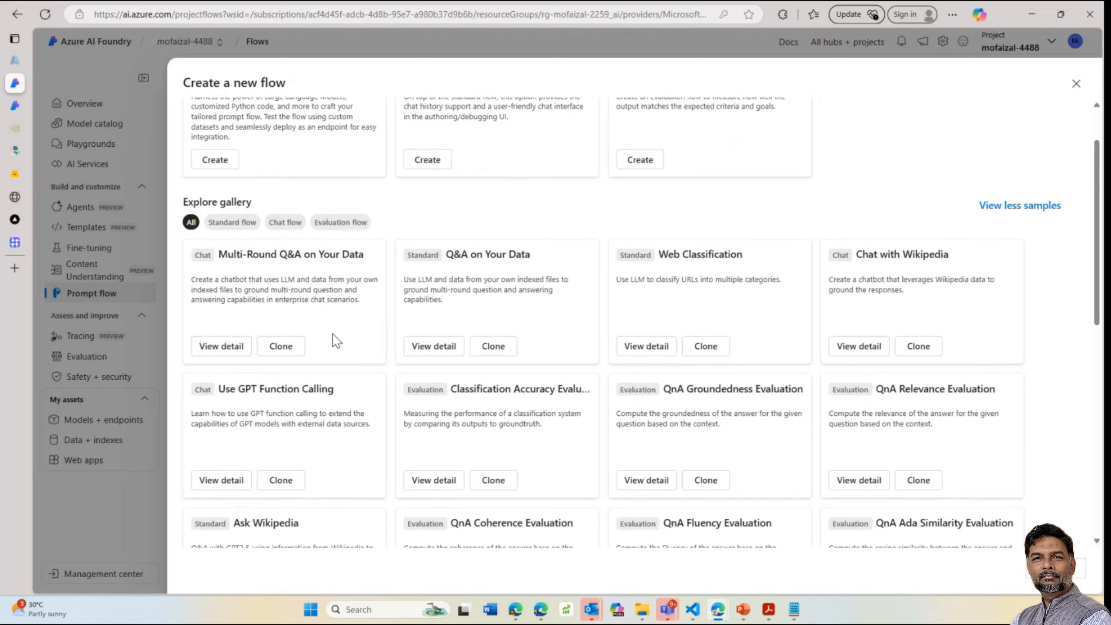
Clone the Multi-Round Q&A on Your Data sample as a new flow with the folder name DL-flow
click(281, 346)
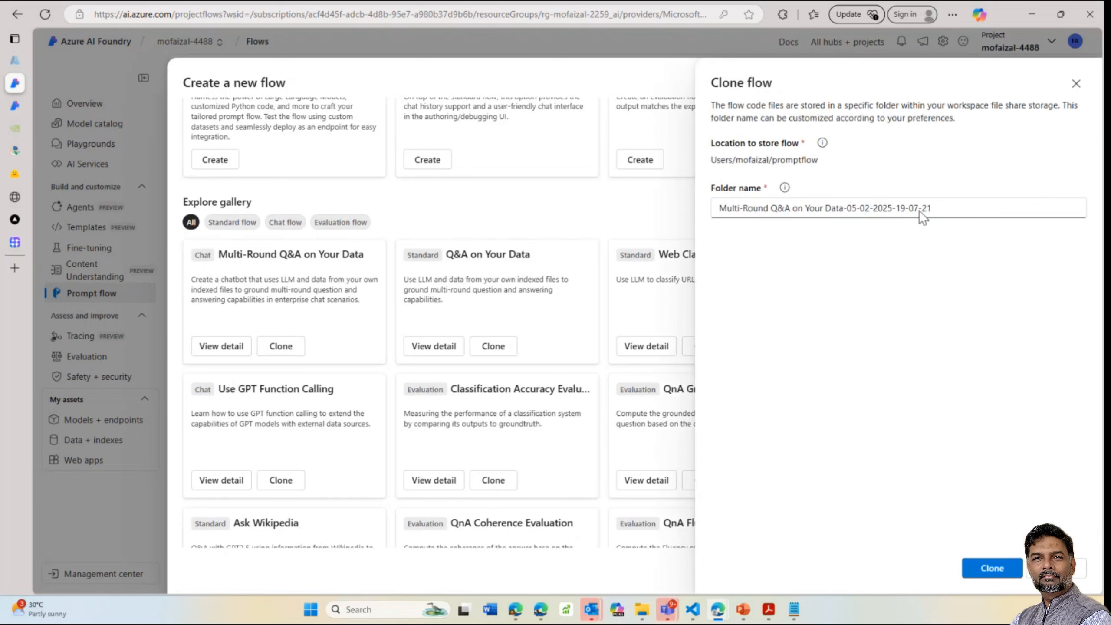
triple_click(948, 204)
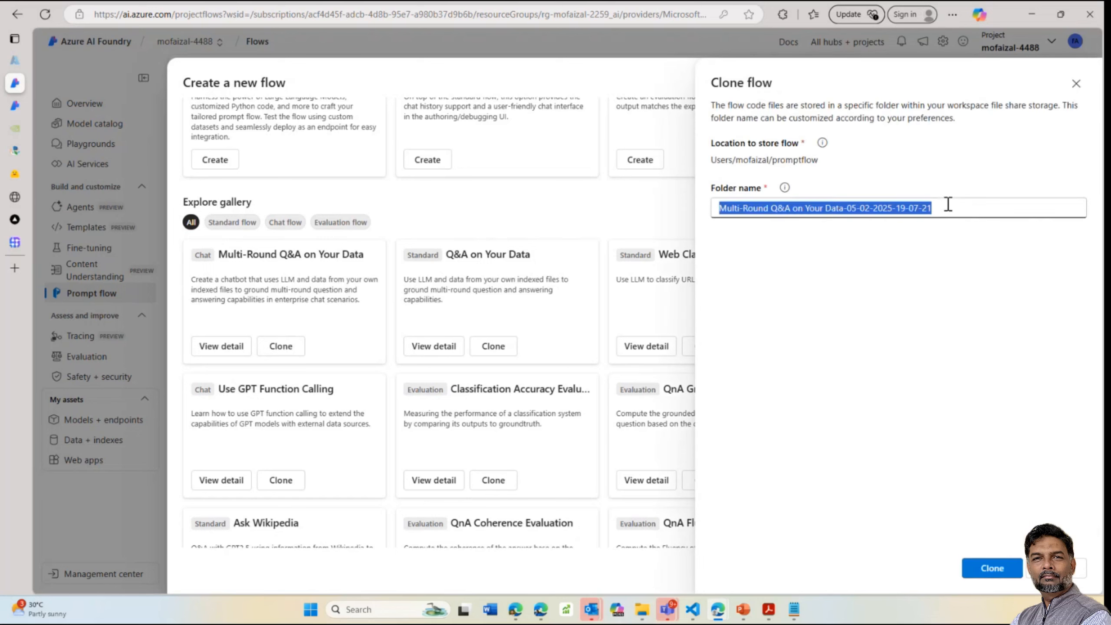
text(DL-flow)
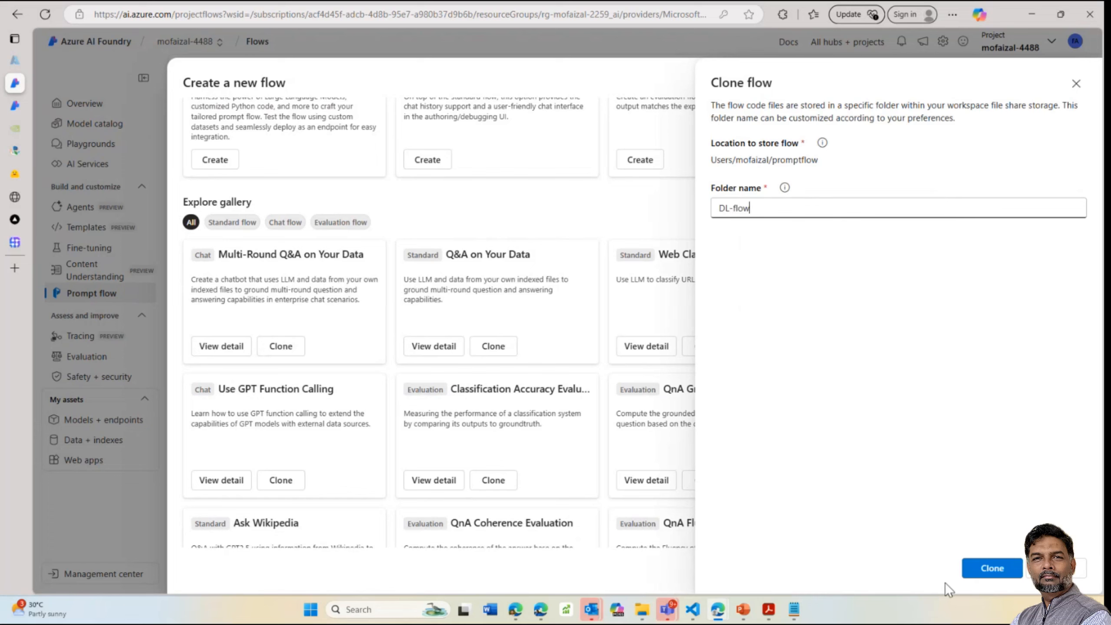
click(990, 569)
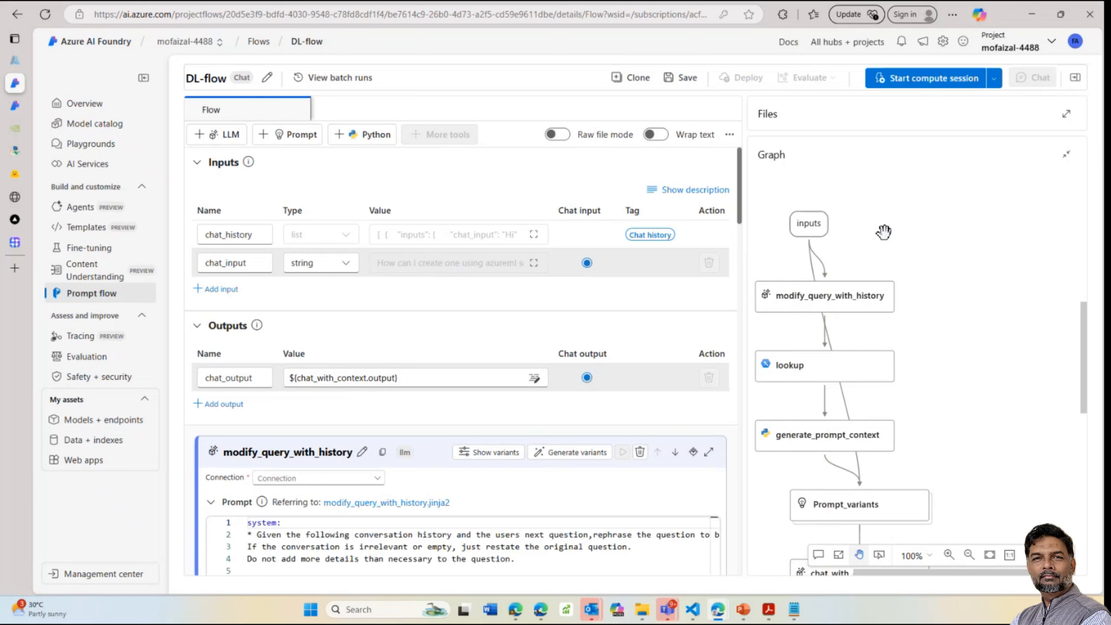
Examine the DL-flow graph from the inputs node through lookup and prompt variants to the outputs node
scroll(1081, 364, down, 1)
scroll(1080, 364, down, 6)
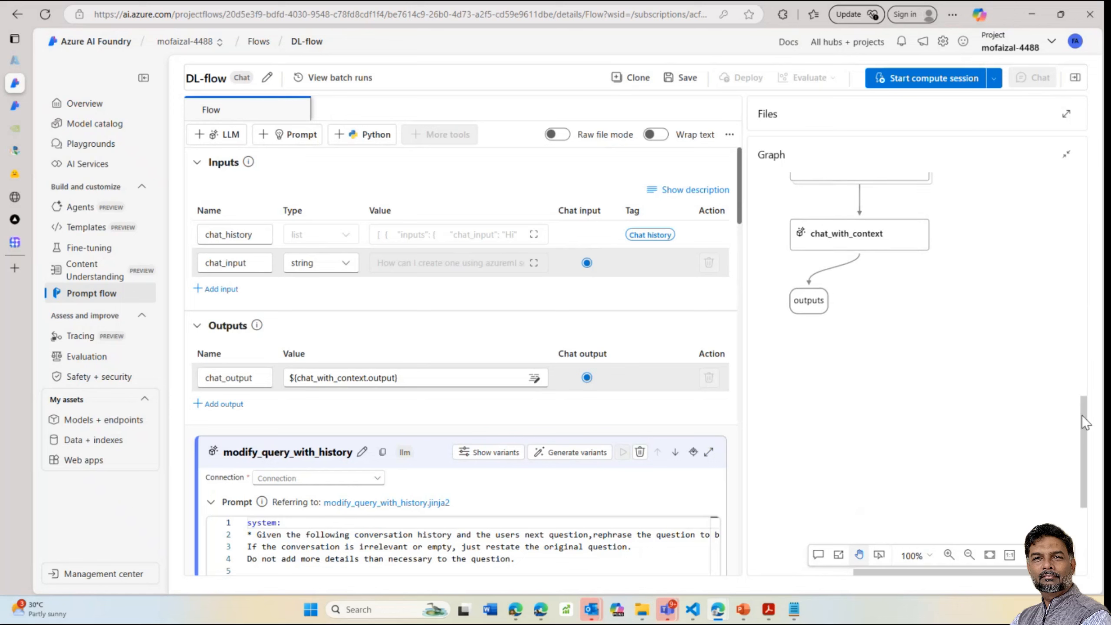
drag(1082, 415, 1084, 334)
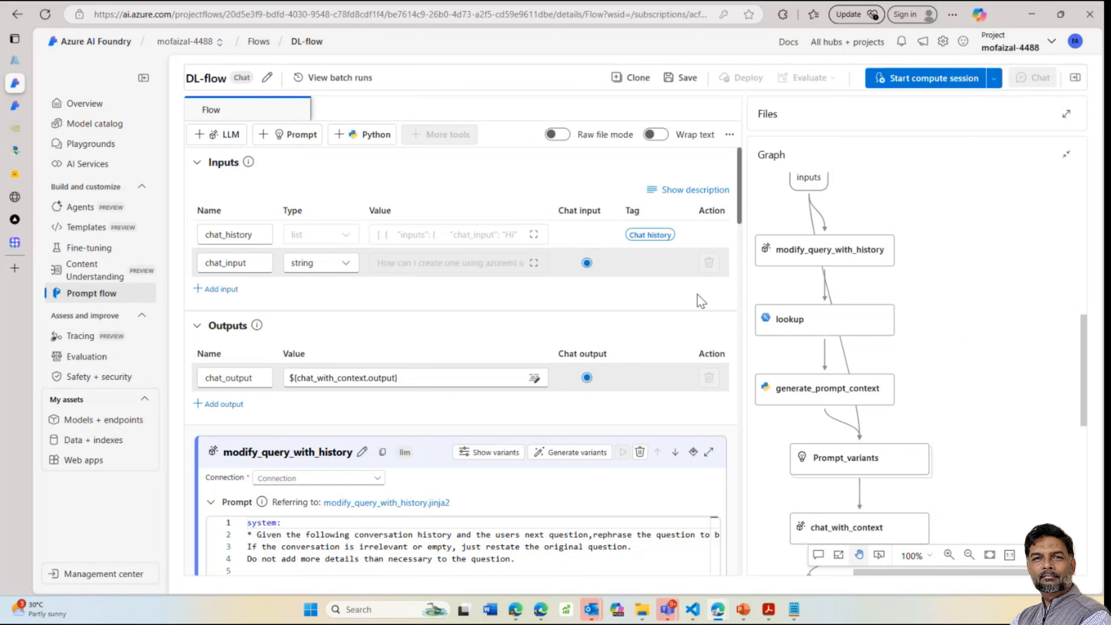
Switch to the other open flow, which contains the serpapi node, and save it
mouse_move(16, 126)
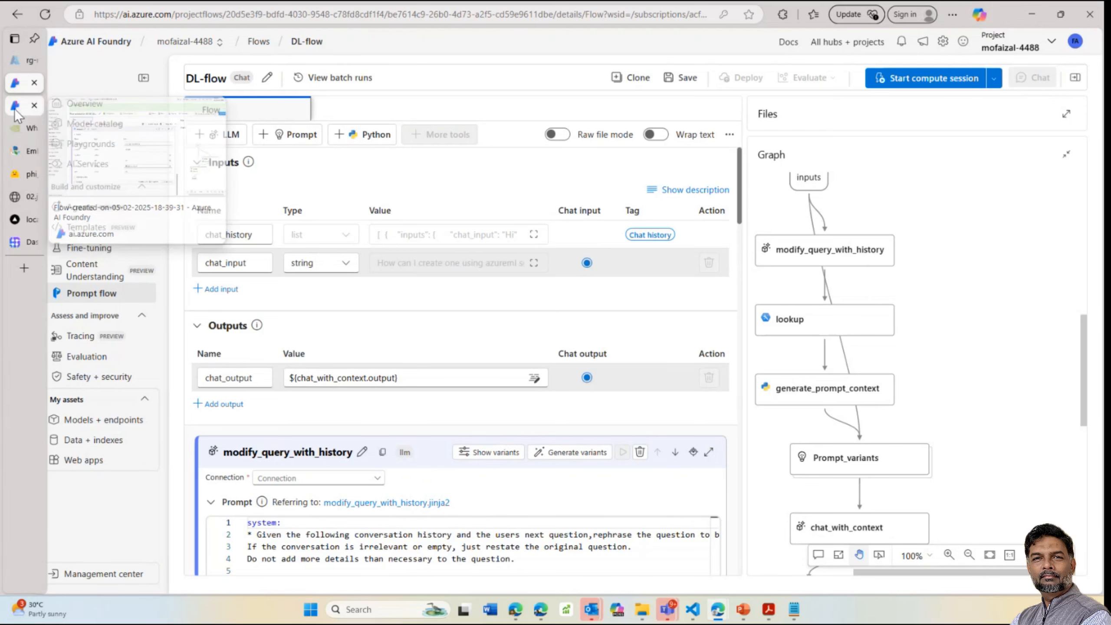
click(15, 110)
mouse_move(18, 83)
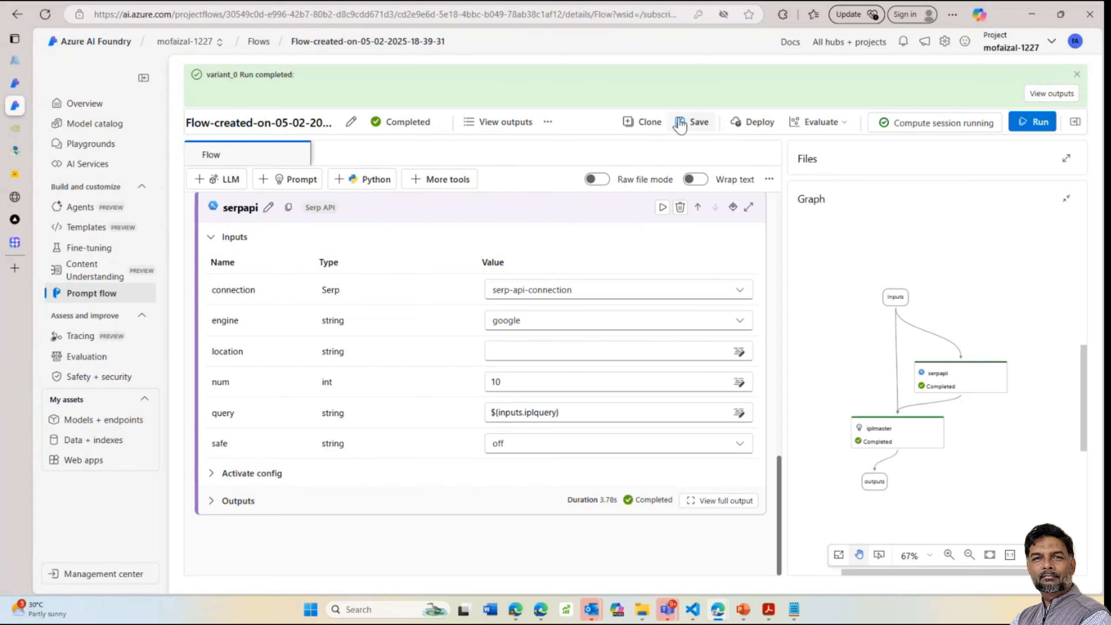
click(697, 124)
Start a new project from the Azure AI Foundry home page and begin adding a new hub for it
click(112, 41)
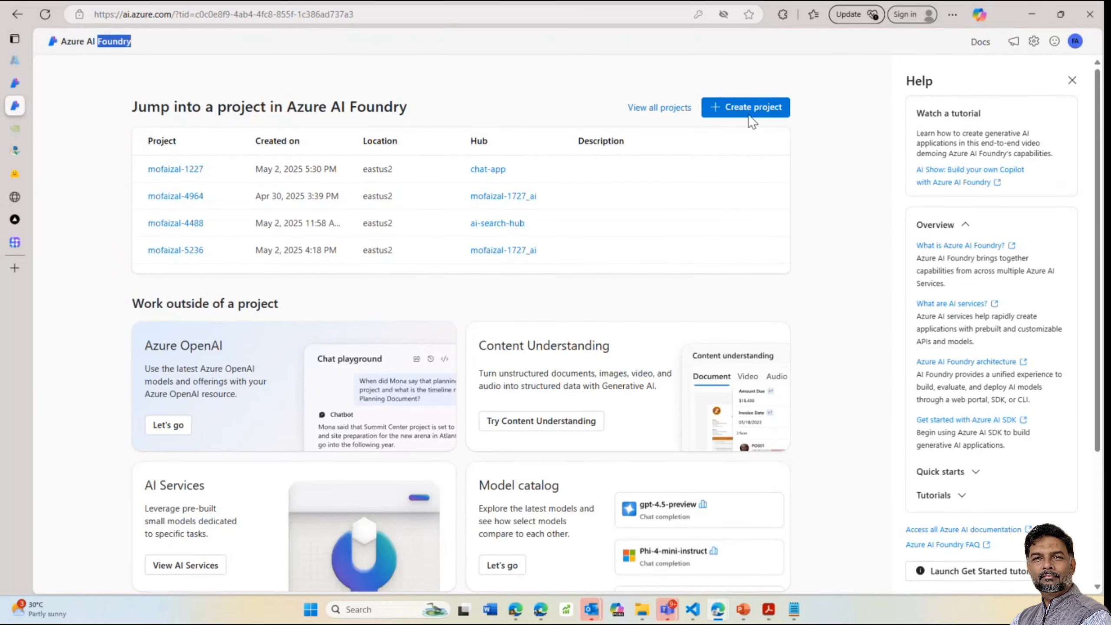
click(748, 108)
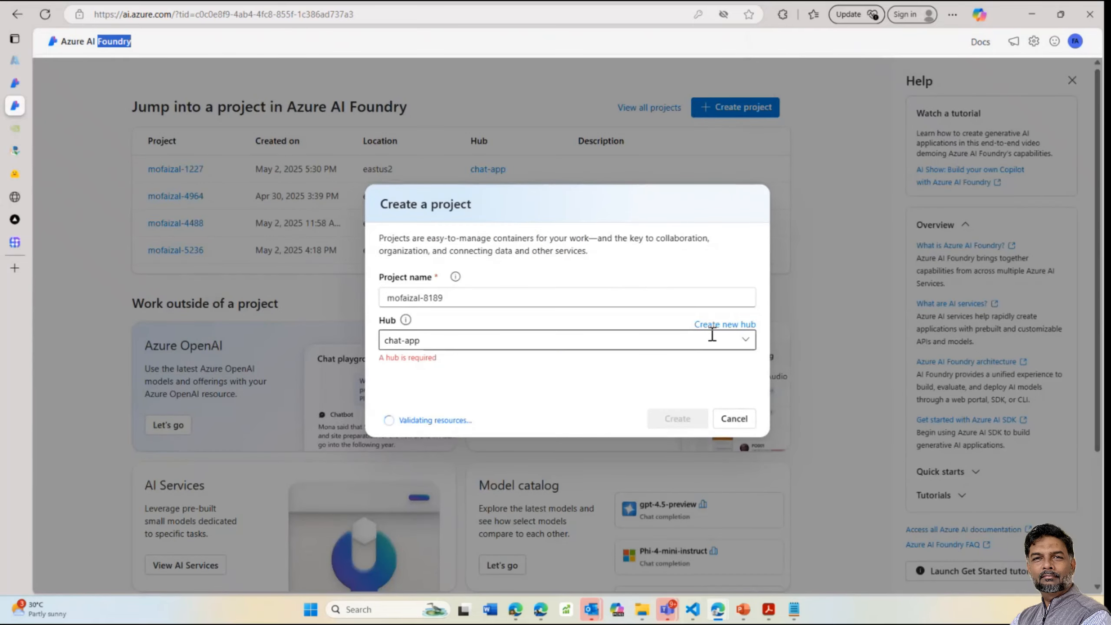
click(716, 326)
Name the new hub testhub, continue to its settings and view the options for connecting Azure AI Search
click(667, 256)
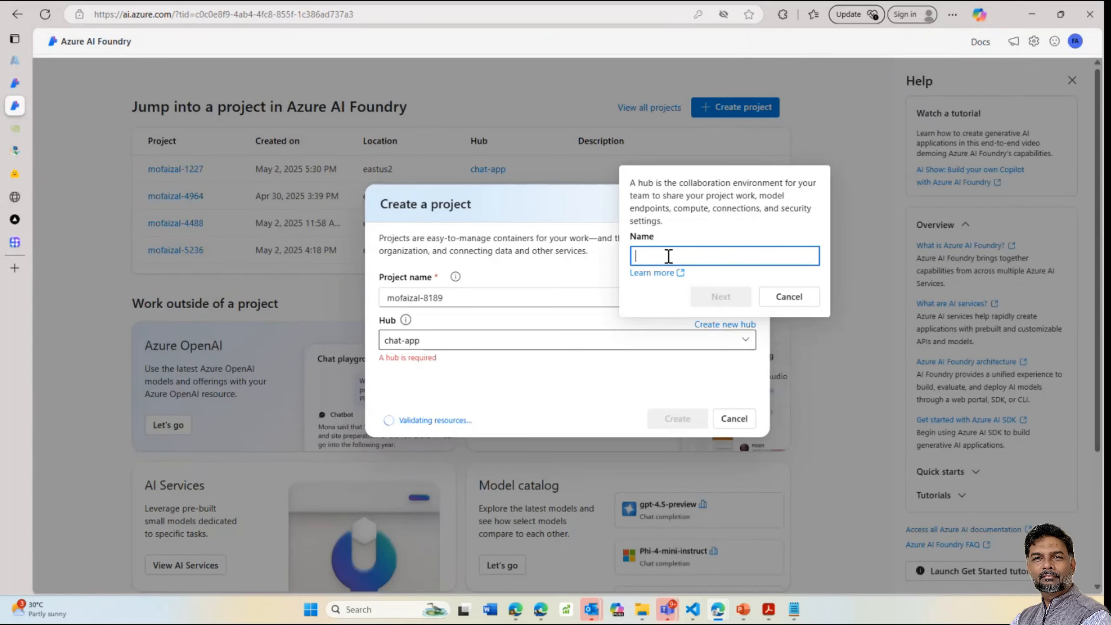
text(53w5)
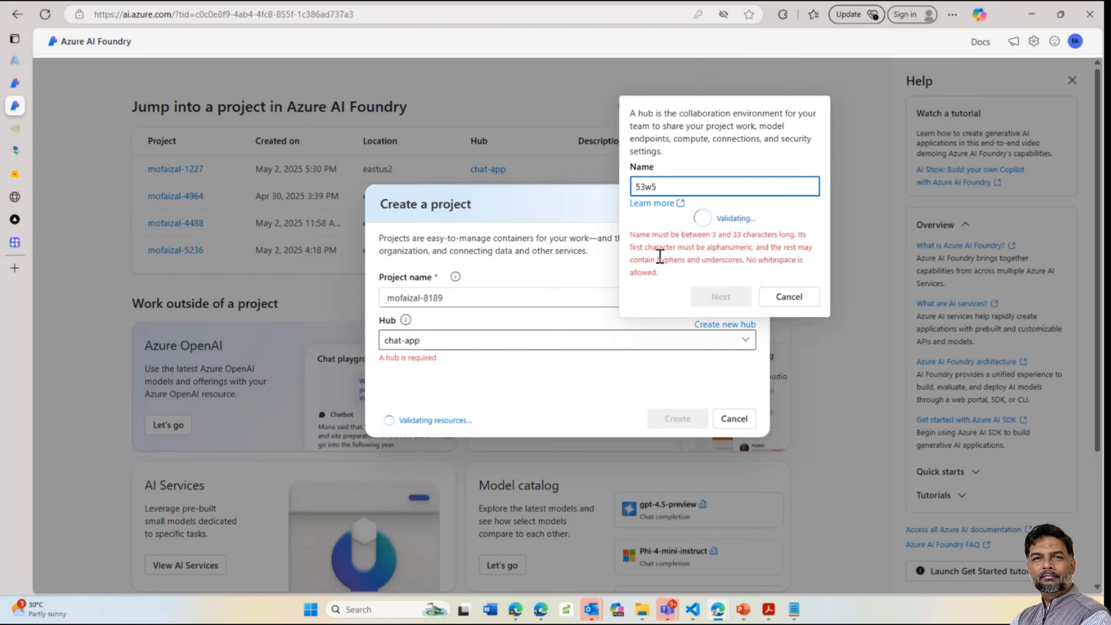
key(BackSpace)
key(BackSpace)
key(BackSpace)
key(BackSpace)
text(test)
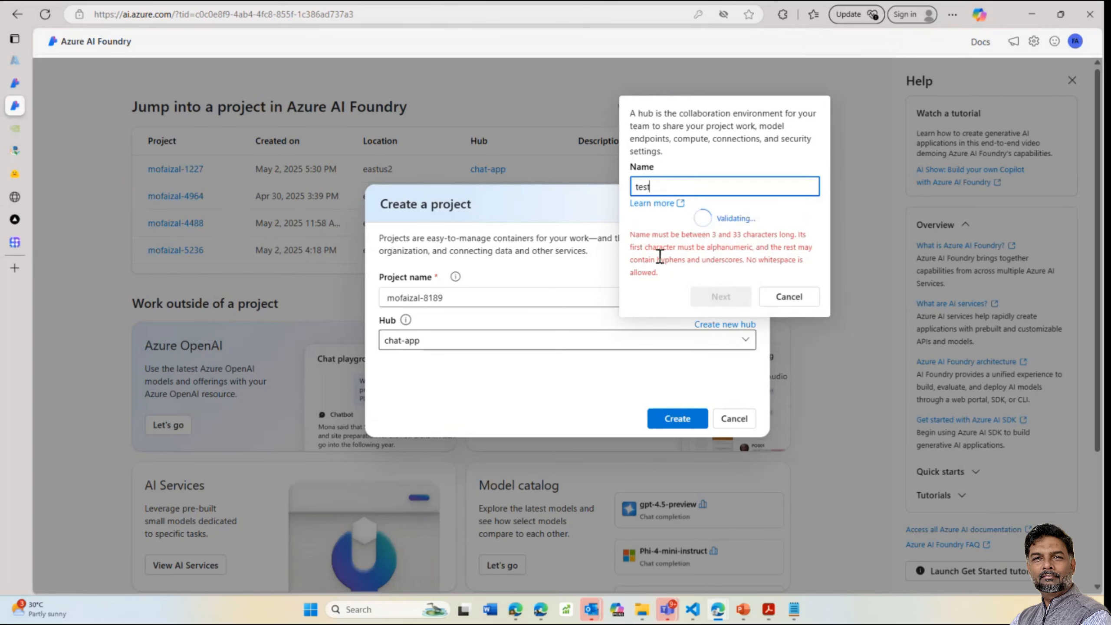
text(hub)
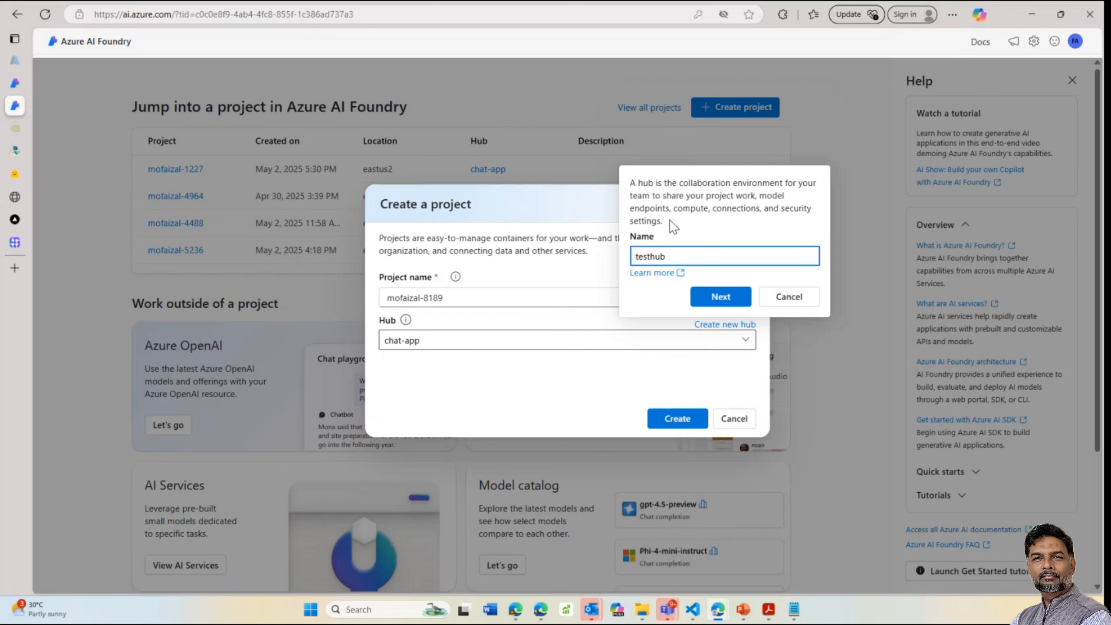
click(713, 297)
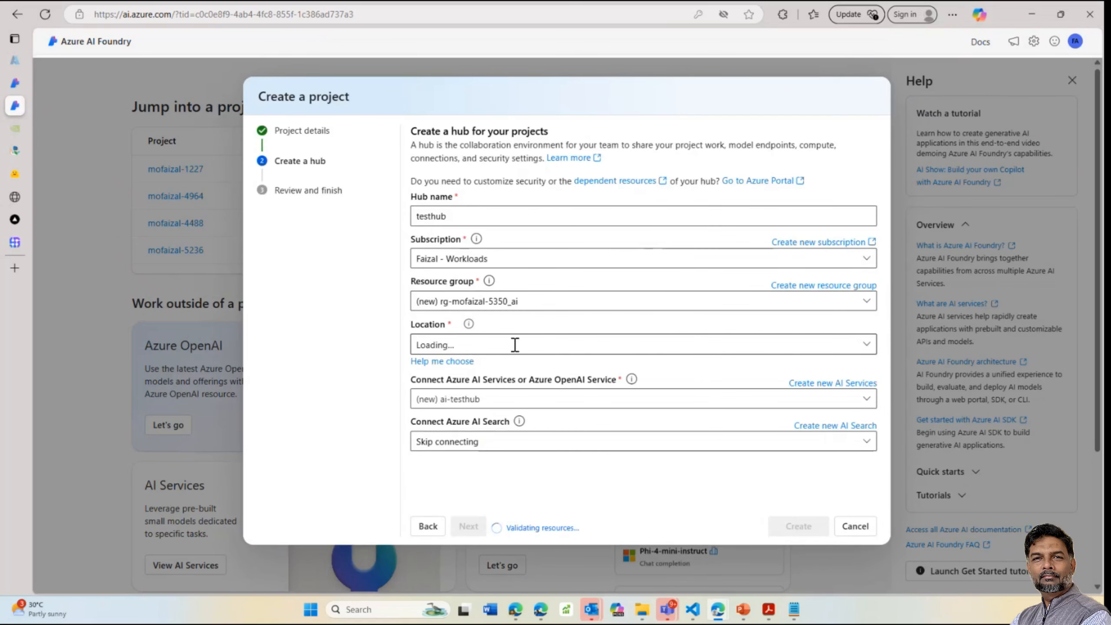
click(497, 447)
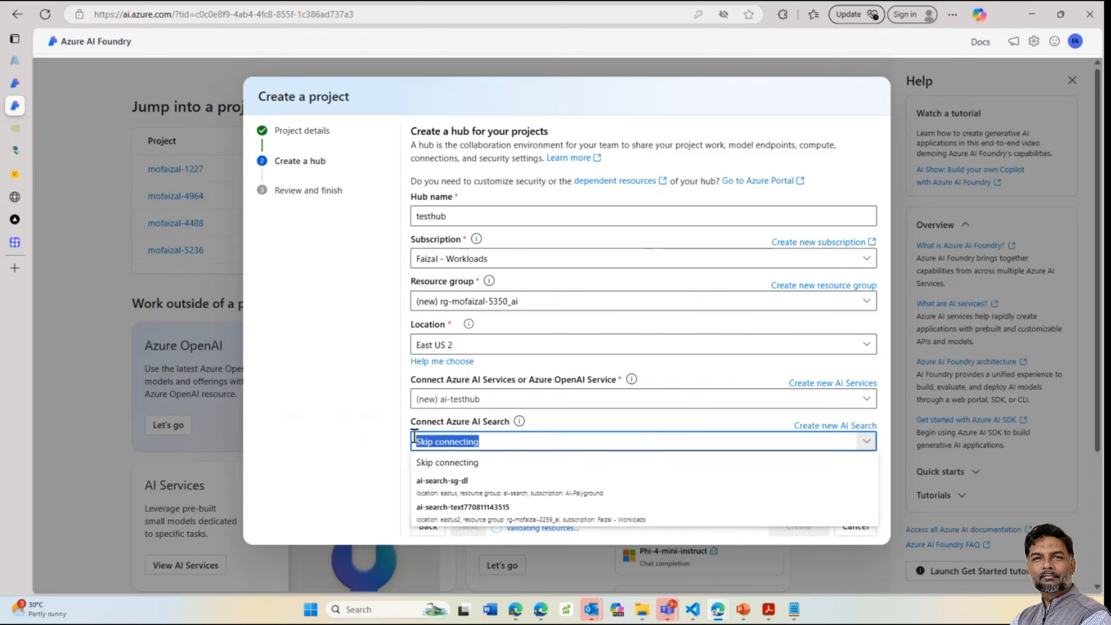
click(387, 431)
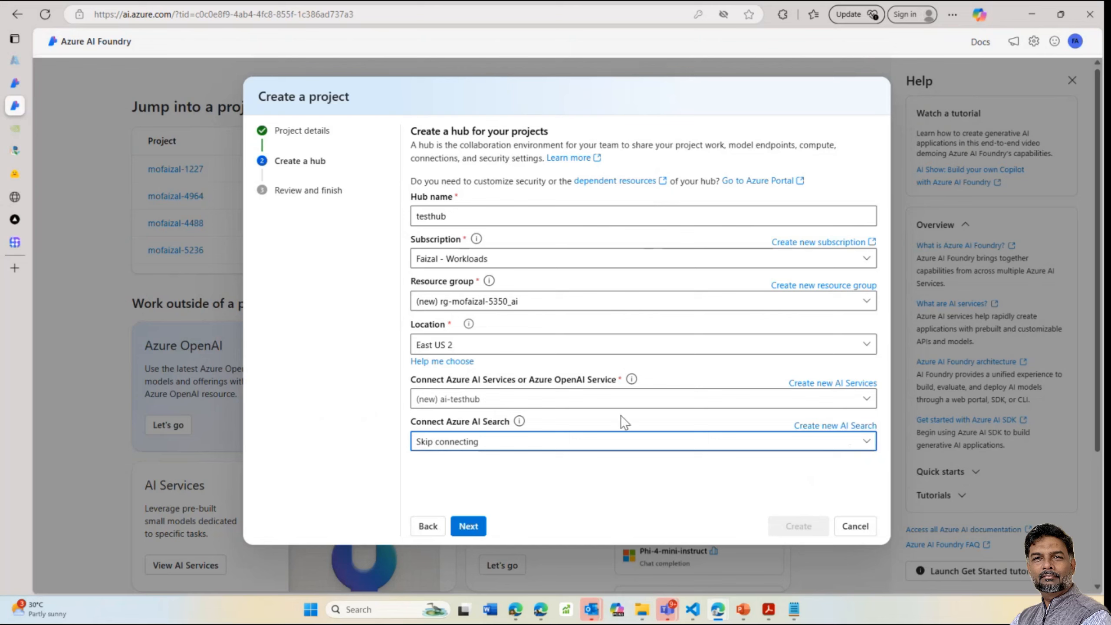
Switch to the Azure portal and find the Azure AI services page by searching for "azure ai ser"
click(16, 66)
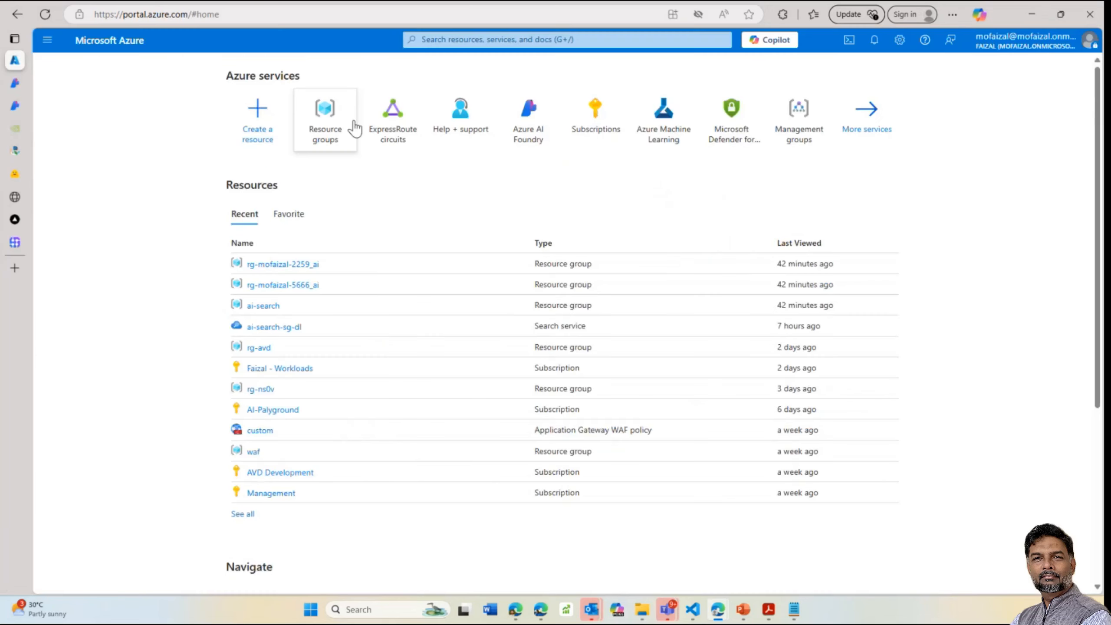
click(325, 129)
click(445, 40)
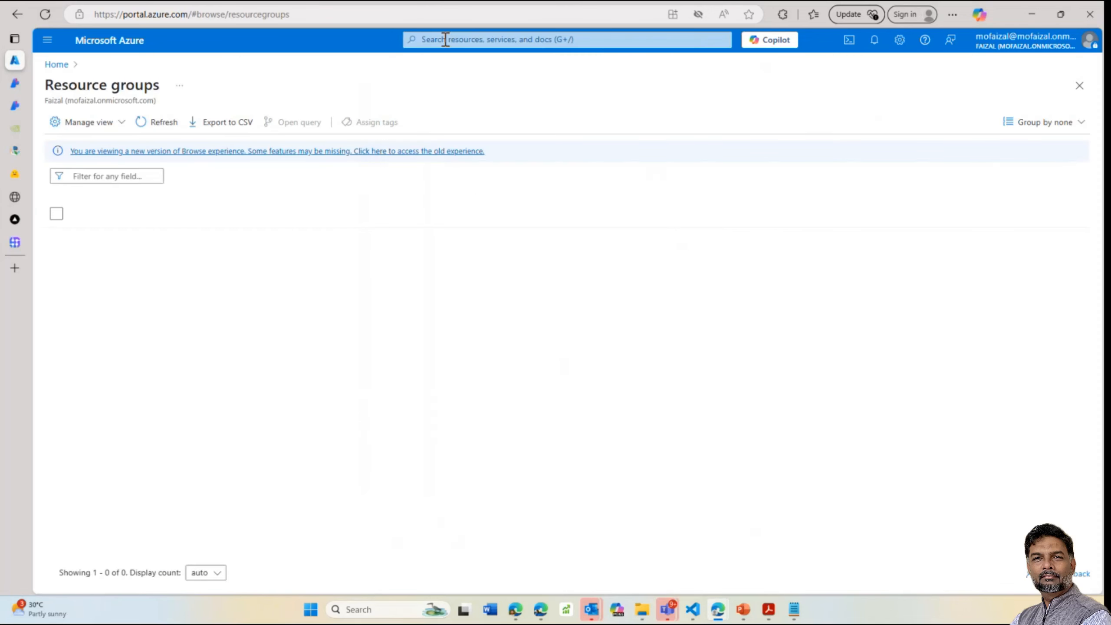
click(446, 40)
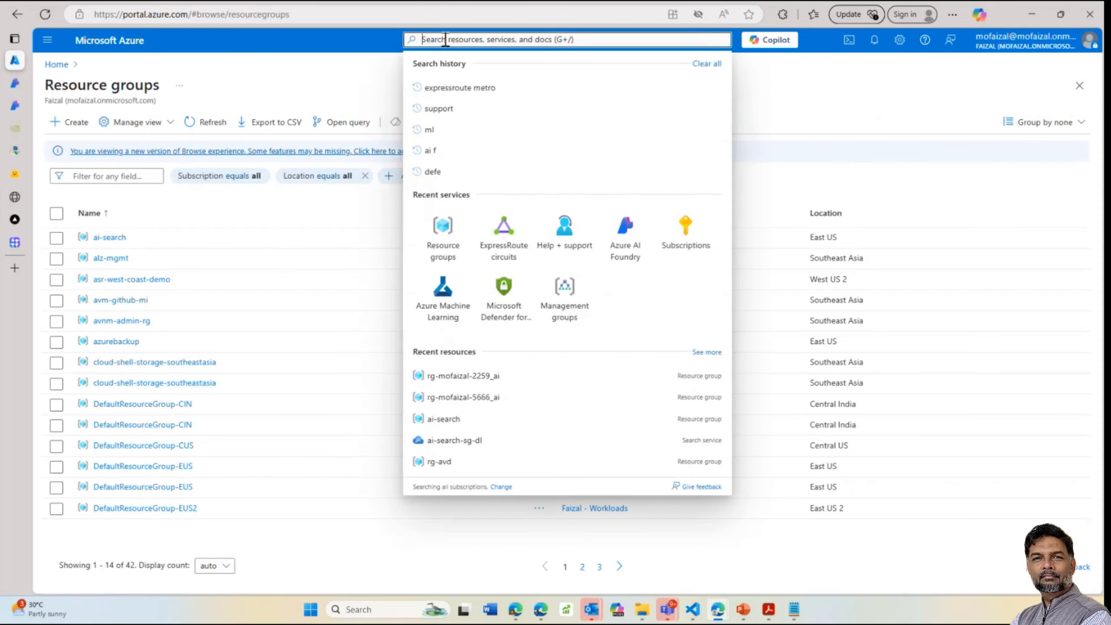
text(azure ai)
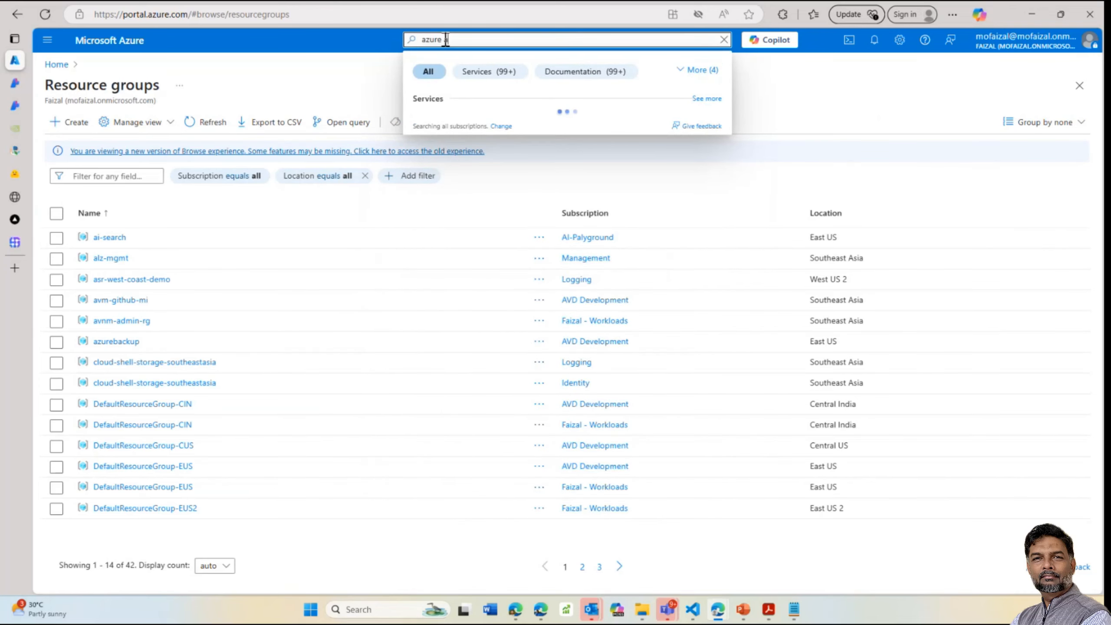
text( ser)
click(456, 146)
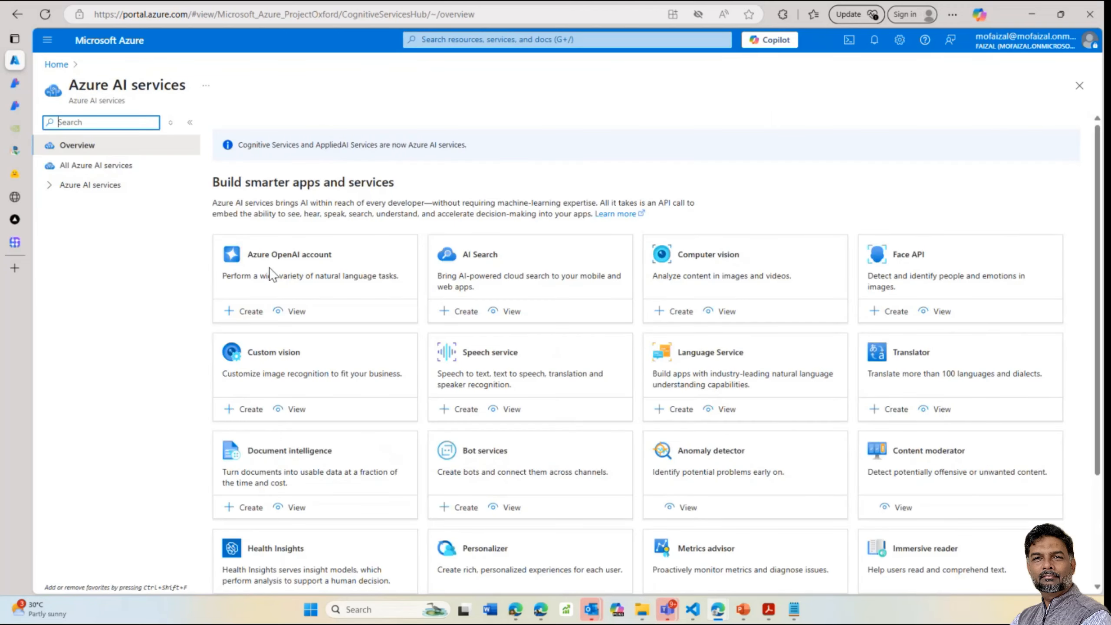
Start creating an AI Search service and view the pricing tiers offered for it
click(459, 313)
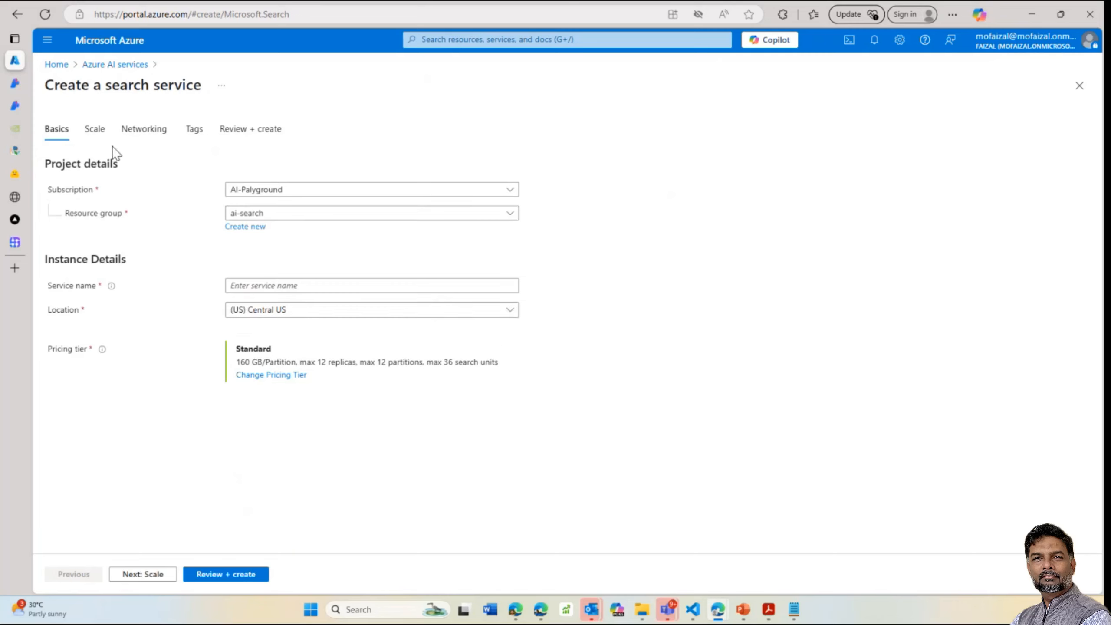
mouse_move(16, 85)
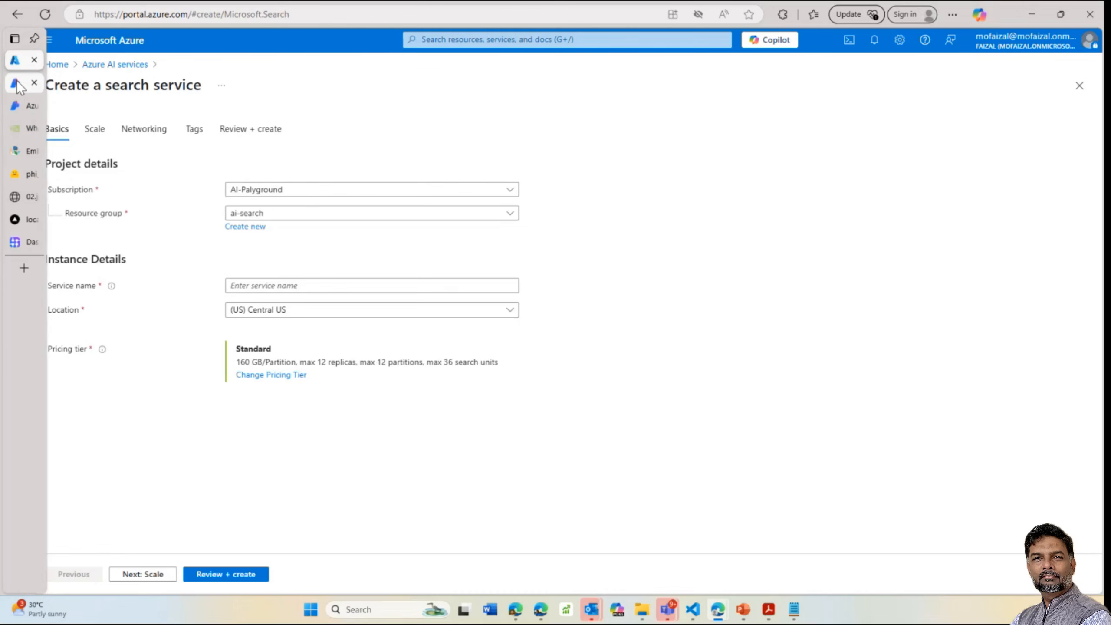
click(271, 375)
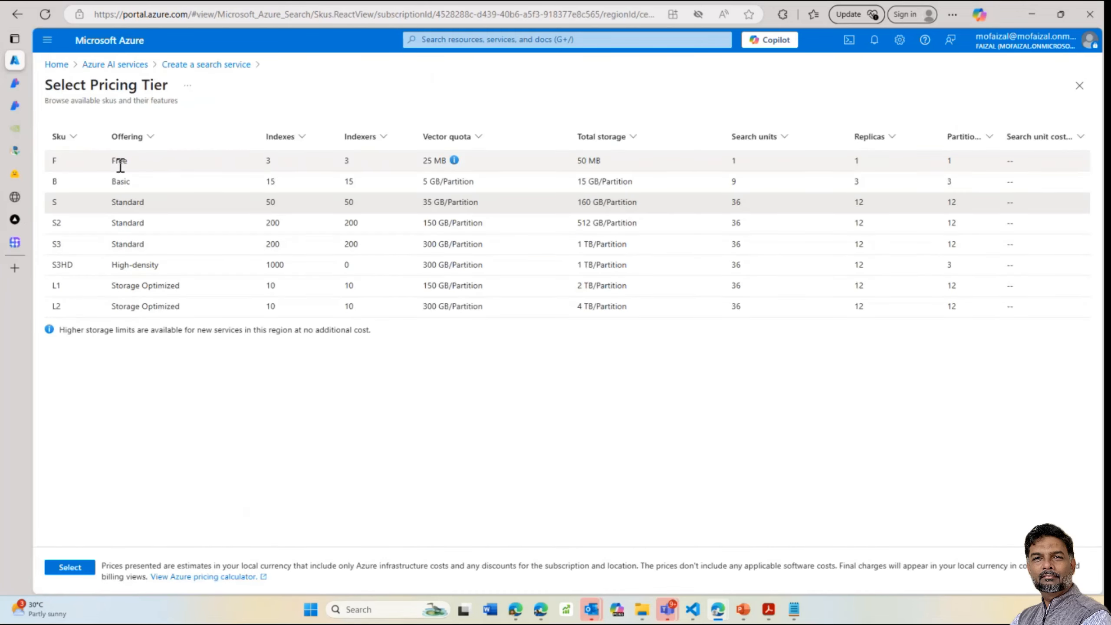
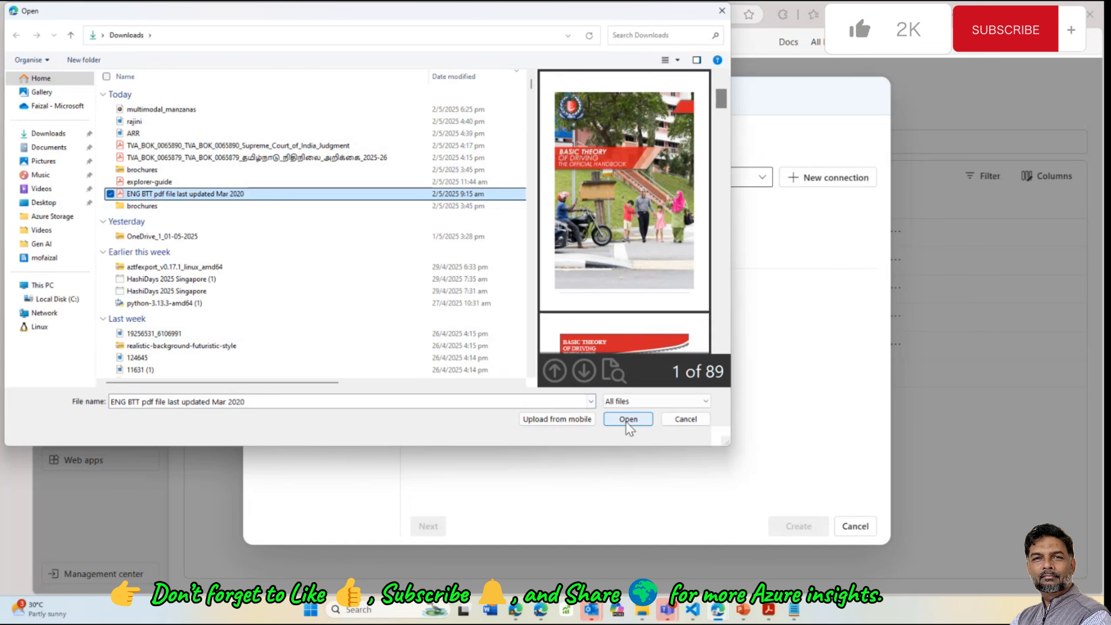
Upload the file "ENG BTT pdf file last updated Mar 2020" as new project data and continue to naming
click(626, 420)
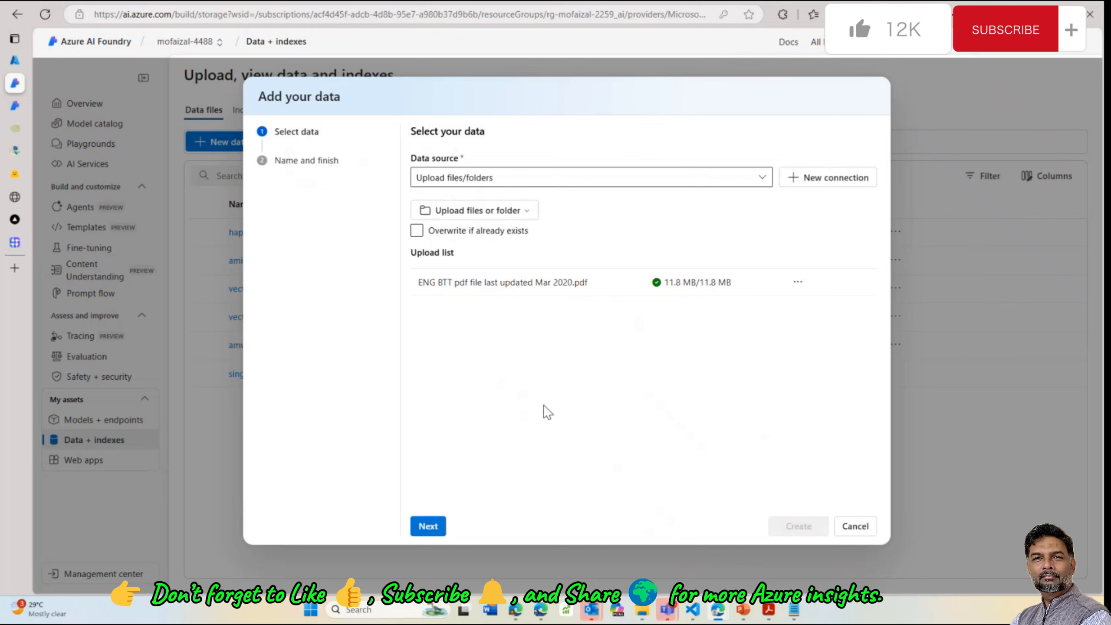
click(429, 526)
click(428, 527)
click(426, 527)
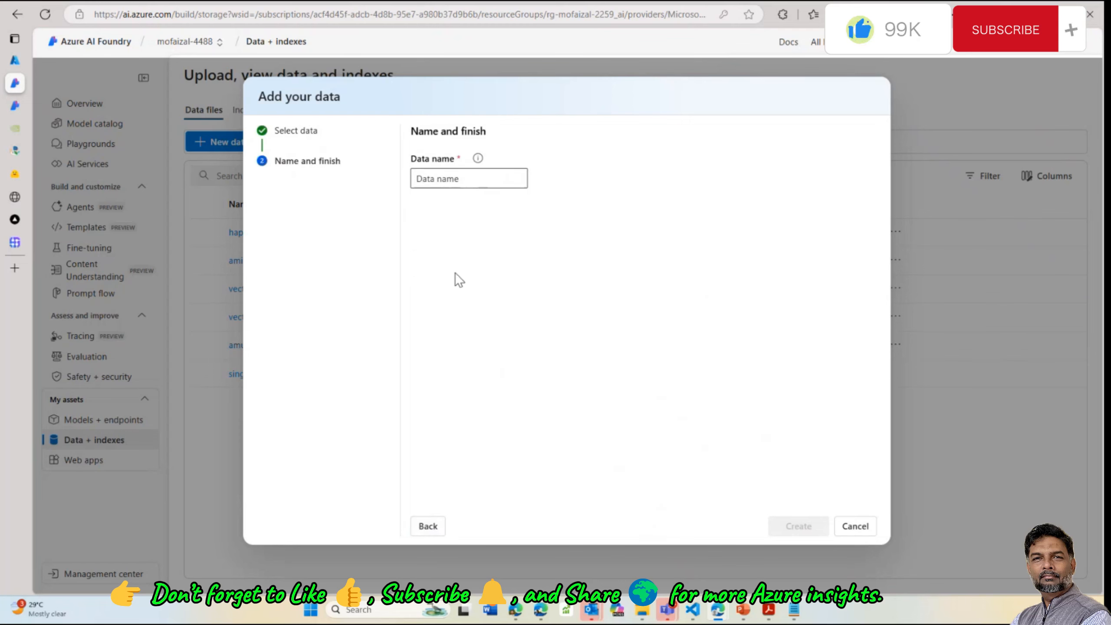
Name the uploaded data sgdl, create it and return to the list of data files
click(465, 187)
text(d)
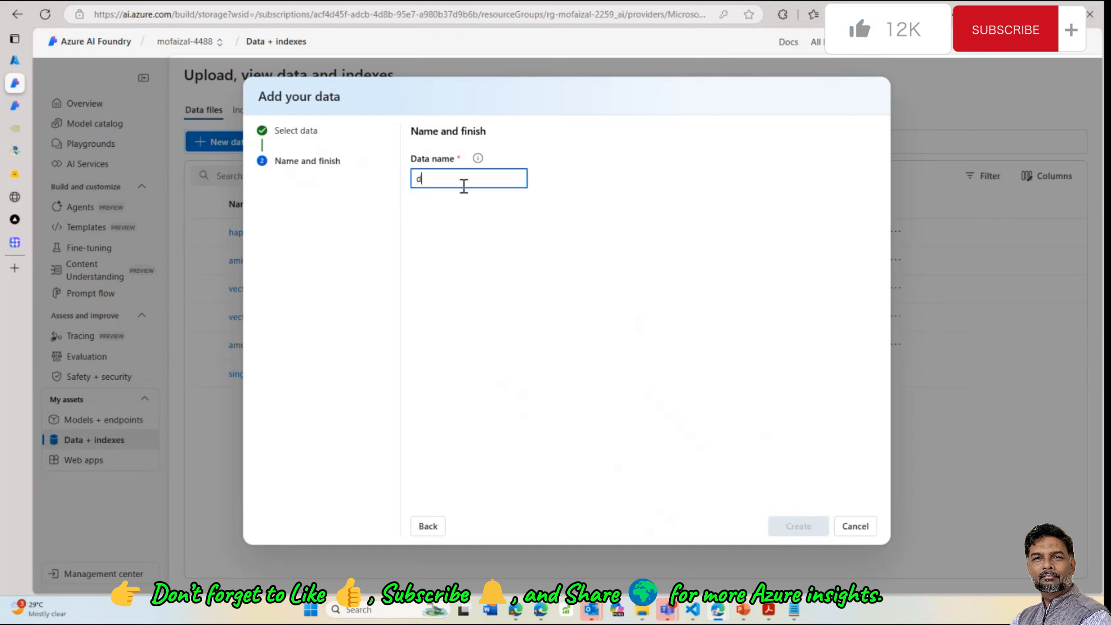
key(BackSpace)
text(sgdl)
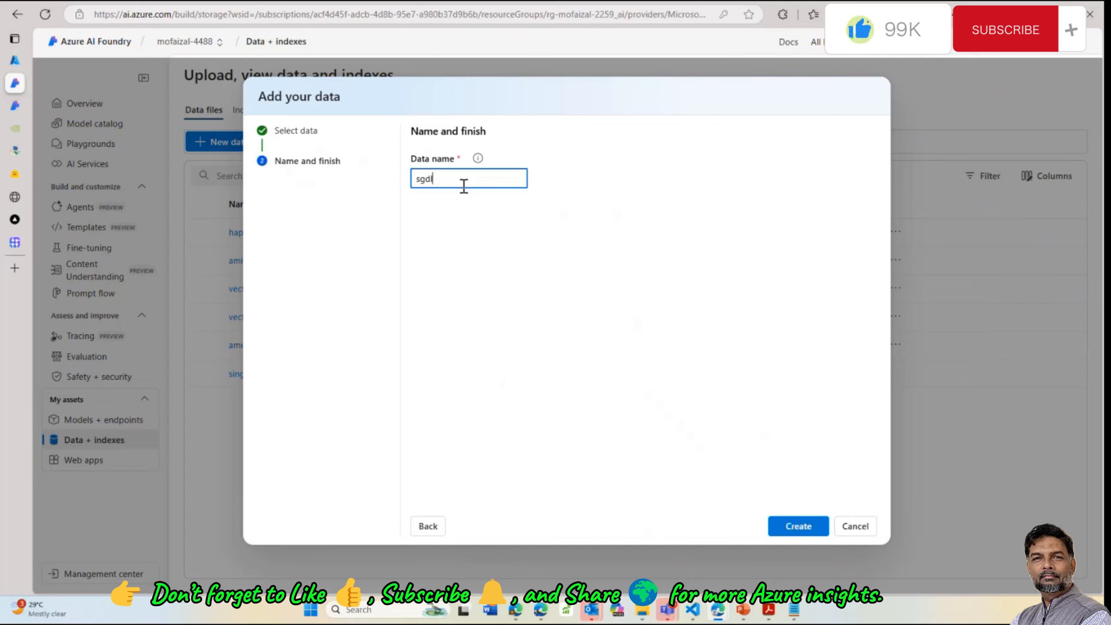
click(797, 524)
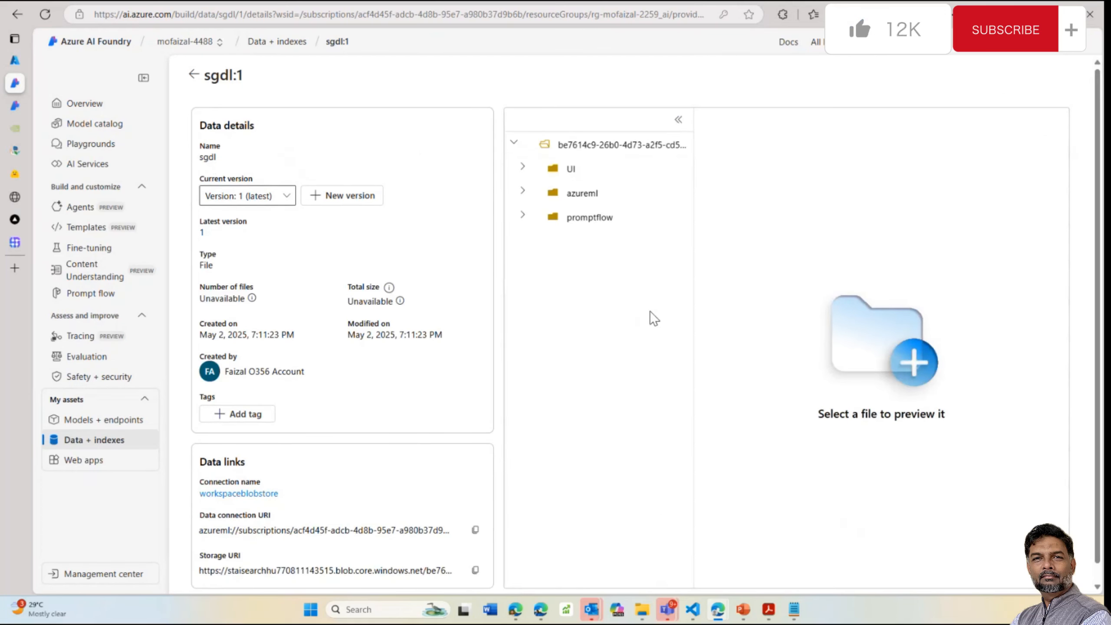
click(194, 75)
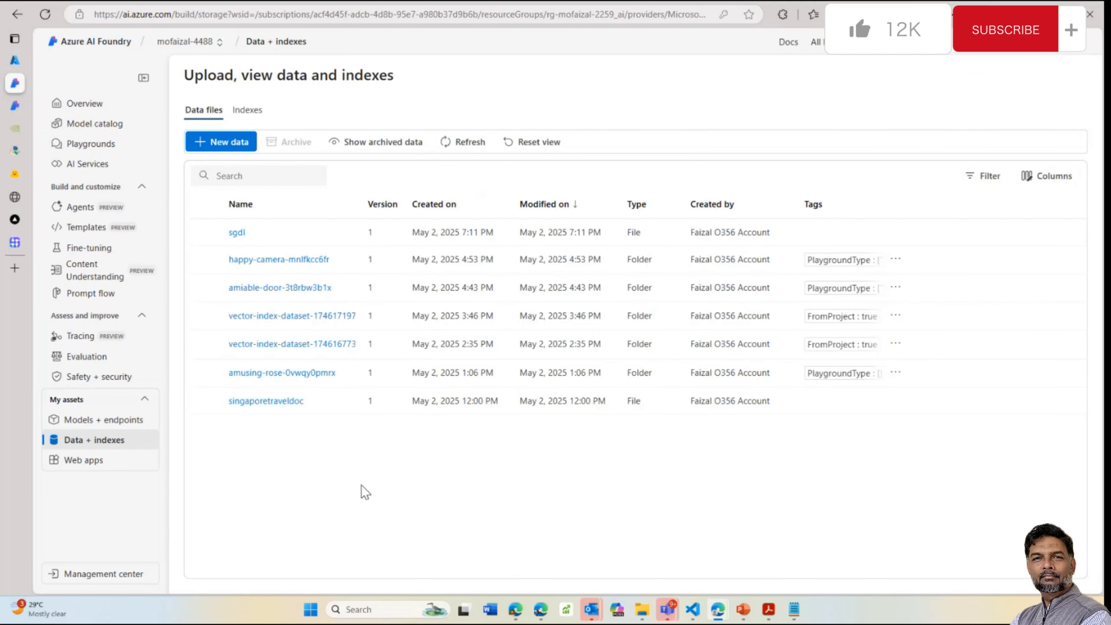
click(26, 64)
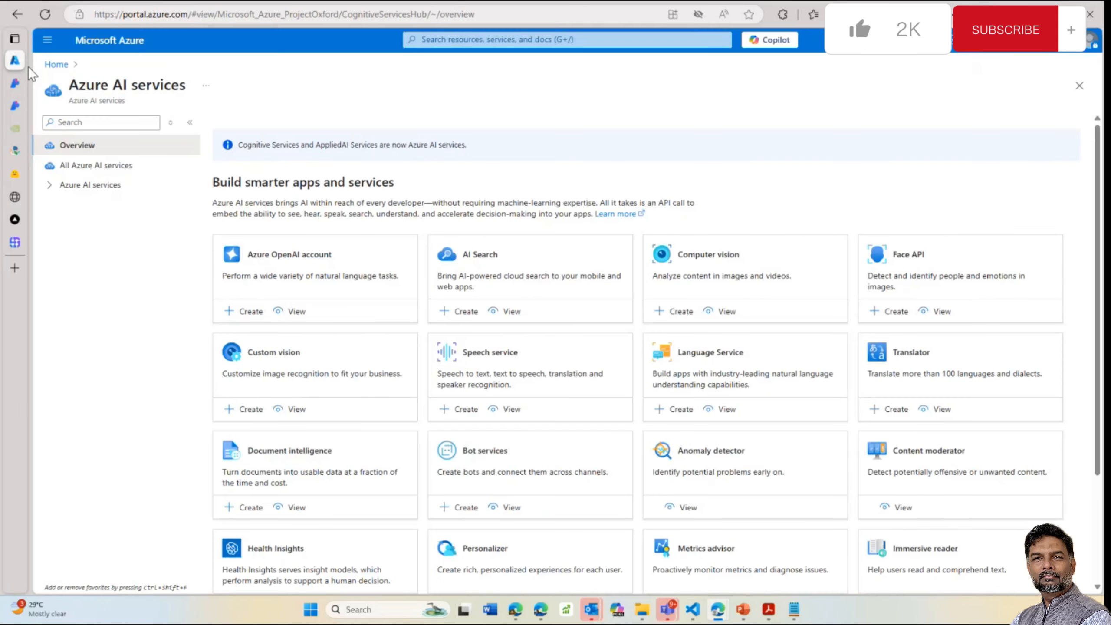
click(14, 88)
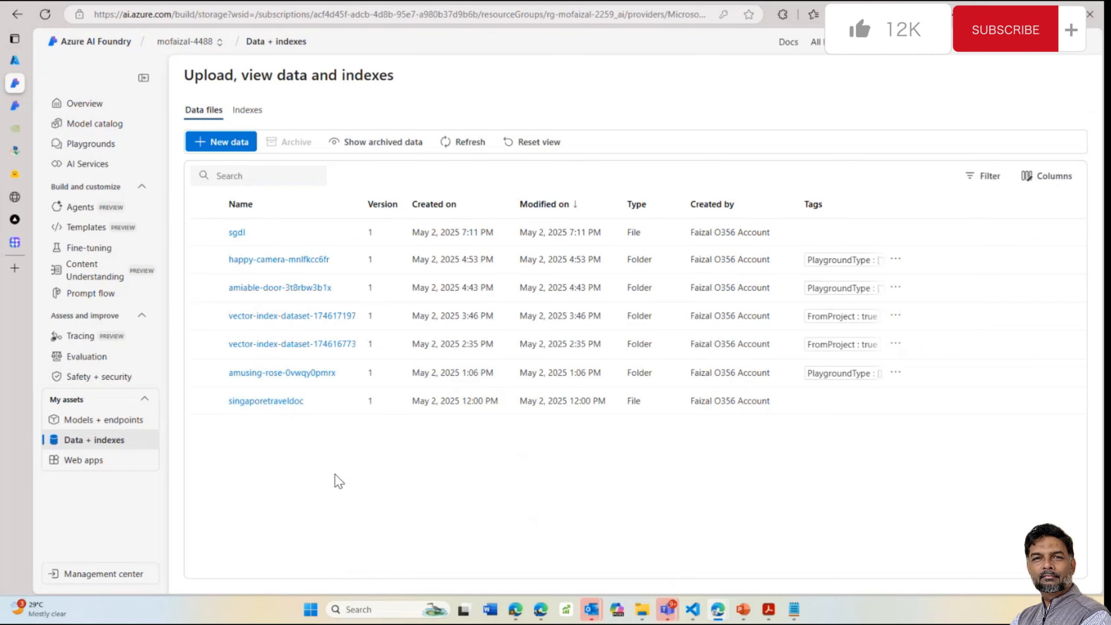
Start creating a new vector index in the project's indexes
click(247, 110)
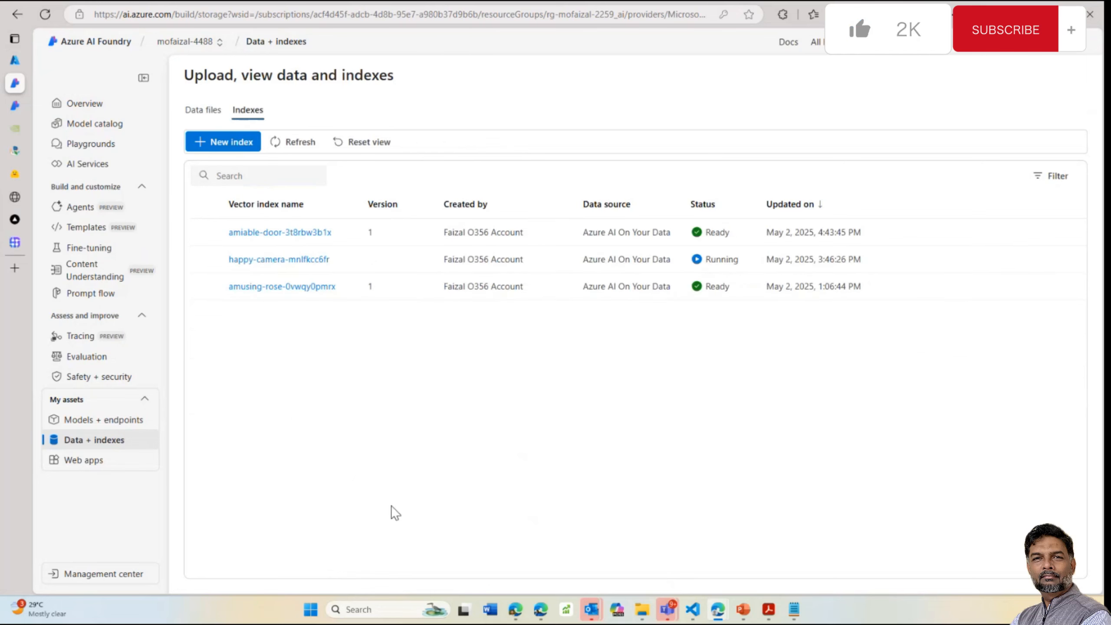
click(246, 148)
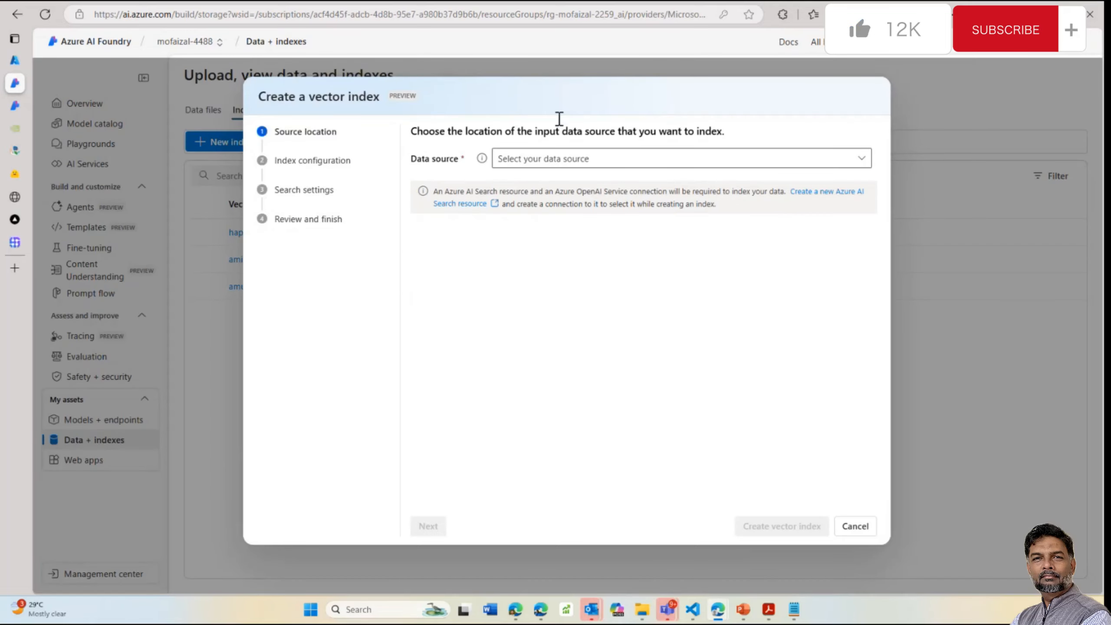
Try Upload files as the data source for the vector index
click(863, 158)
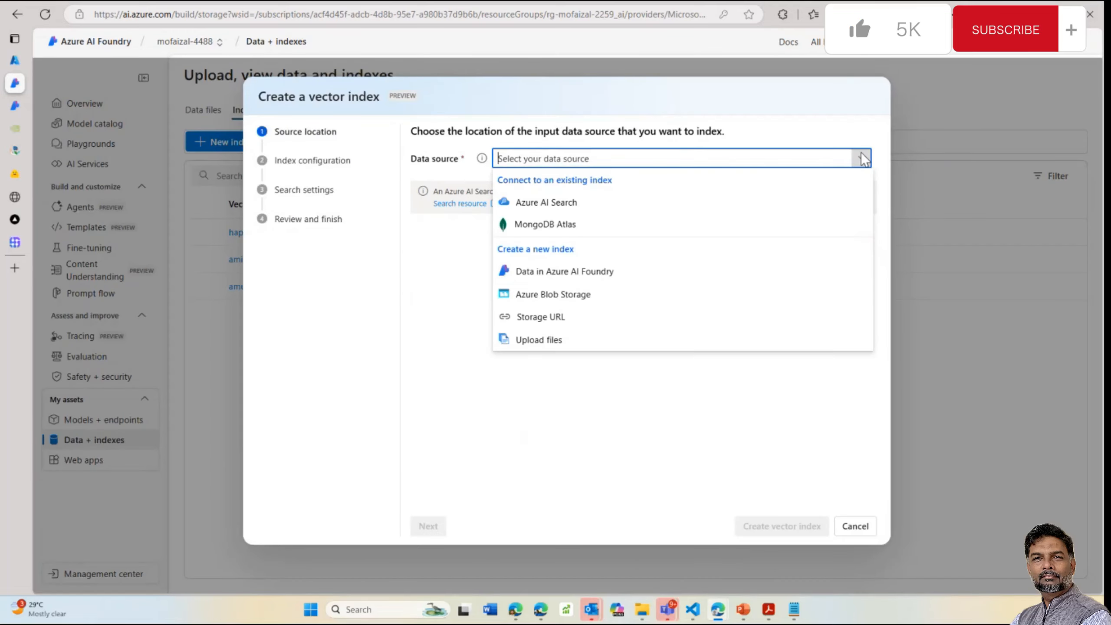
click(532, 344)
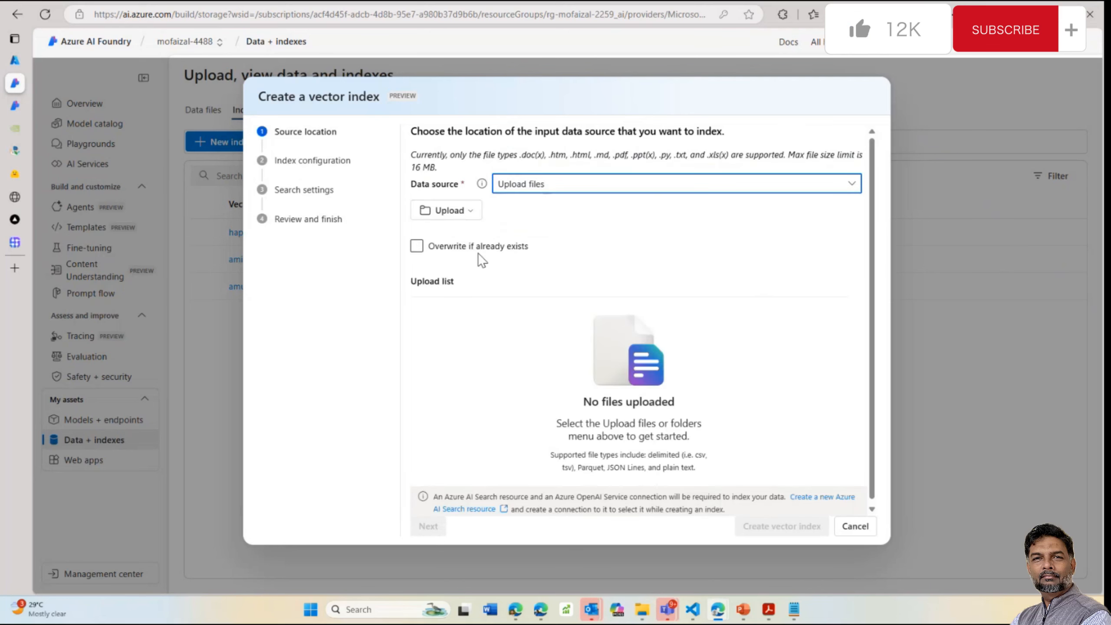
double_click(314, 134)
triple_click(302, 134)
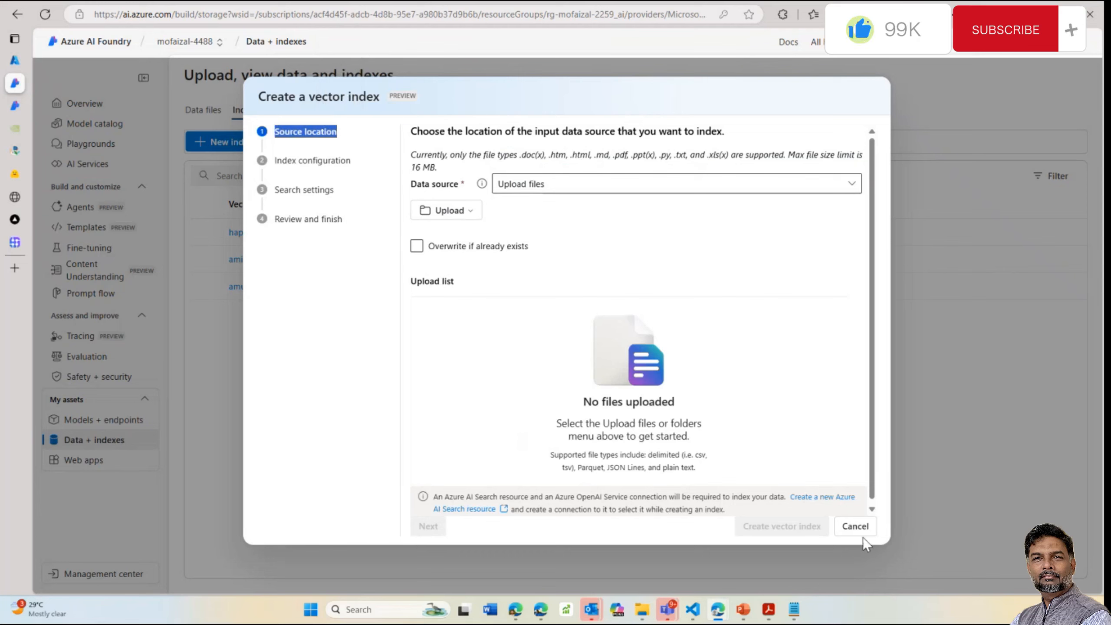
Set the vector index's source to Data in Azure AI Foundry, select the sgdl data and continue to index configuration
click(687, 189)
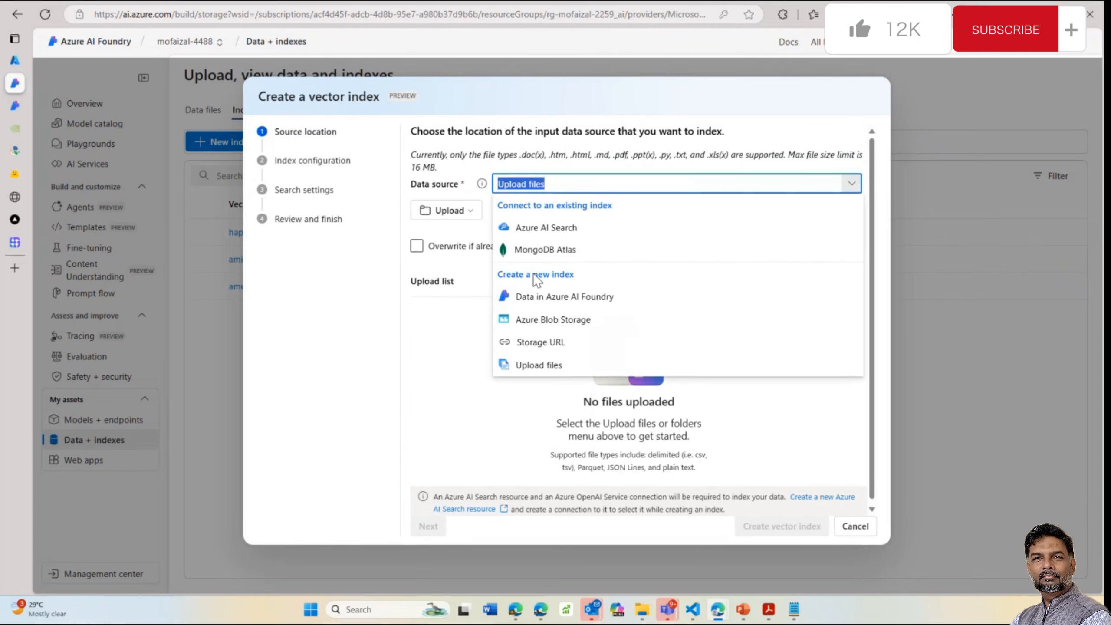
click(533, 300)
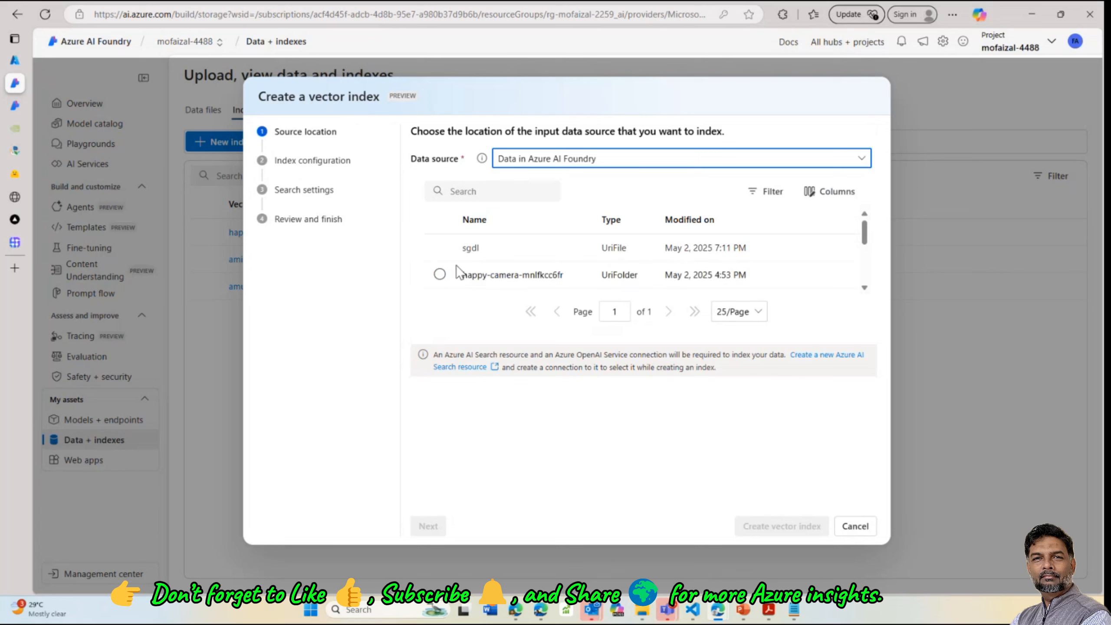
click(440, 247)
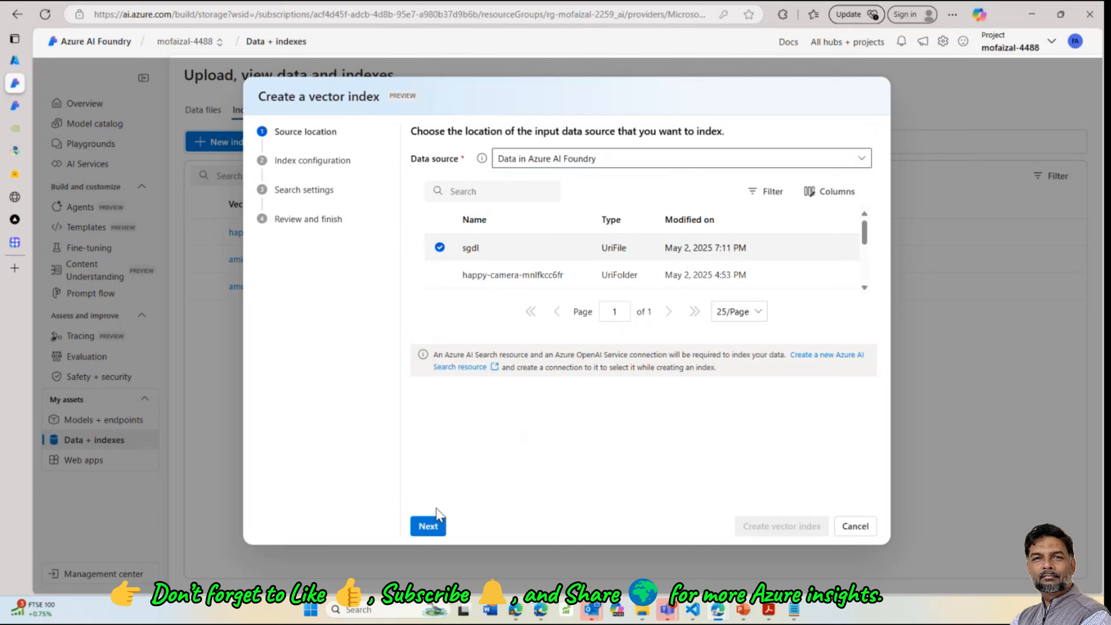
click(440, 527)
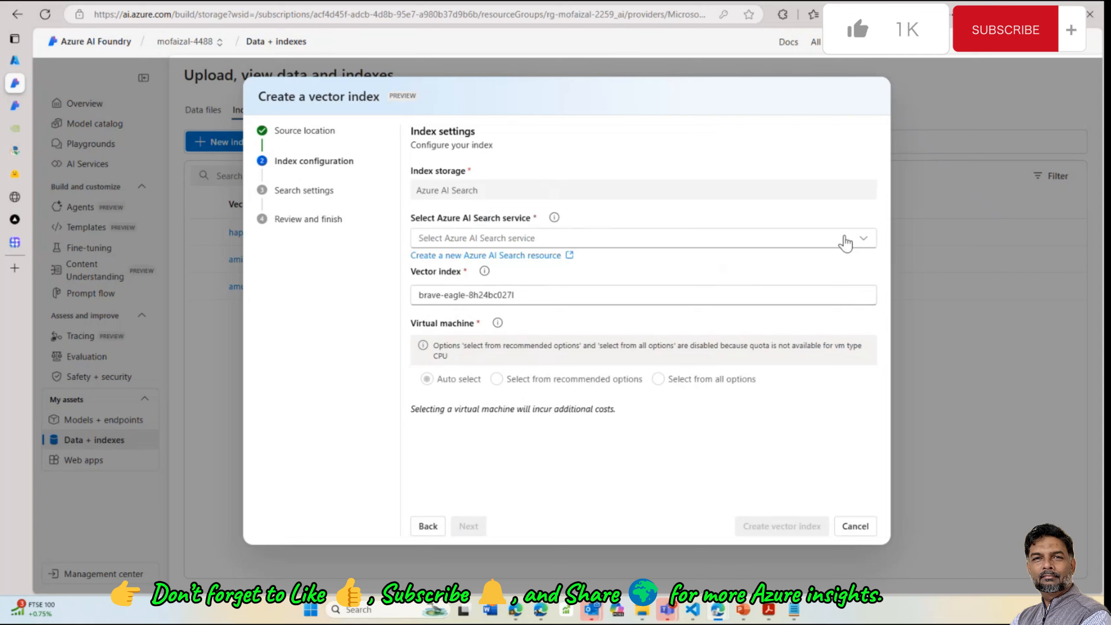
Check the available Azure AI Search services, open the page for creating a new search resource with the signed-in account, and return to the index settings
click(860, 242)
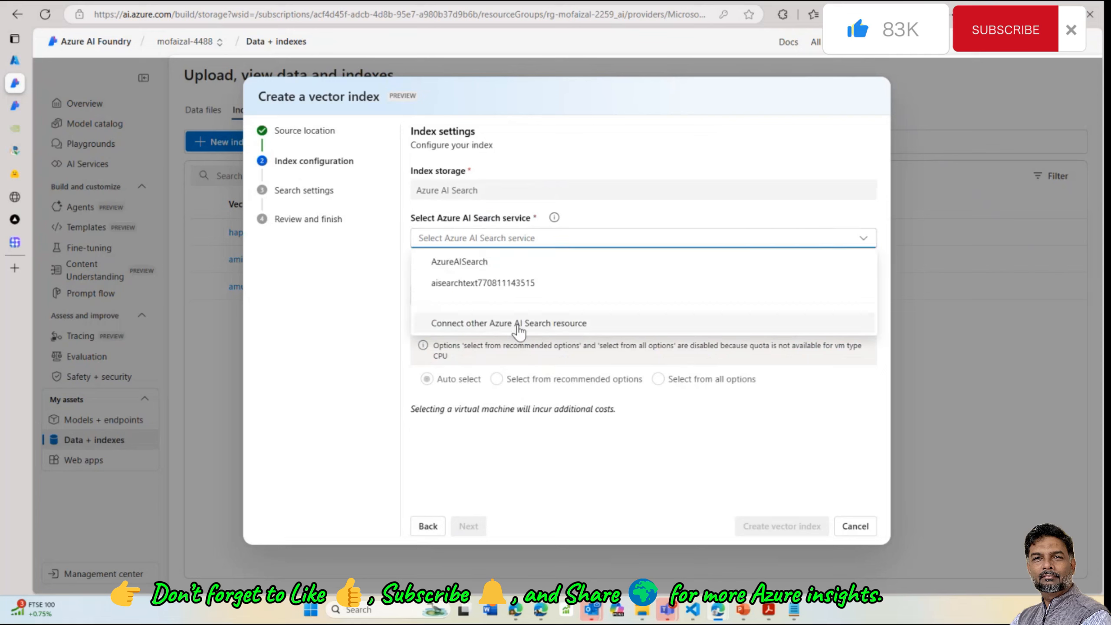
click(619, 181)
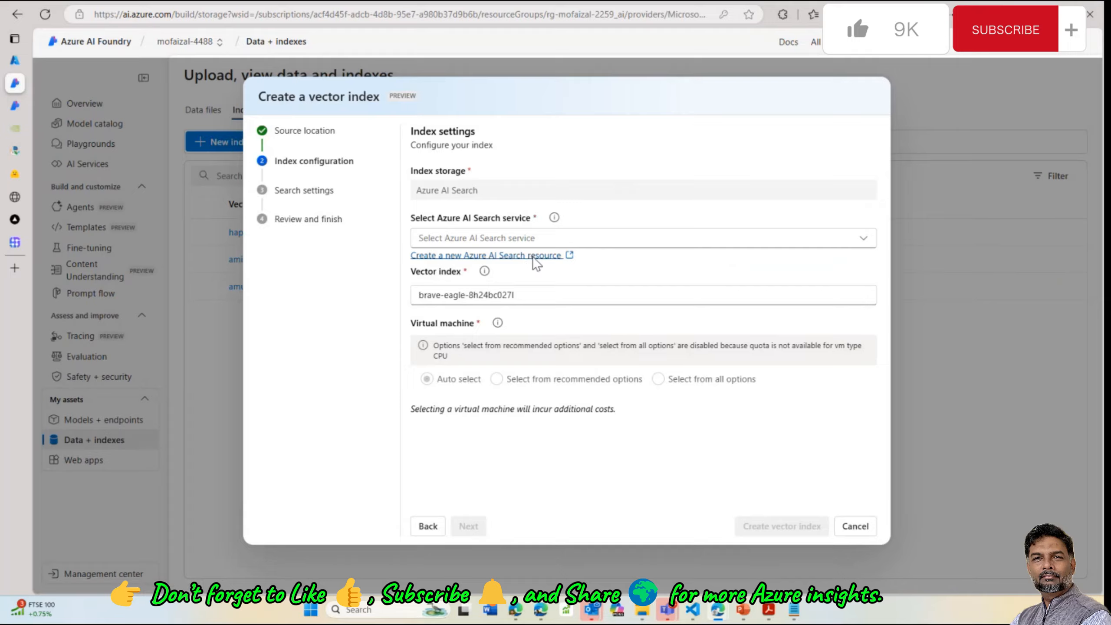
click(533, 256)
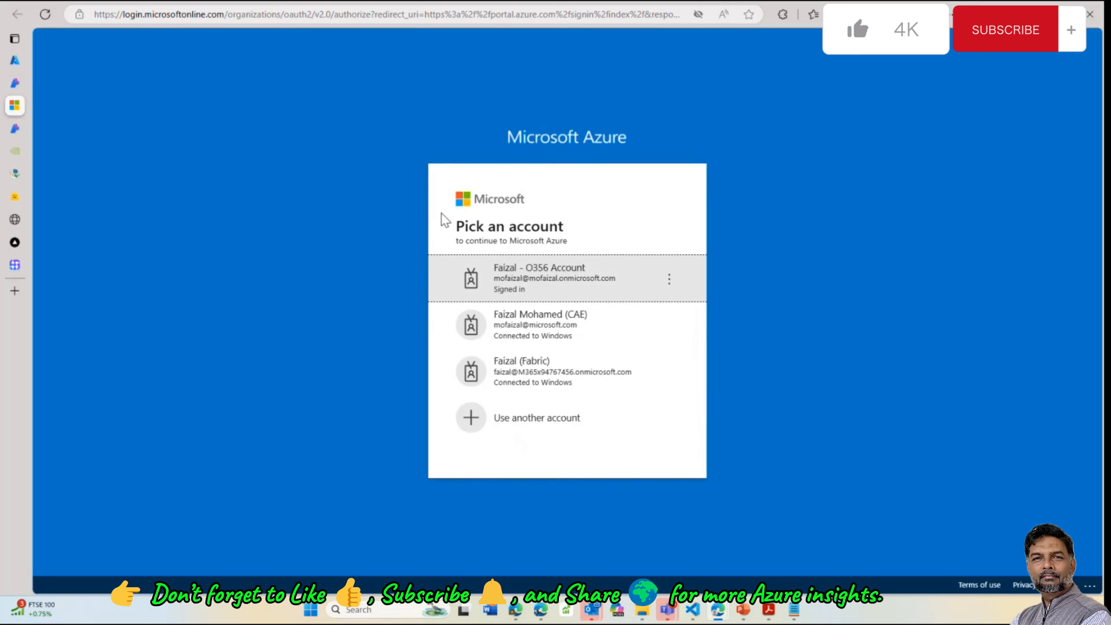
click(539, 286)
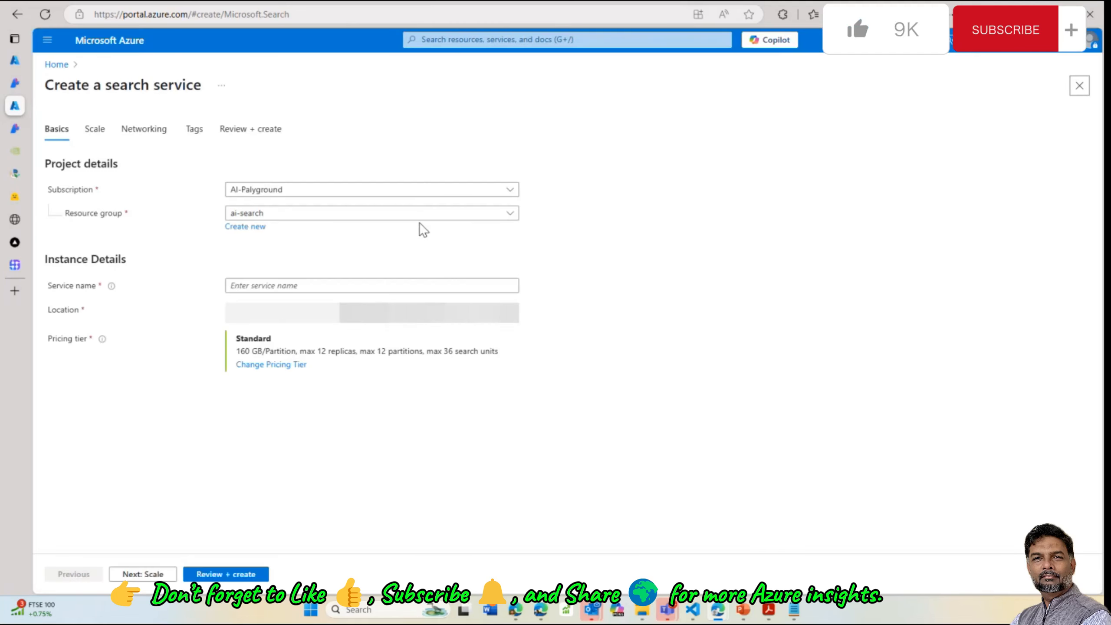
click(15, 83)
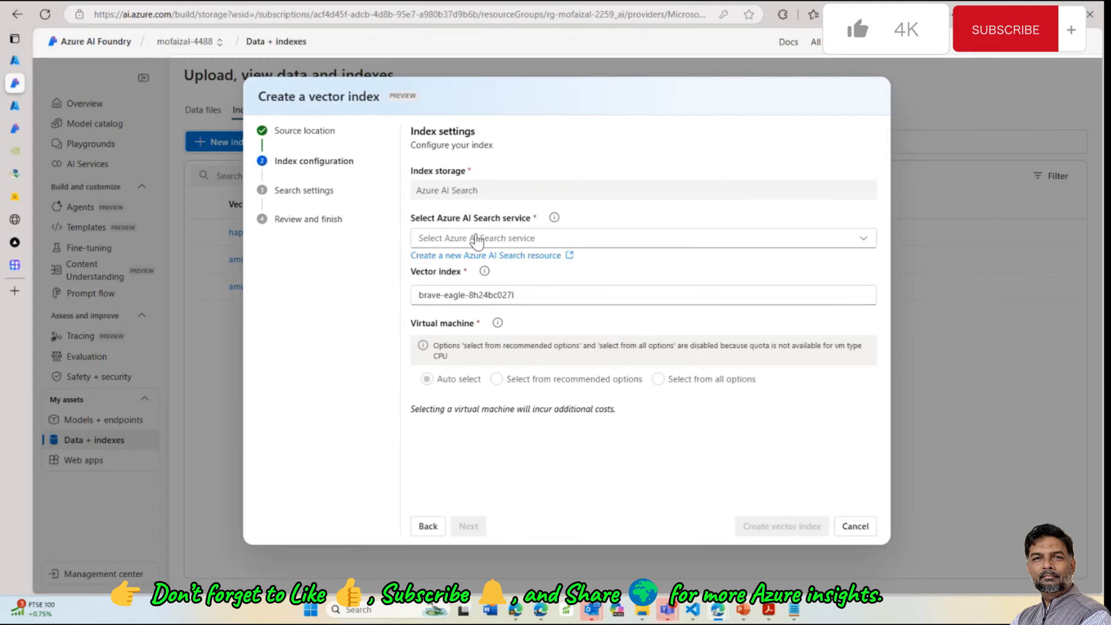
click(864, 240)
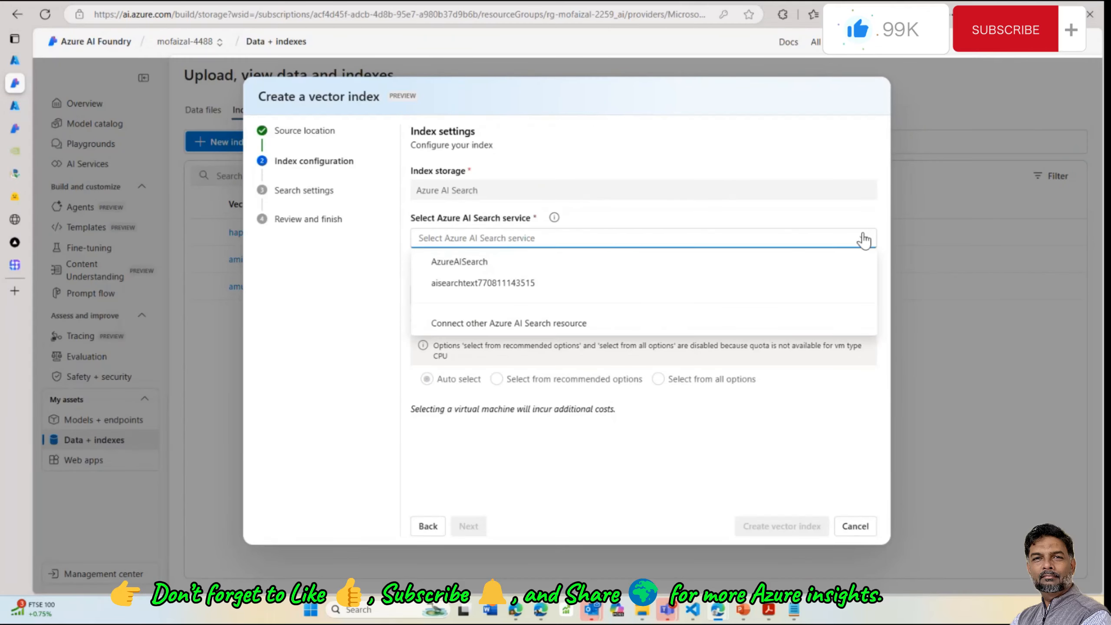
click(473, 285)
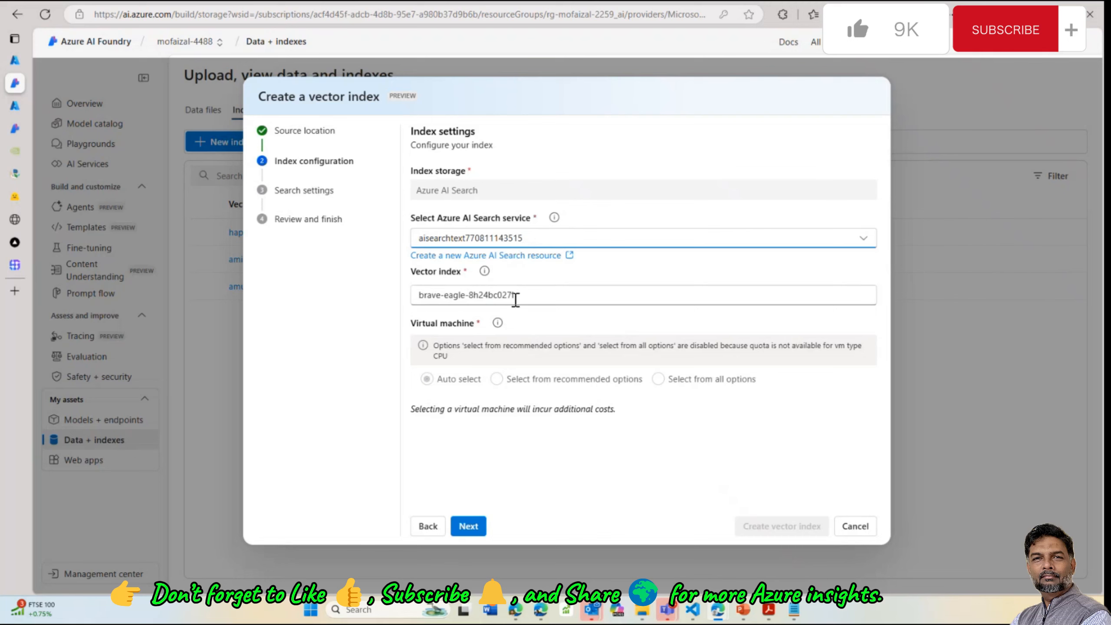
click(544, 293)
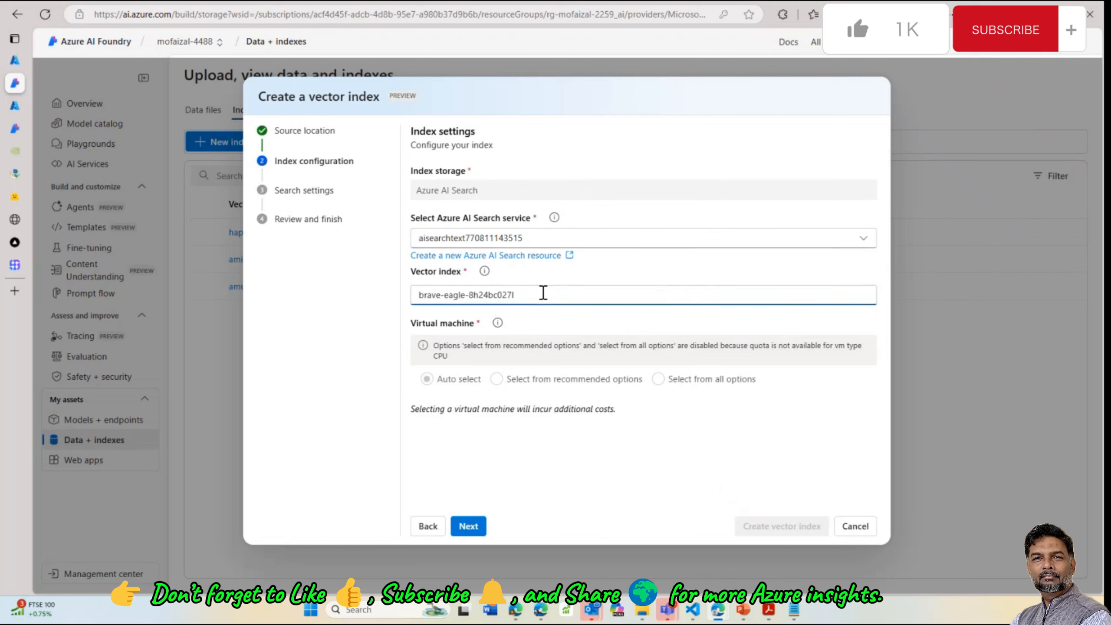
drag(544, 294, 418, 290)
click(418, 292)
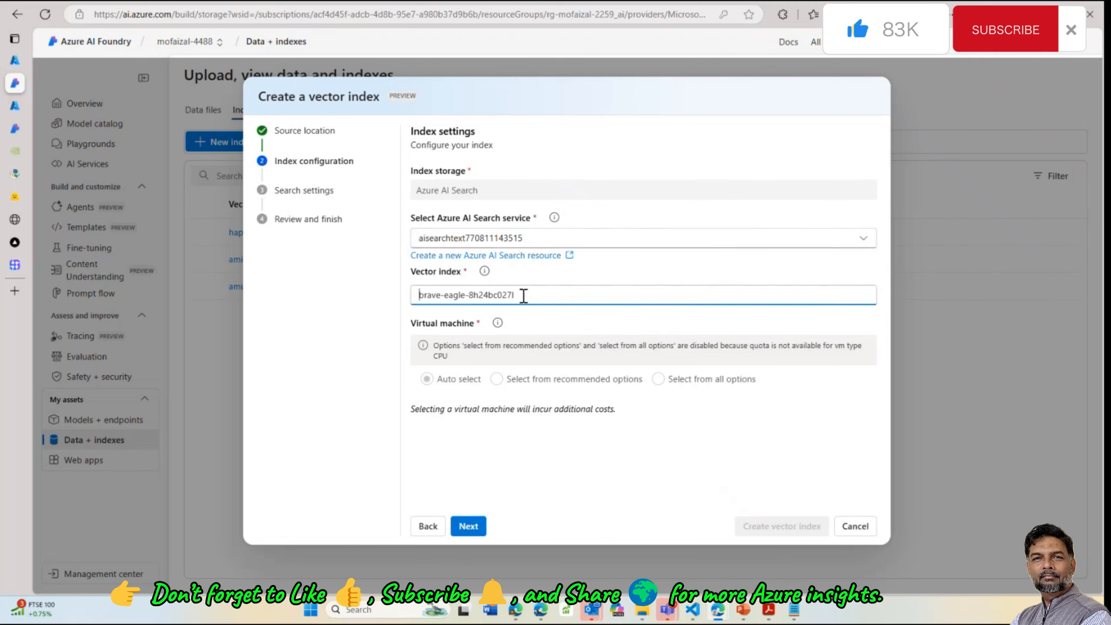
key(Home)
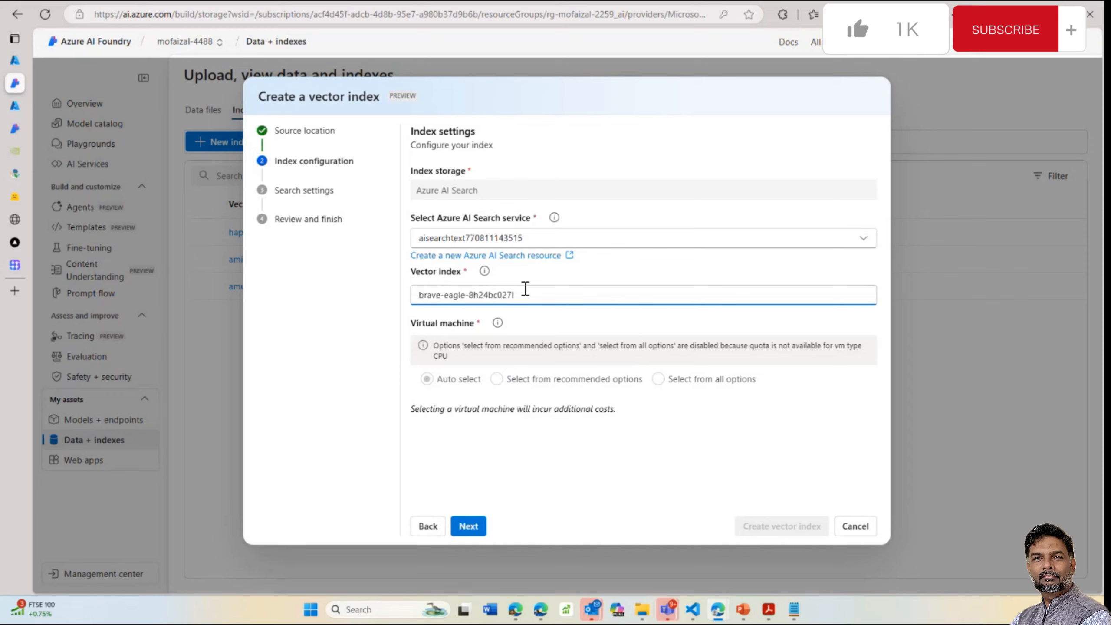
click(481, 532)
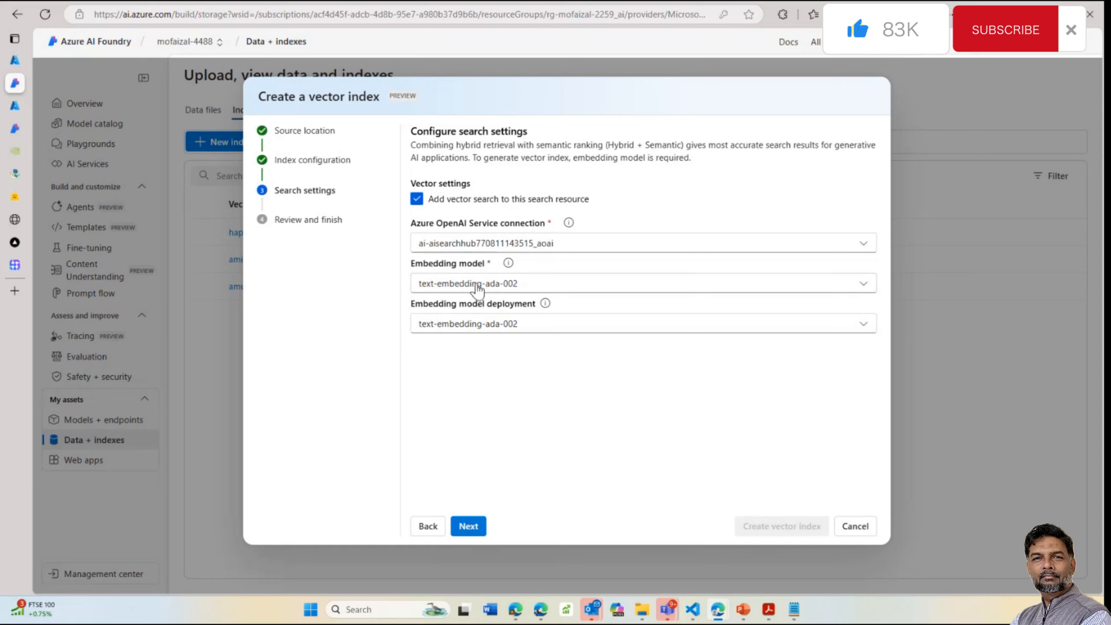
Review the embedding model choices, keep text-embedding-ada-002 with vector search enabled, and create the vector index
click(499, 326)
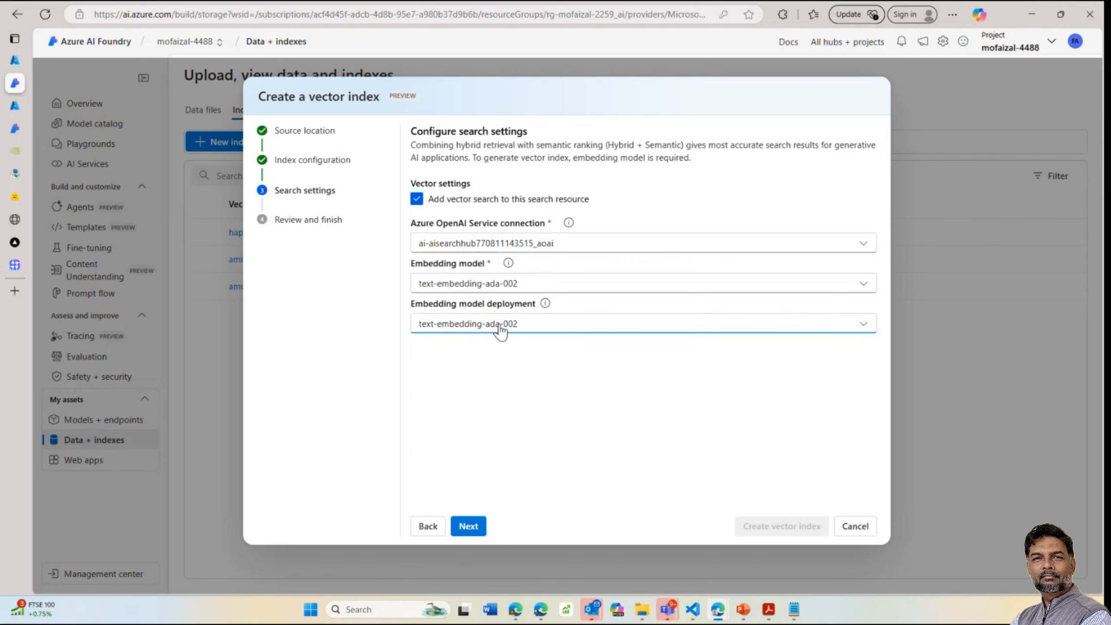
click(500, 329)
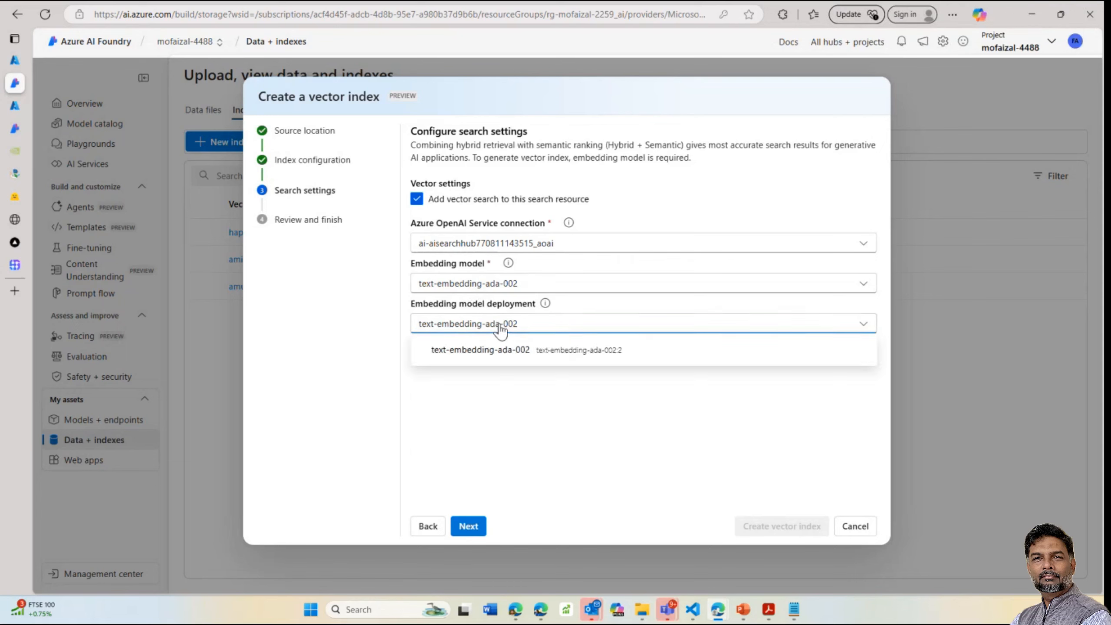
click(508, 284)
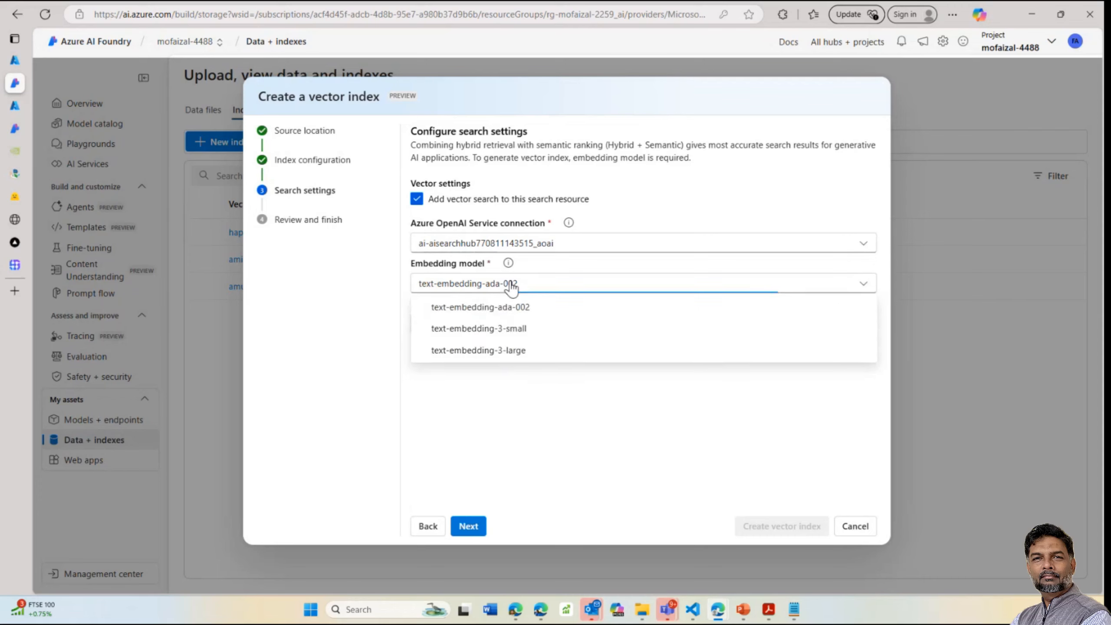
click(508, 285)
click(517, 282)
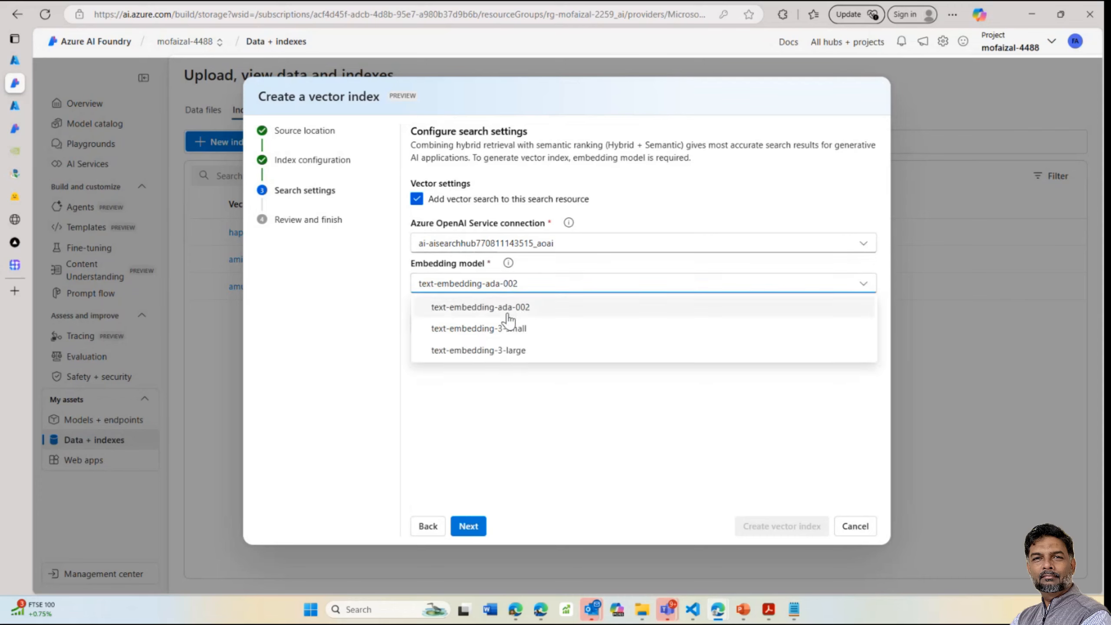
click(478, 419)
click(463, 527)
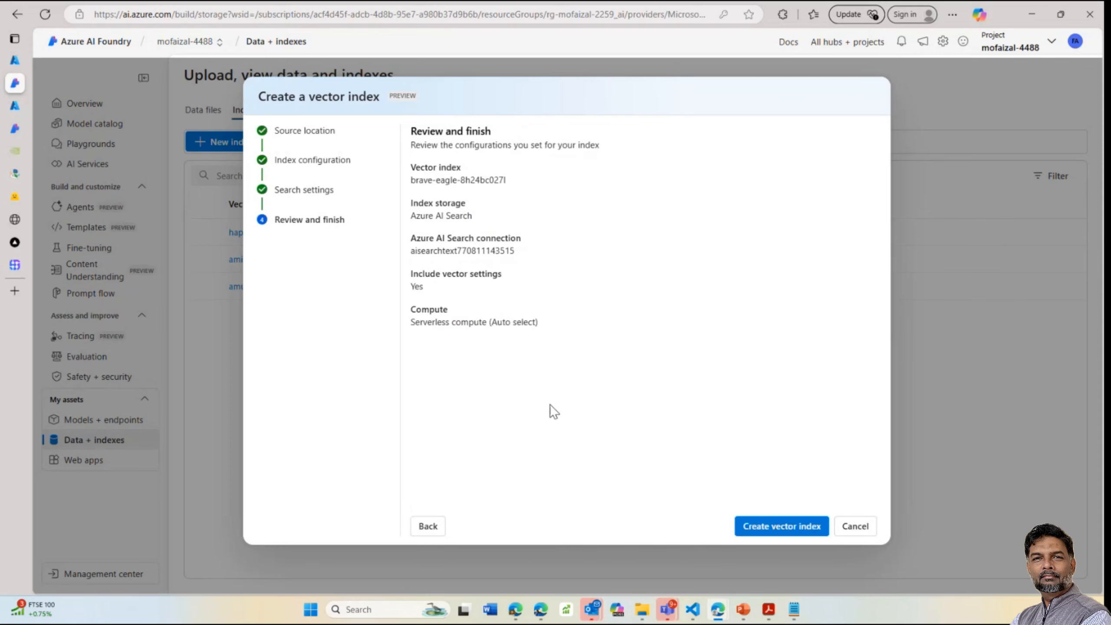
click(789, 528)
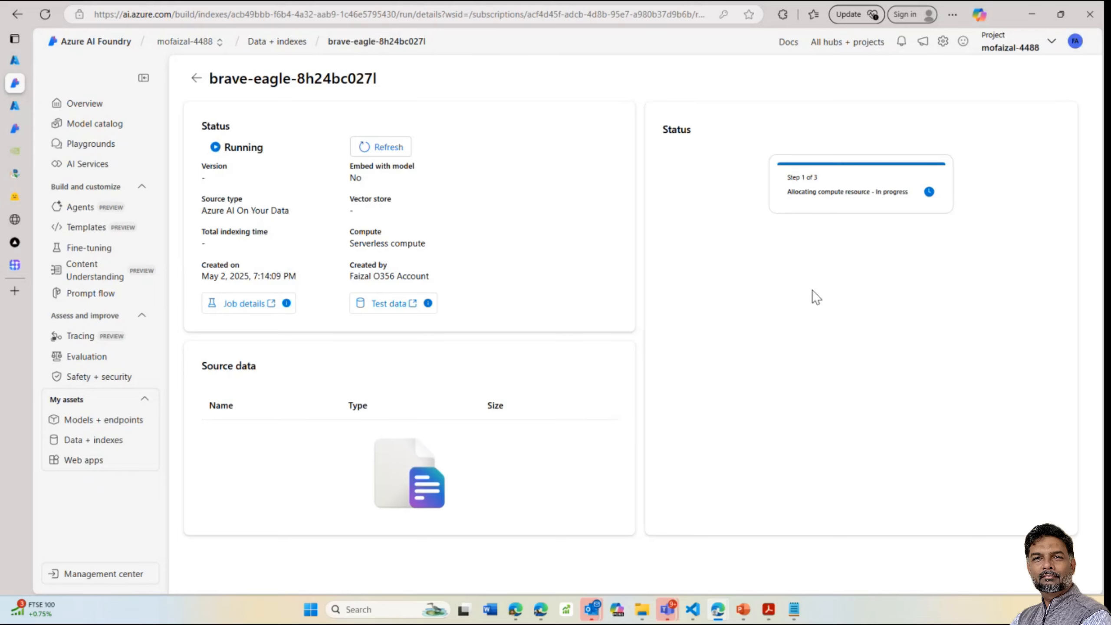
Open the indexing job's details in Azure Machine Learning Studio and examine its pipeline graph
click(246, 306)
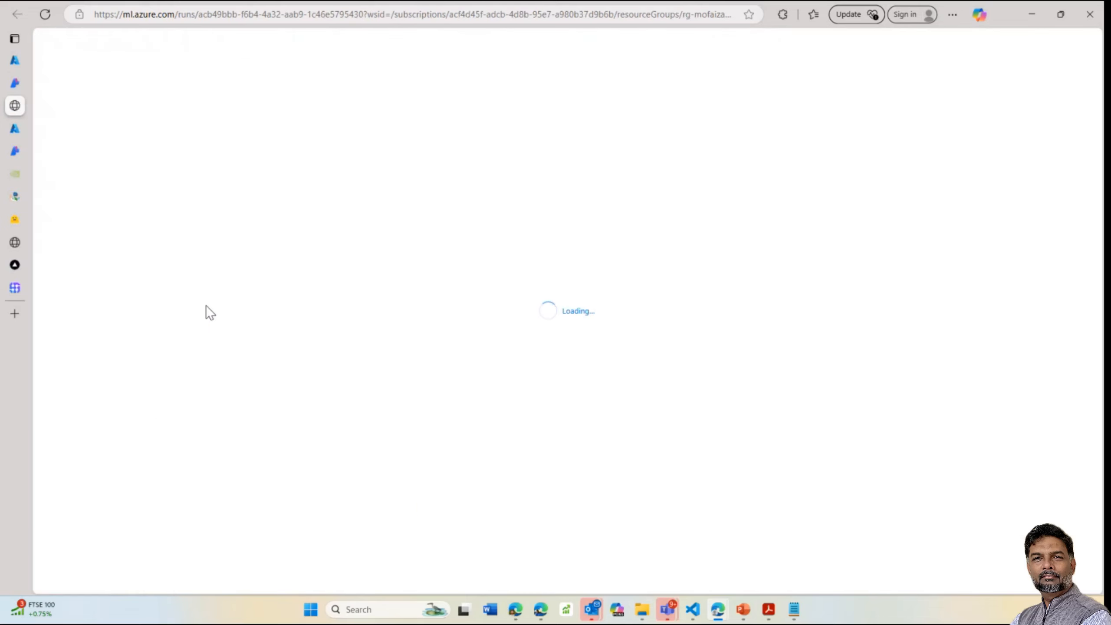
click(16, 86)
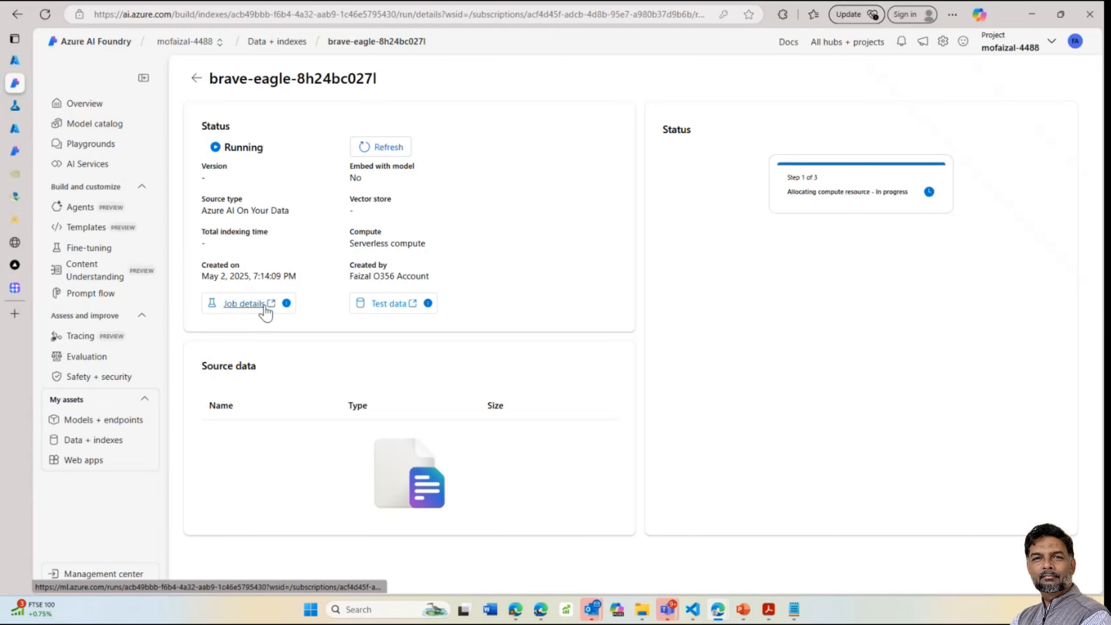
click(15, 106)
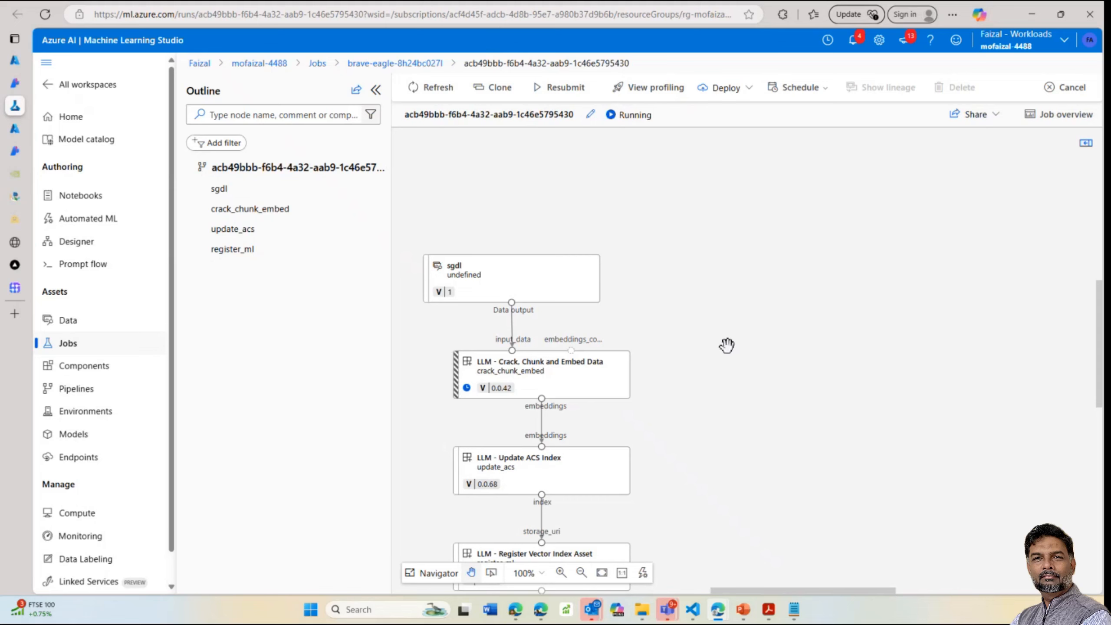
drag(749, 363, 787, 298)
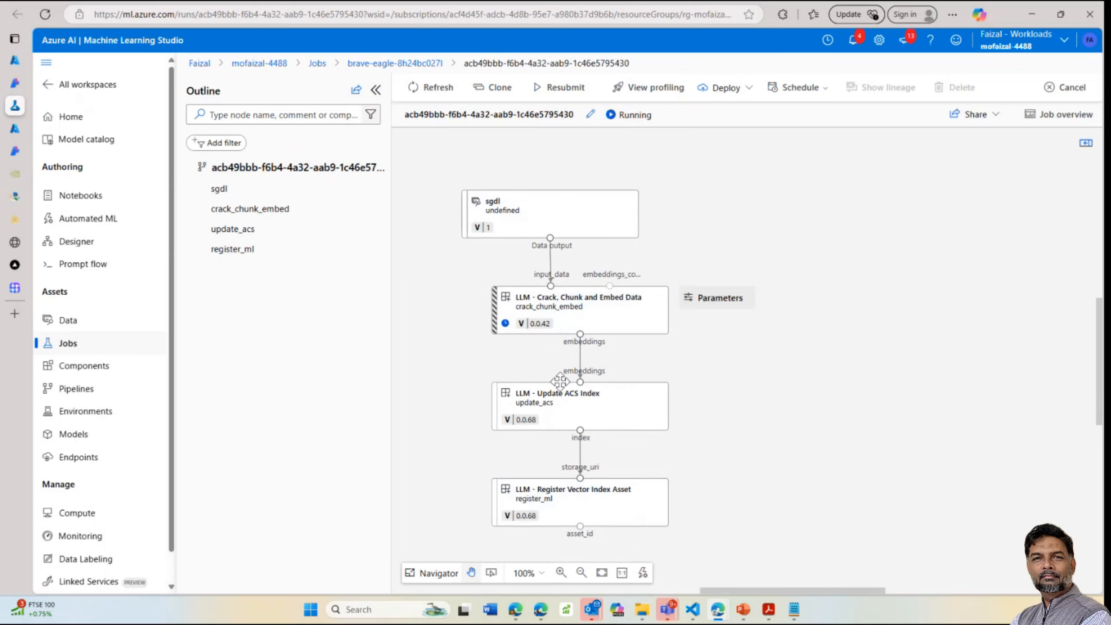
Inspect the Crack, Chunk and Embed Data node's overview, settings, outputs and logs, and metrics
click(565, 300)
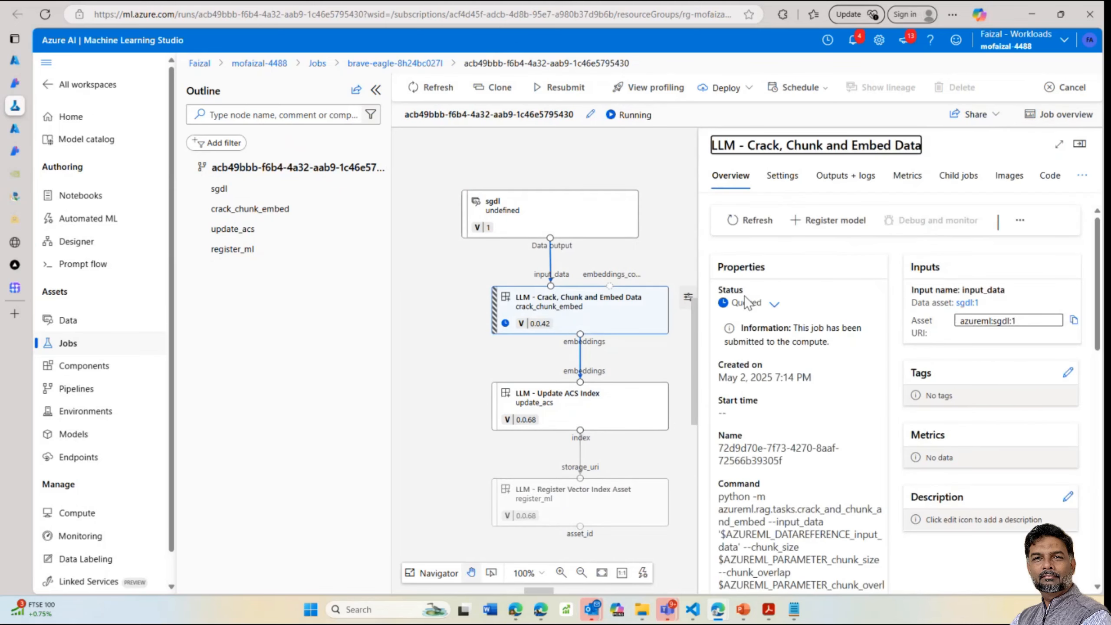
scroll(829, 306, down, 3)
scroll(828, 263, up, 3)
click(783, 175)
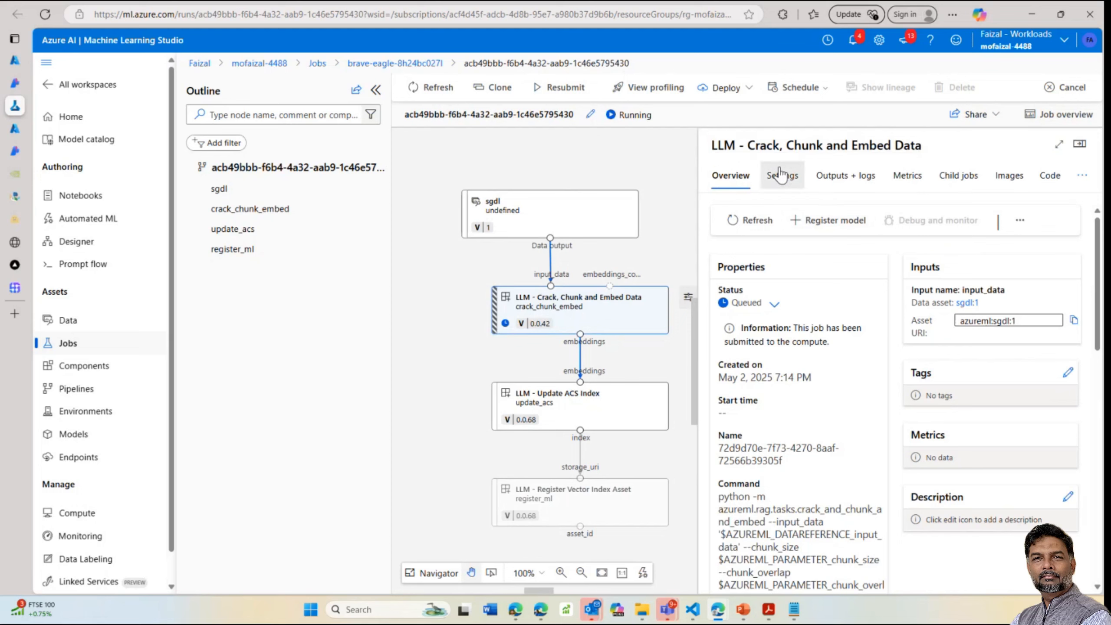
click(841, 179)
click(909, 179)
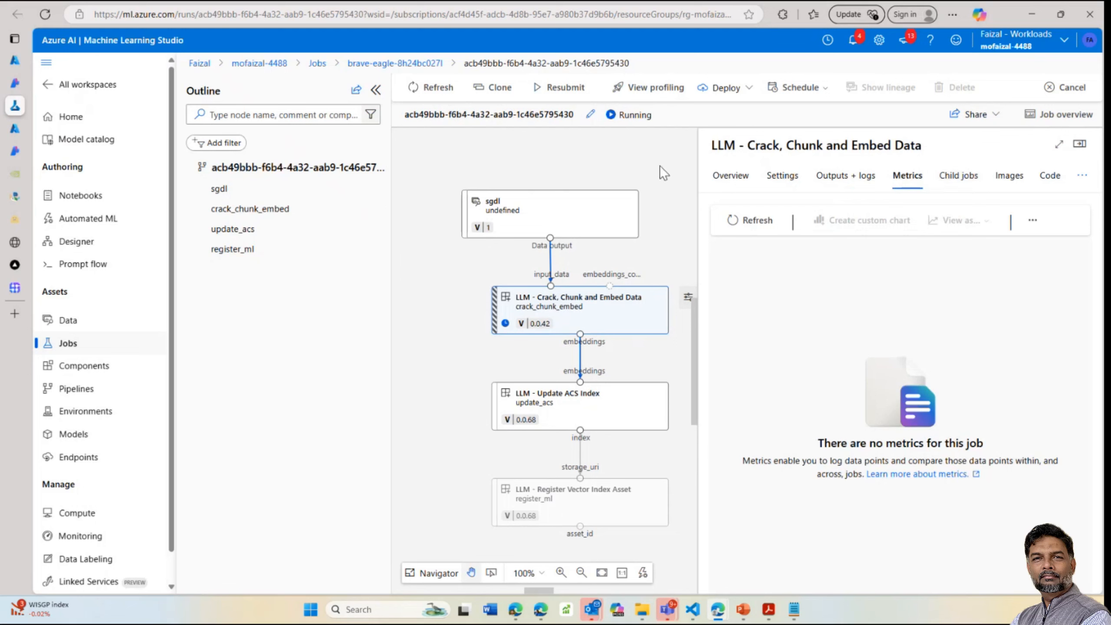
click(727, 179)
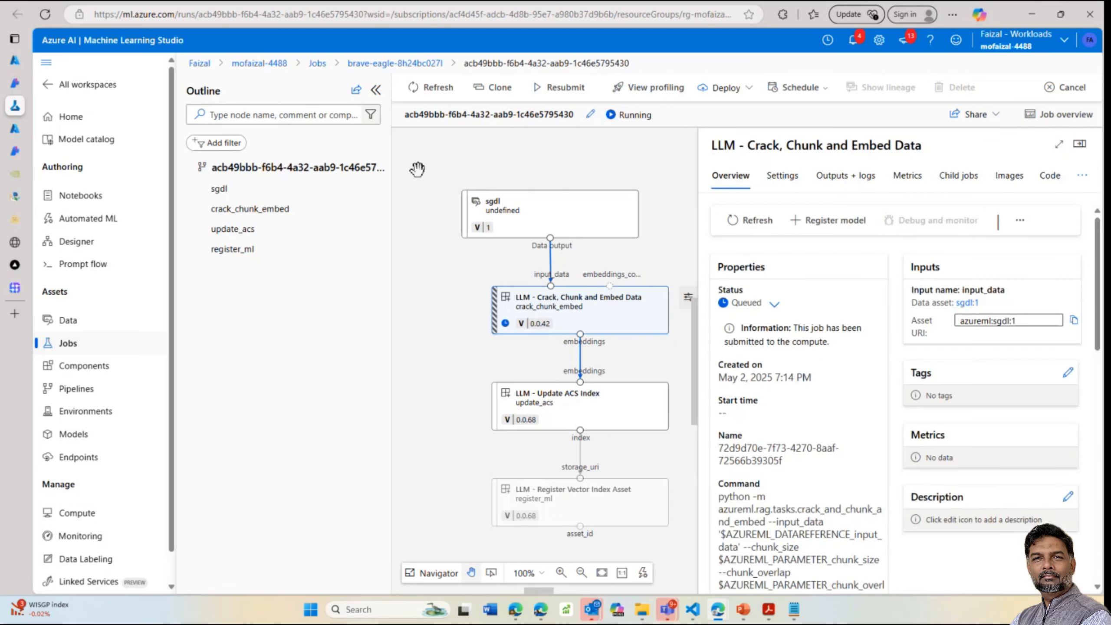
Examine the indexing job's profiling timeline, then open the brave-eagle experiment's job list and expand the run's child jobs
click(643, 89)
click(628, 89)
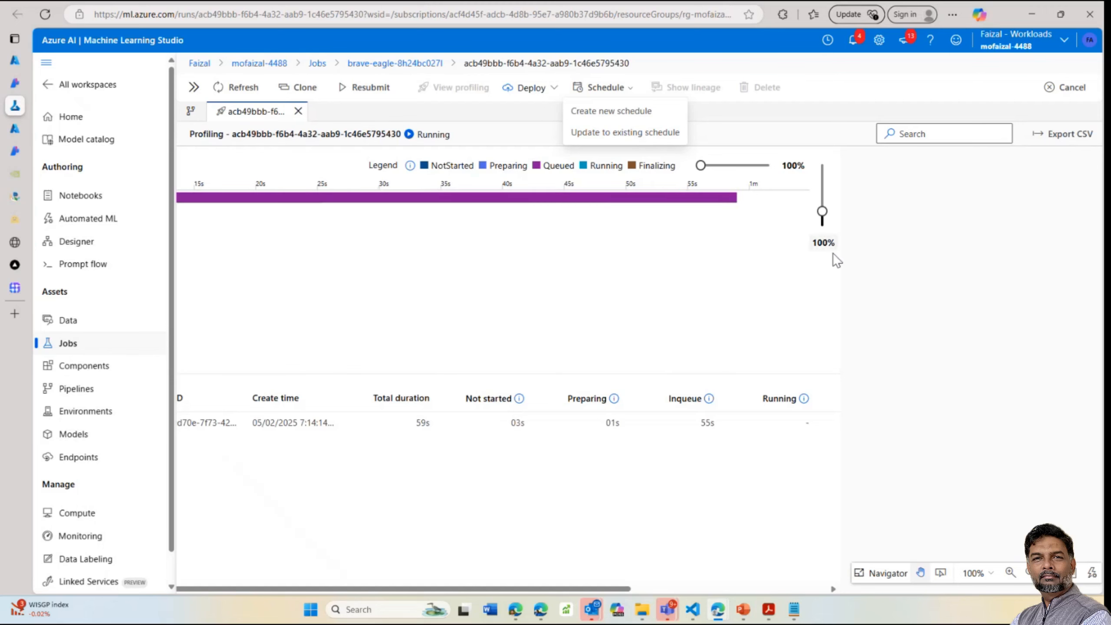
click(532, 198)
click(379, 64)
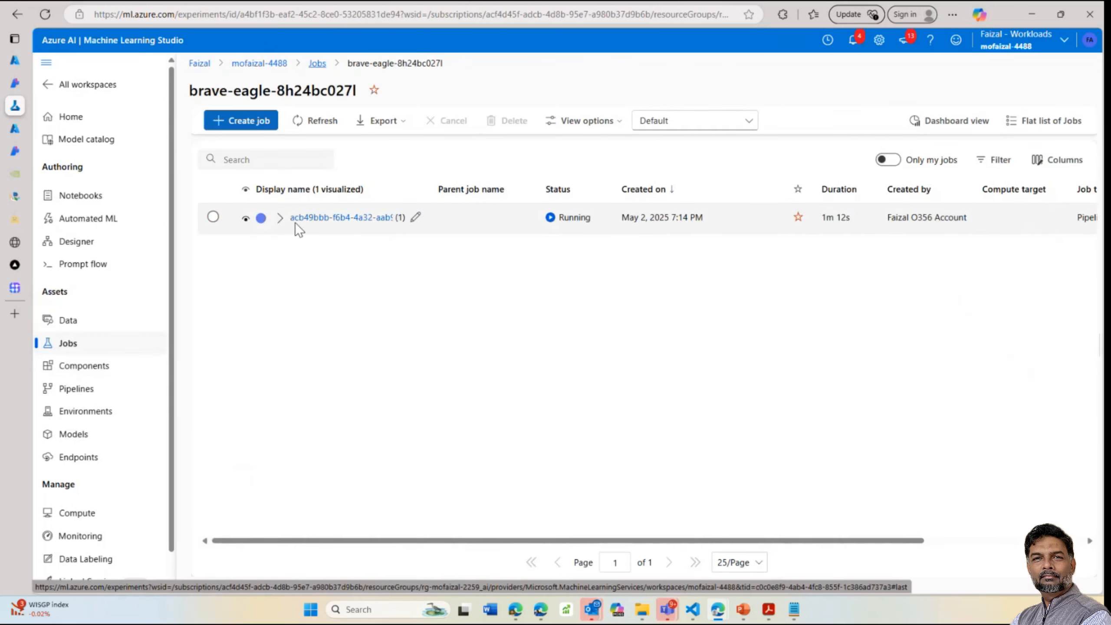
click(282, 218)
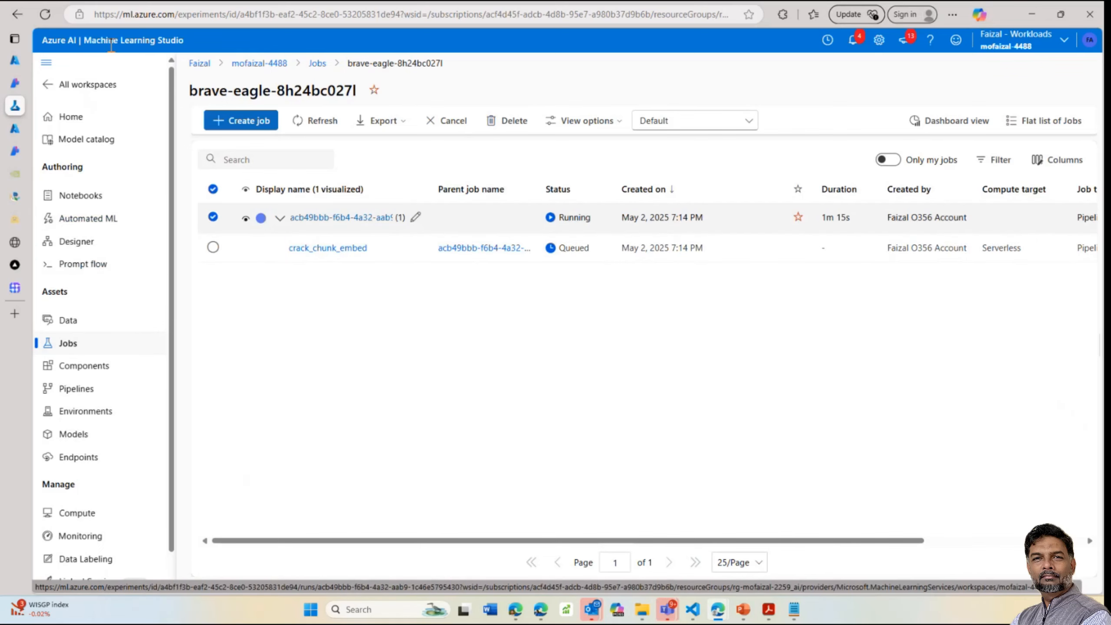
View the workspace's prompt flows in Machine Learning Studio and look at the options for creating a new flow
click(88, 264)
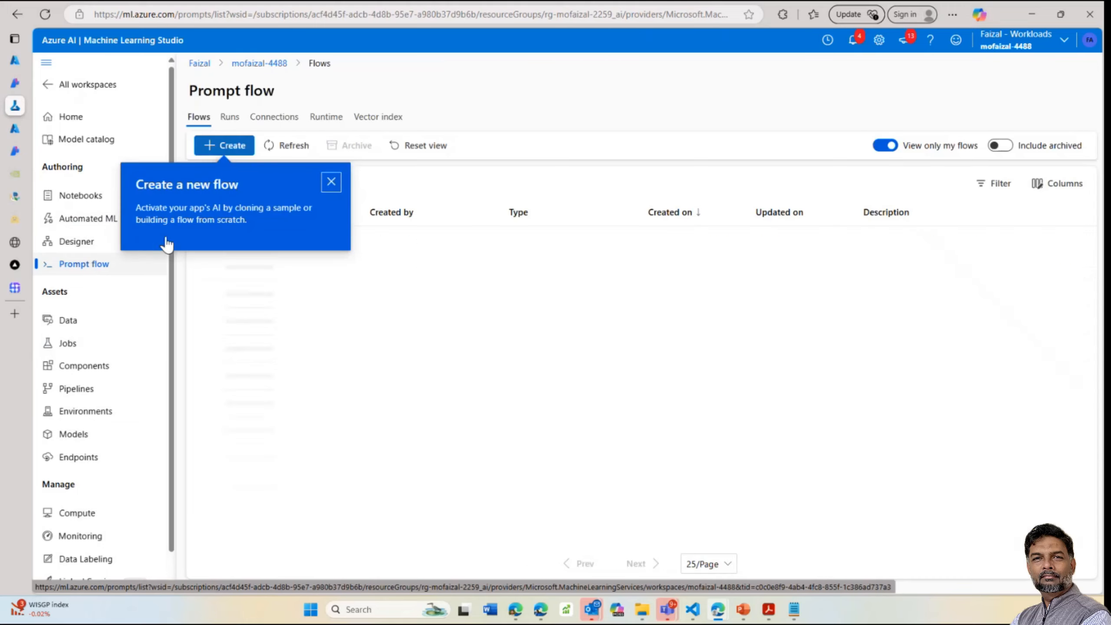
click(331, 181)
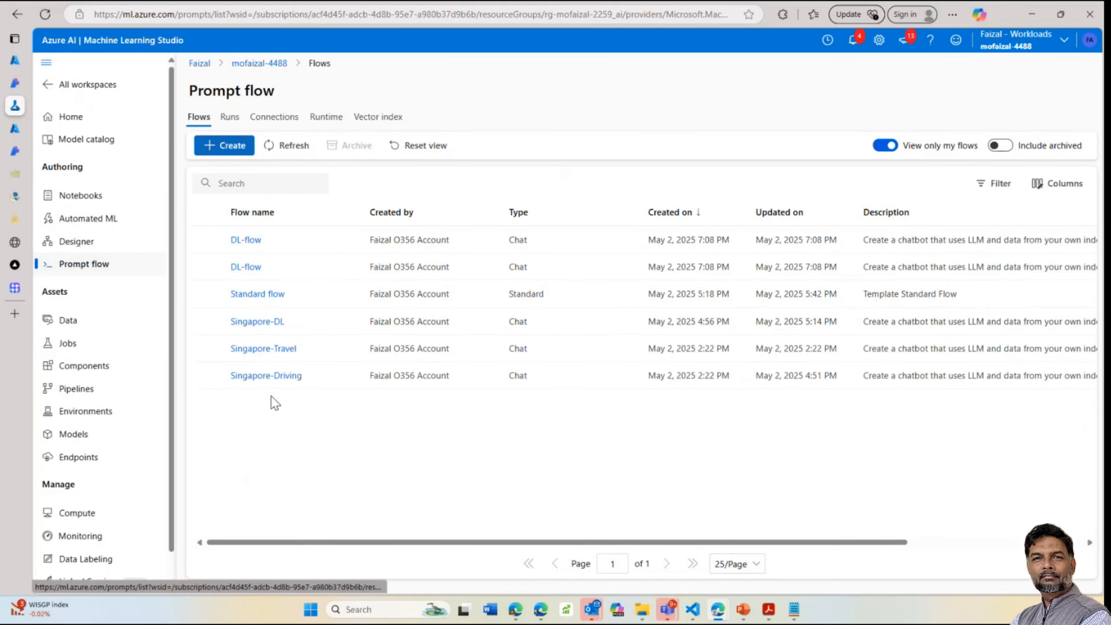
click(231, 151)
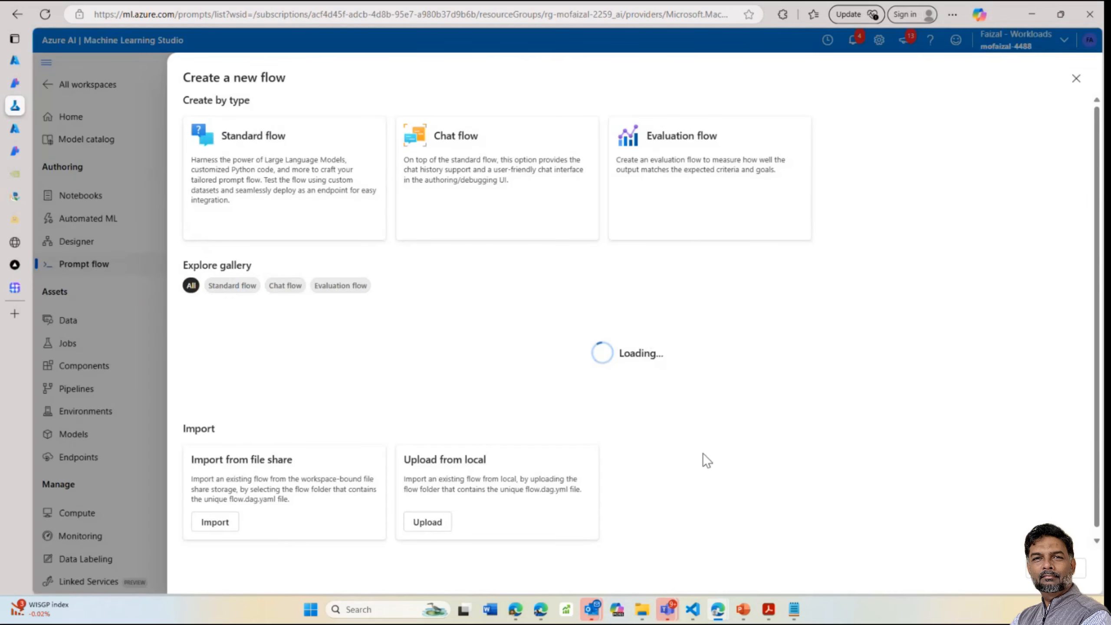
click(1077, 79)
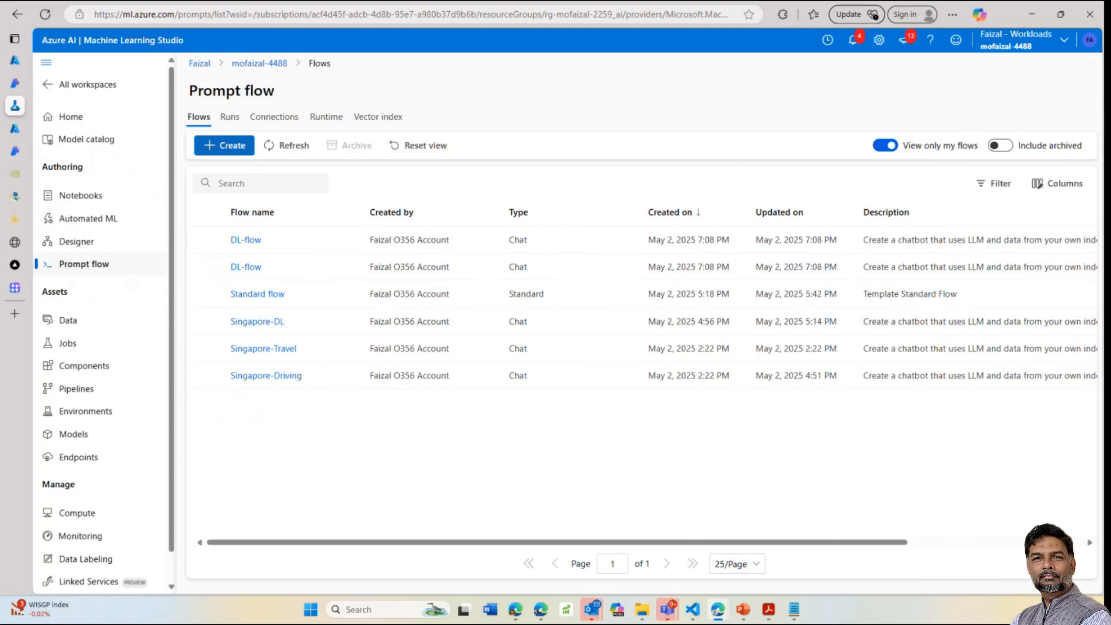
Switch back to Azure AI Foundry and return to the project's list of vector indexes
click(21, 83)
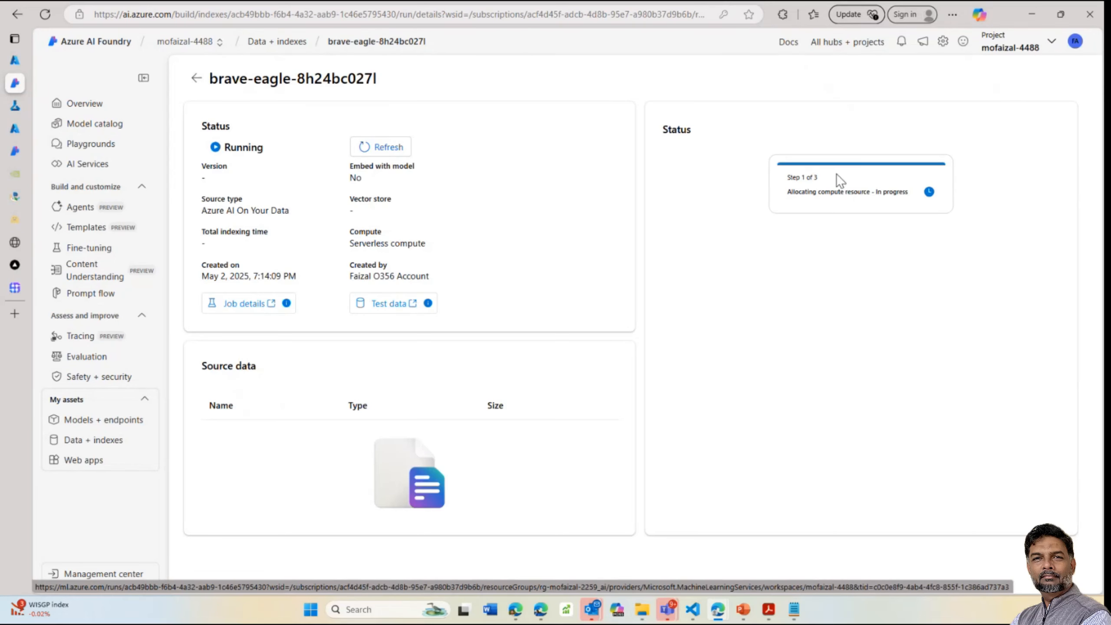
click(198, 79)
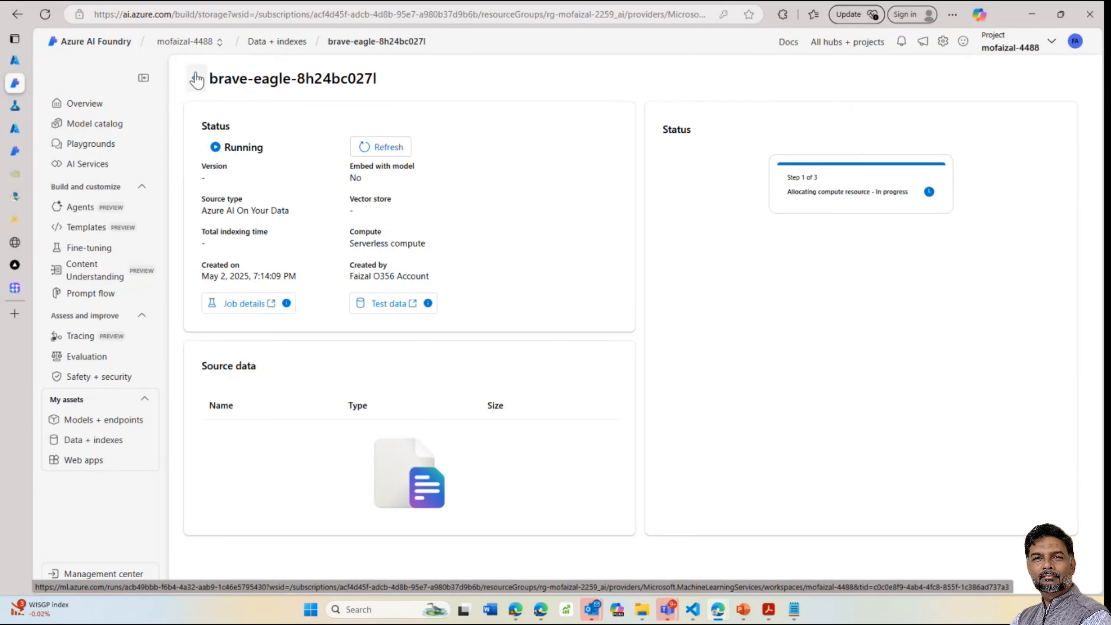
click(247, 111)
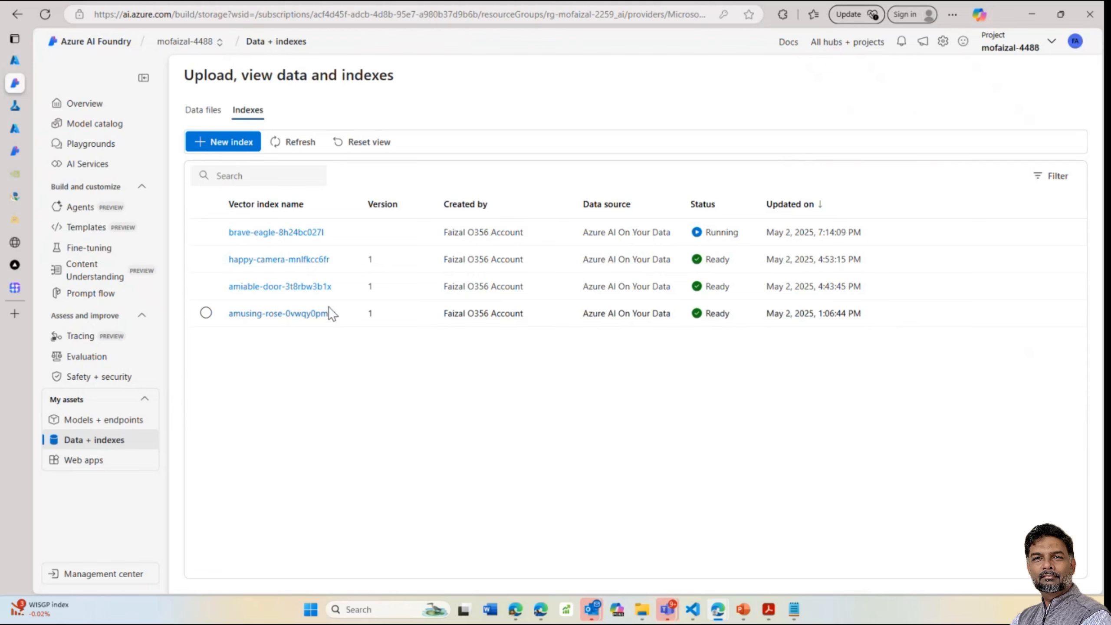
Examine the amiable-door index's status and data details, and preview the contents of its MLIndex file
click(309, 288)
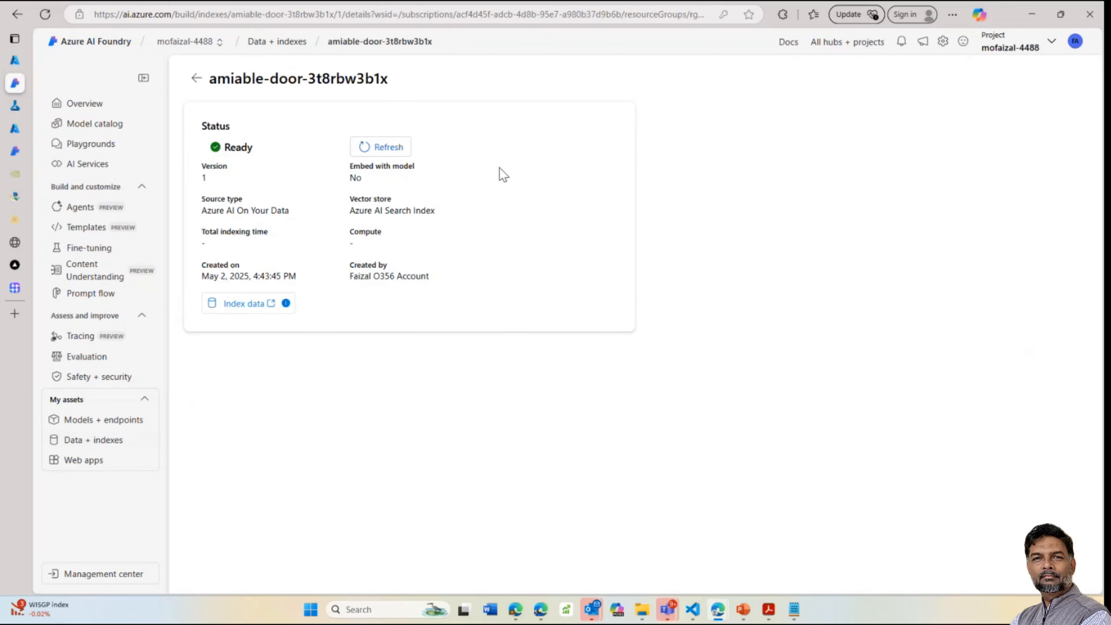
click(245, 304)
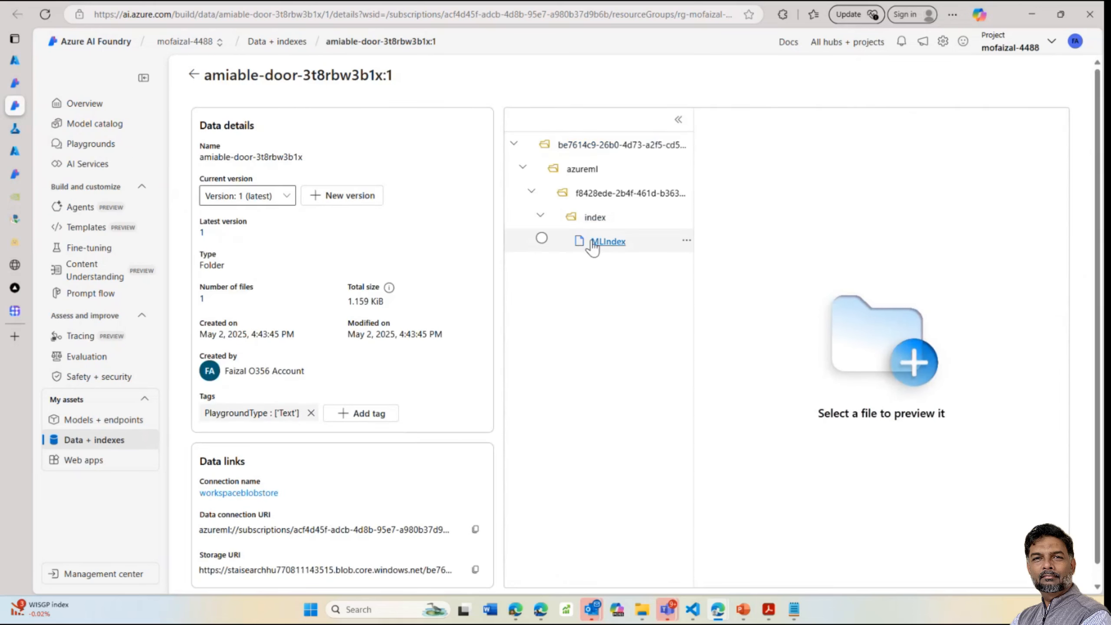
click(608, 243)
scroll(842, 344, up, 1)
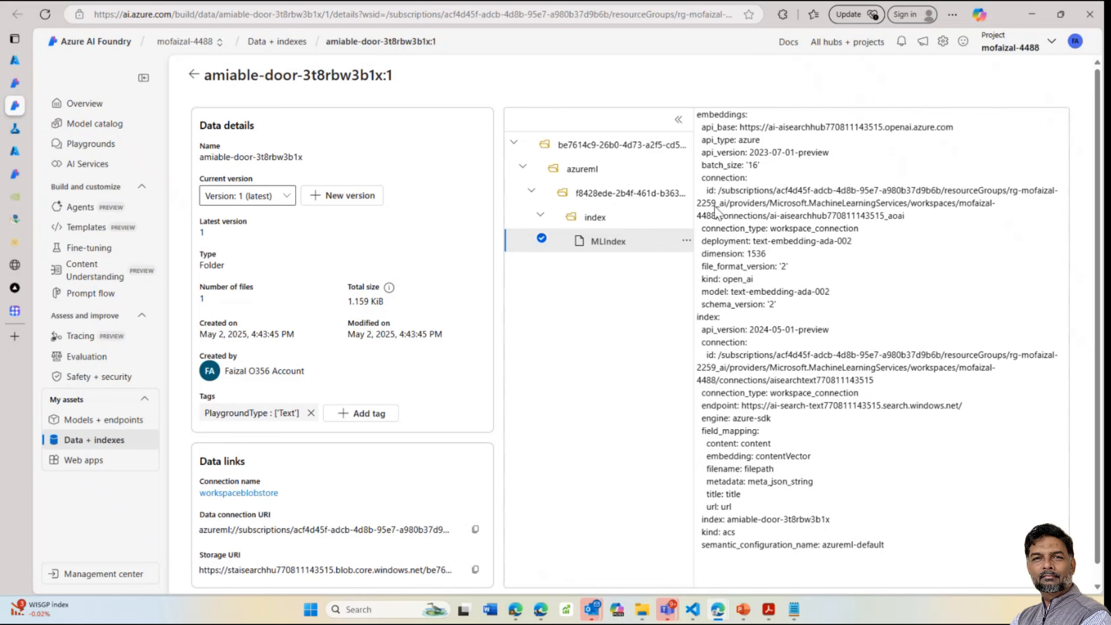
Open the first DL-flow listed among the project's prompt flows
click(87, 300)
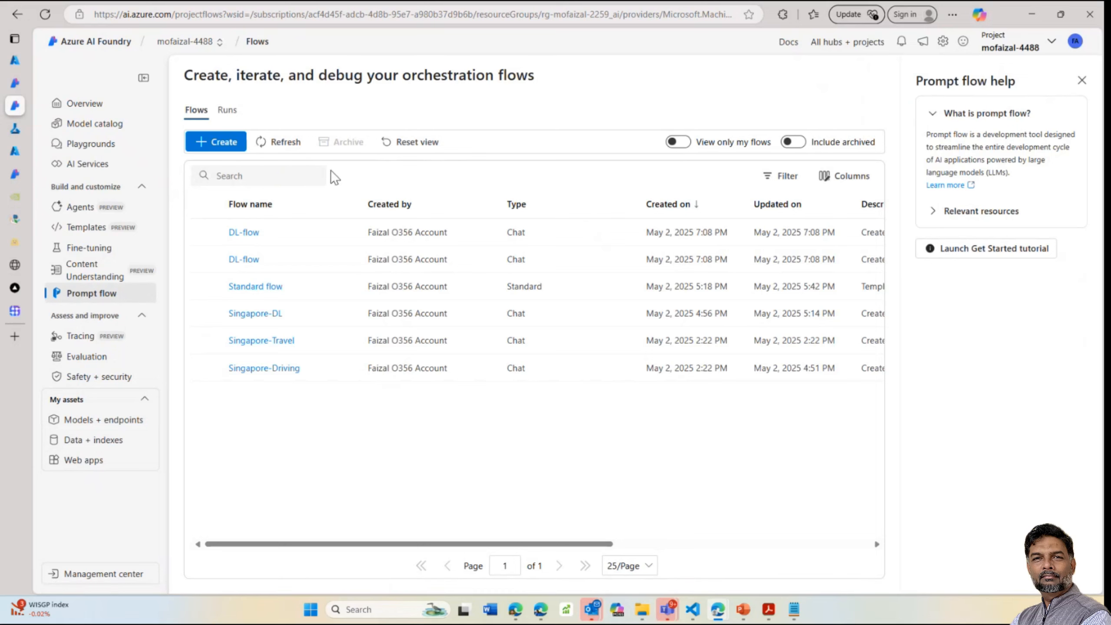
click(238, 239)
click(240, 233)
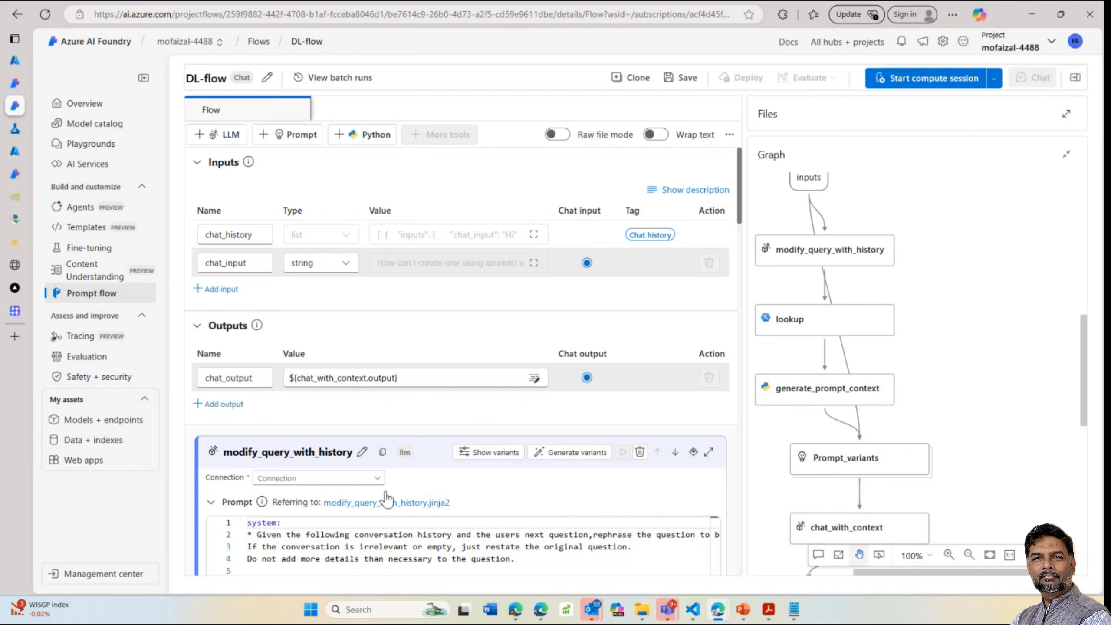
scroll(398, 323, down, 4)
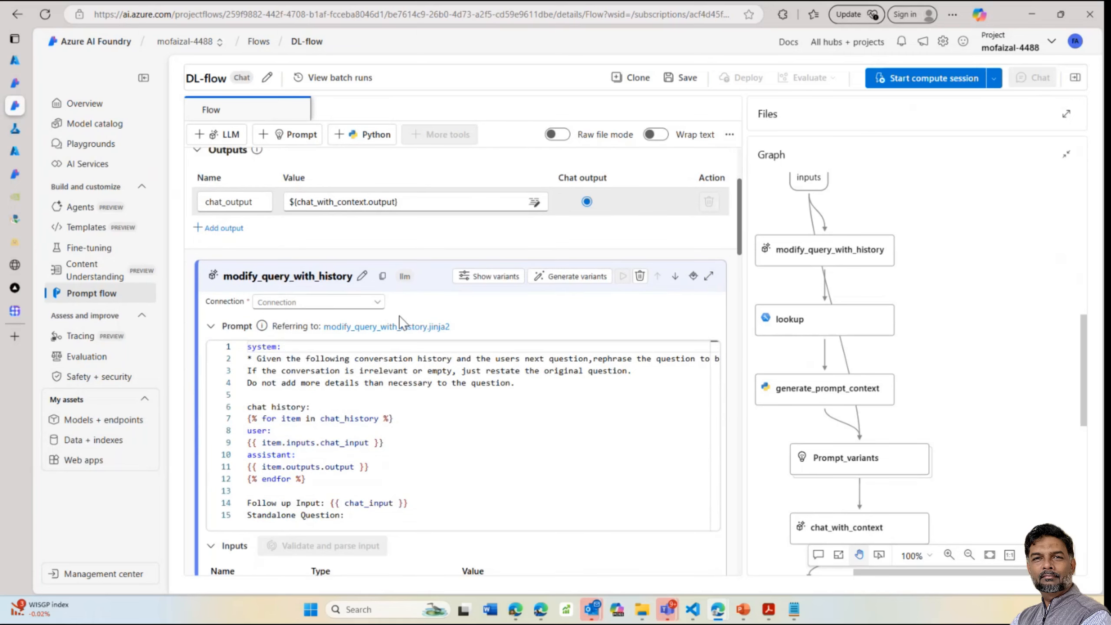
scroll(399, 322, down, 1)
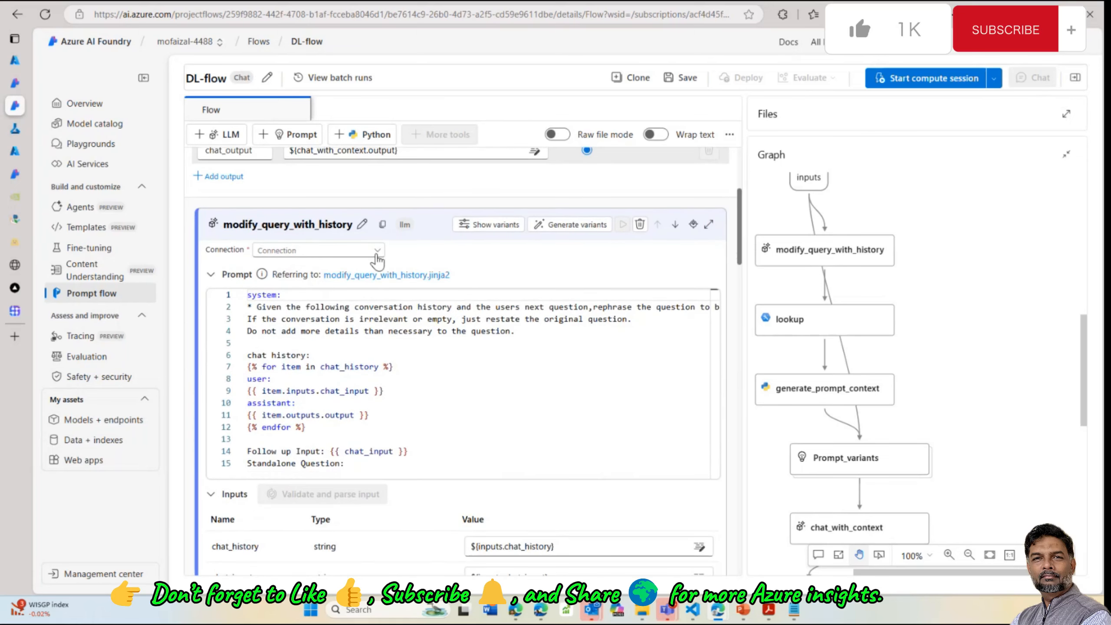
click(377, 256)
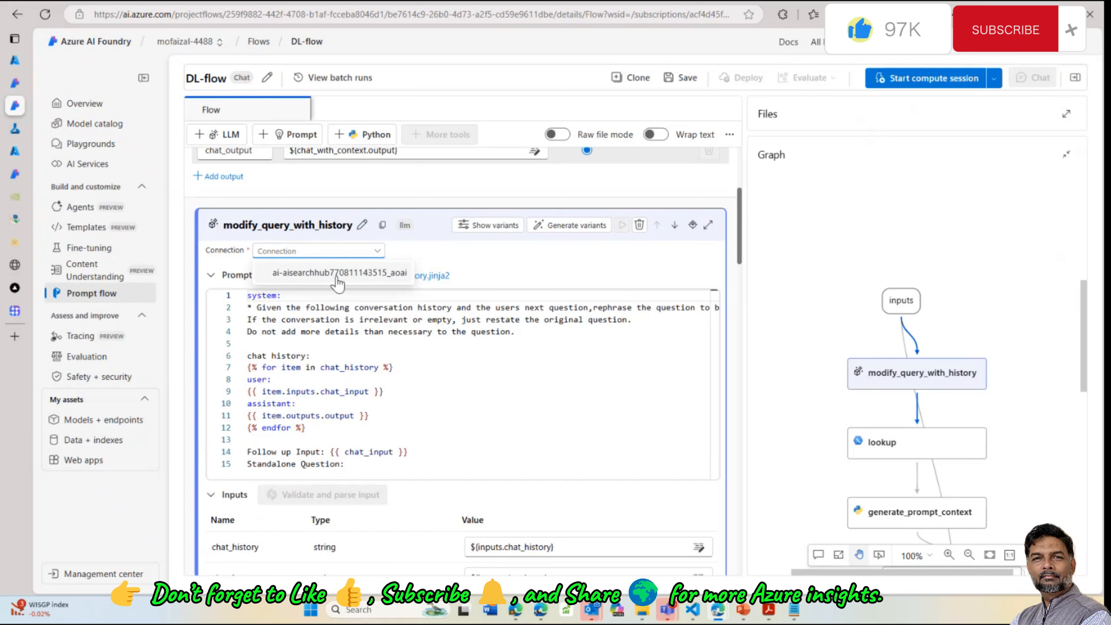
click(385, 273)
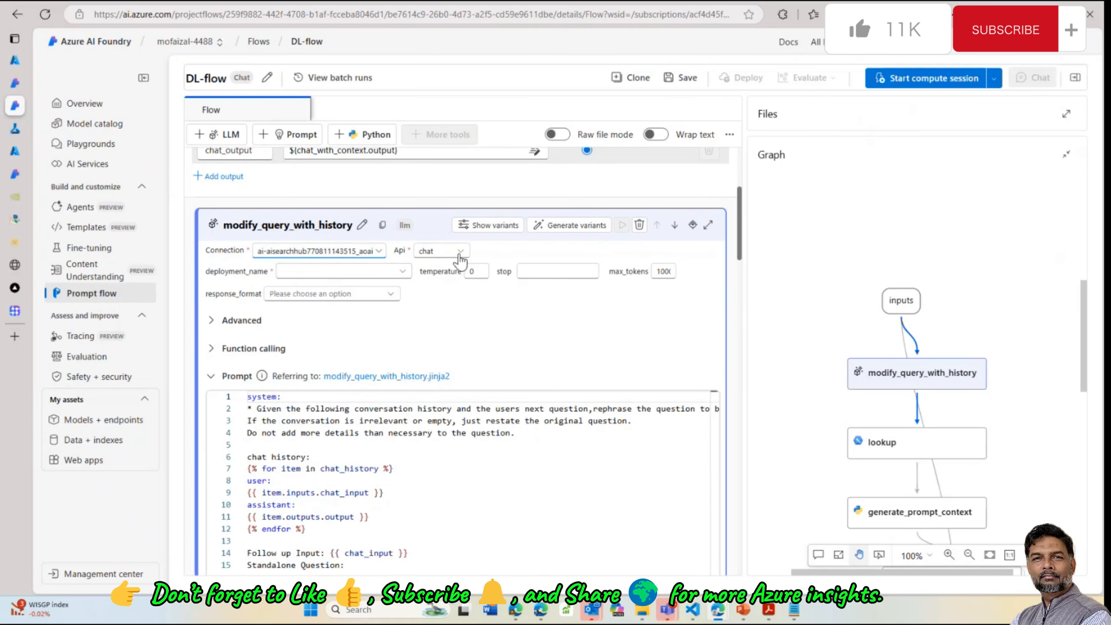
click(389, 271)
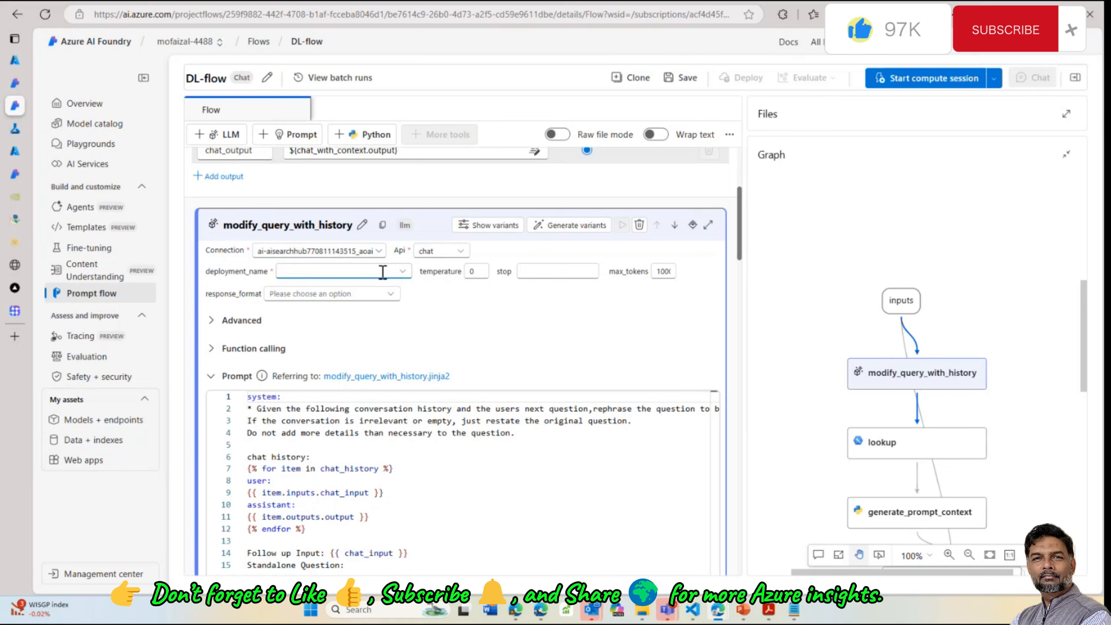
click(378, 272)
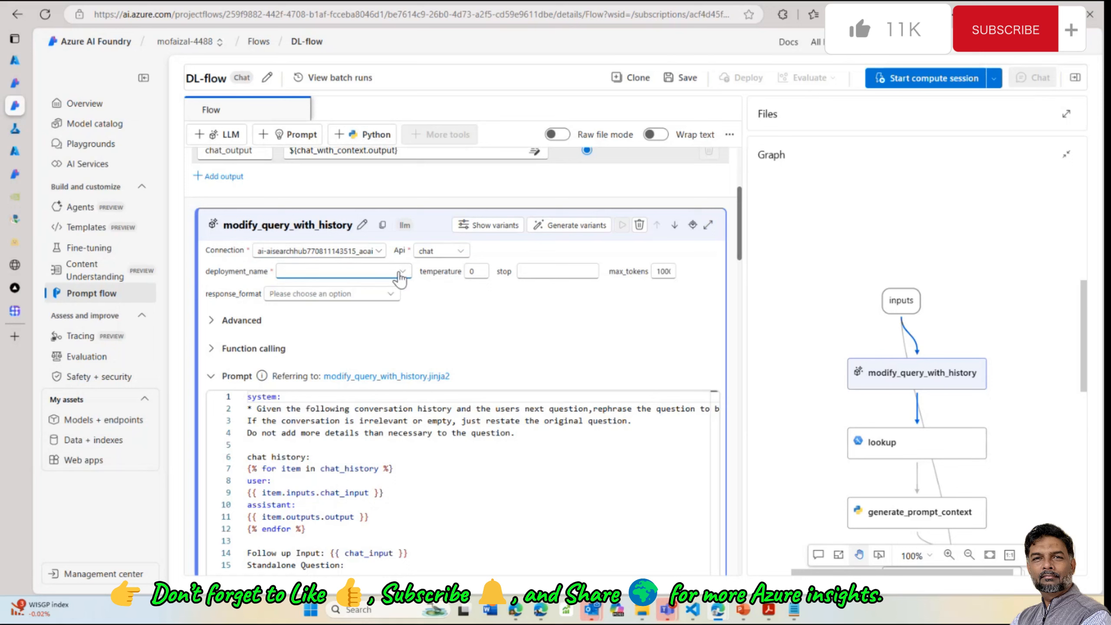
click(399, 272)
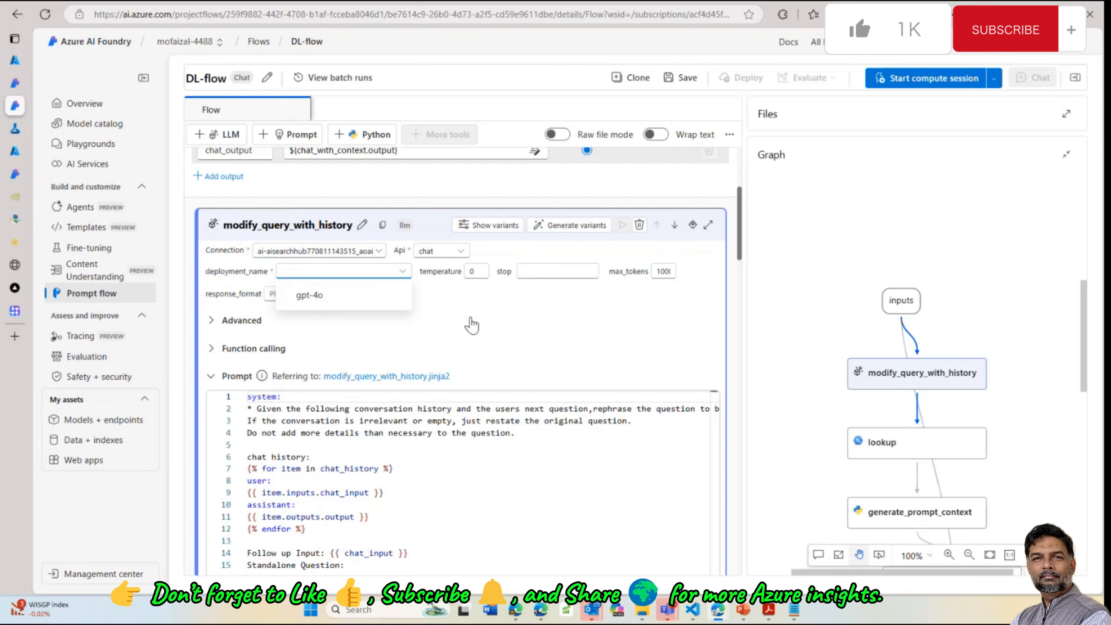
click(306, 298)
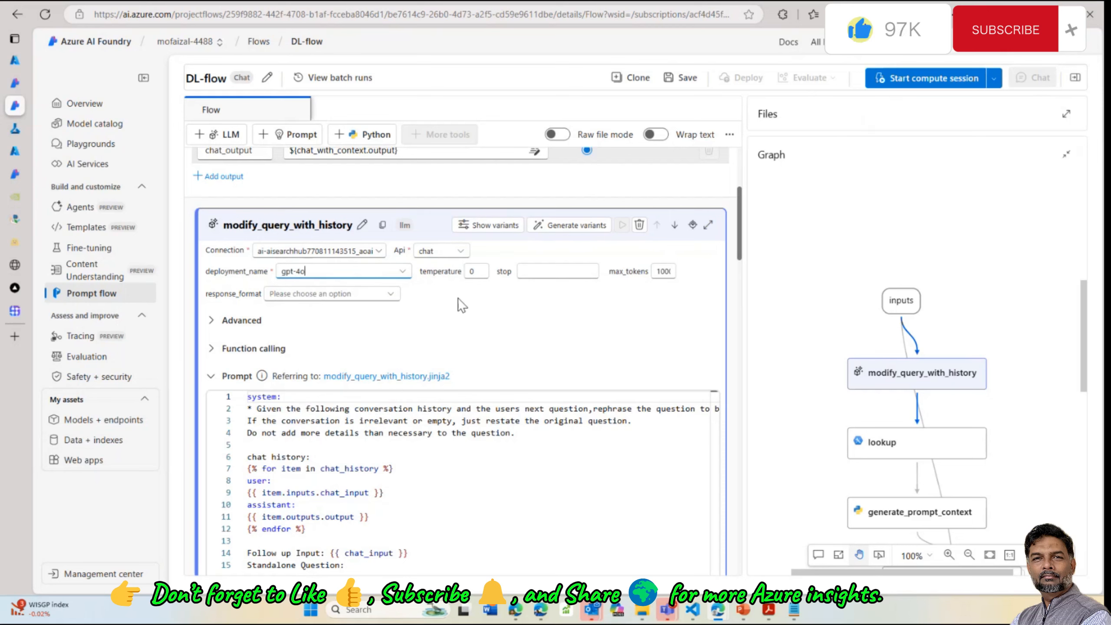
Rearrange the inputs, modify_query_with_history and lookup nodes in the flow graph so they are staggered diagonally
scroll(475, 307, down, 2)
scroll(476, 308, down, 1)
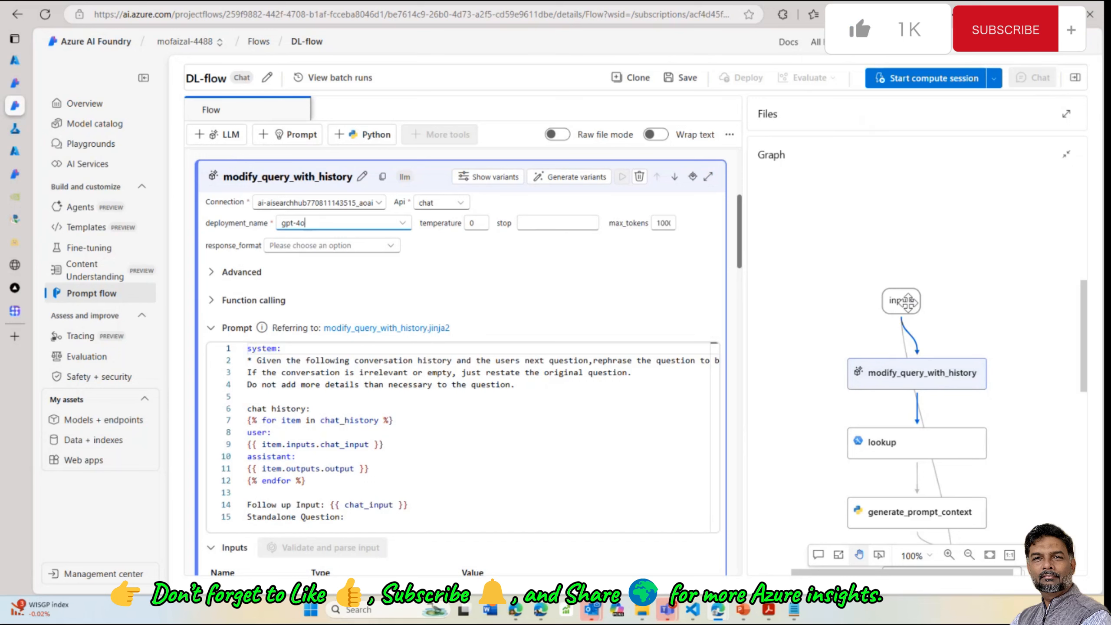
drag(906, 303, 859, 266)
click(996, 336)
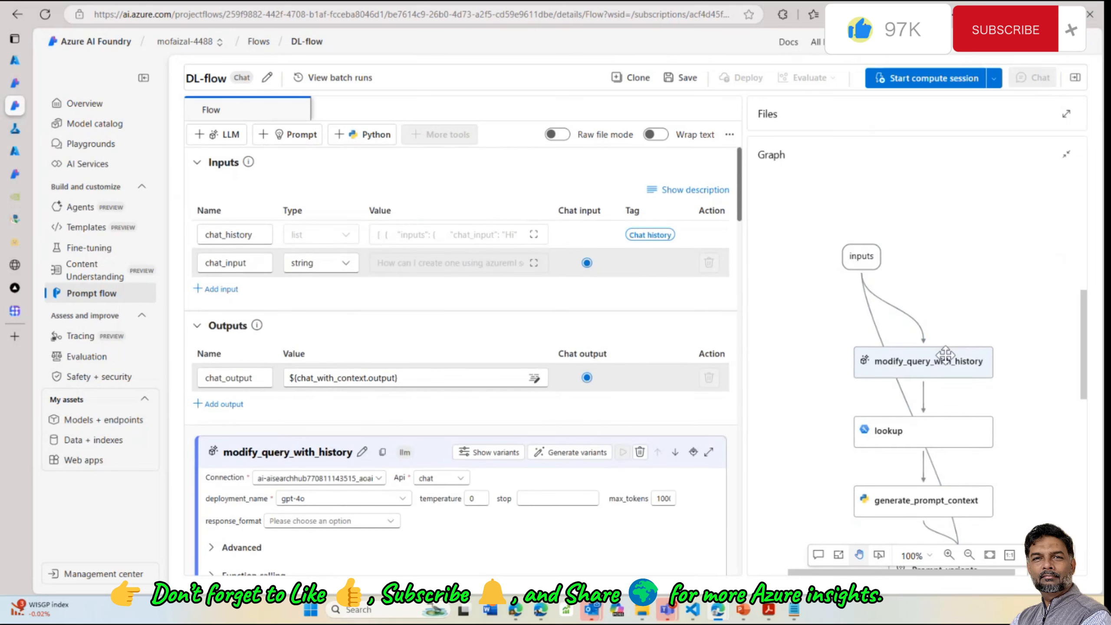
drag(944, 356, 982, 330)
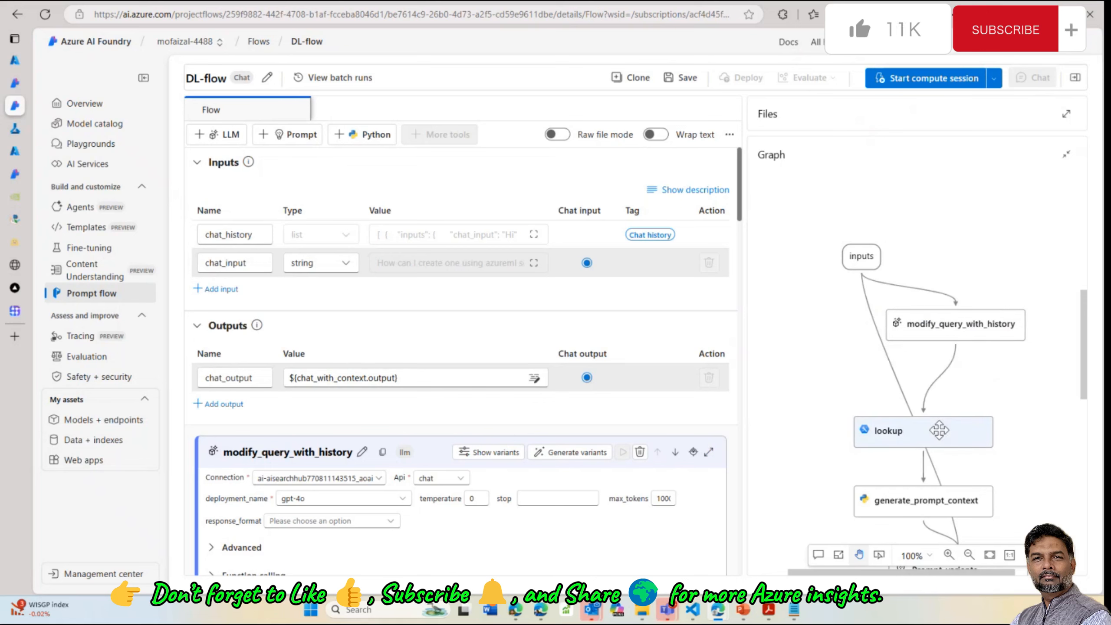
drag(936, 429, 985, 403)
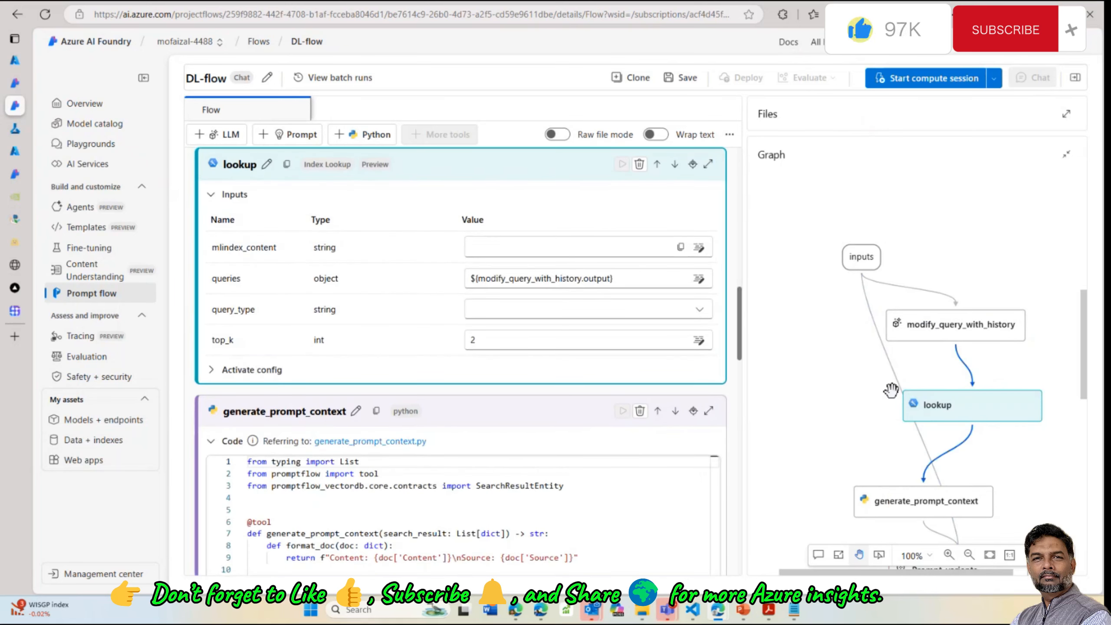
drag(952, 405, 981, 393)
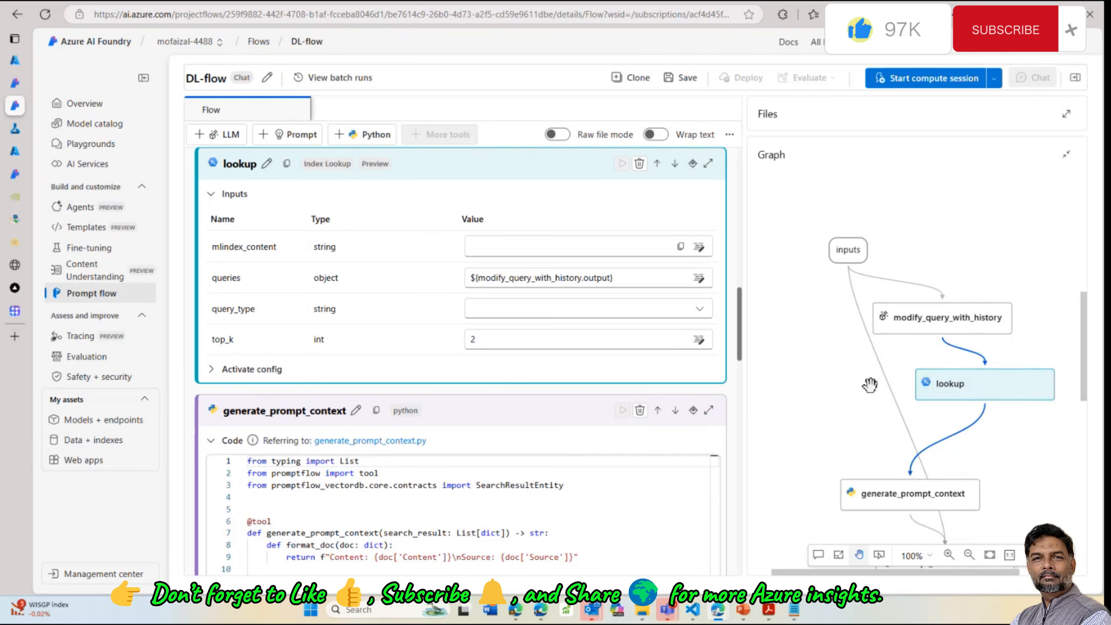
Try to choose an index type for the lookup node's mlindex_content input, then cancel
click(617, 248)
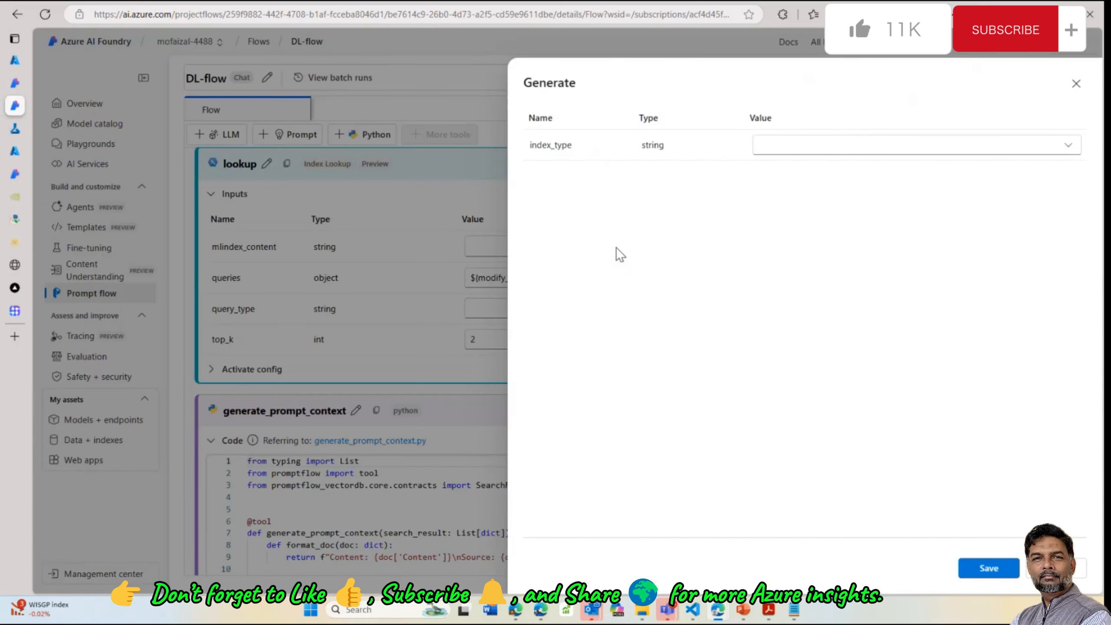
click(842, 151)
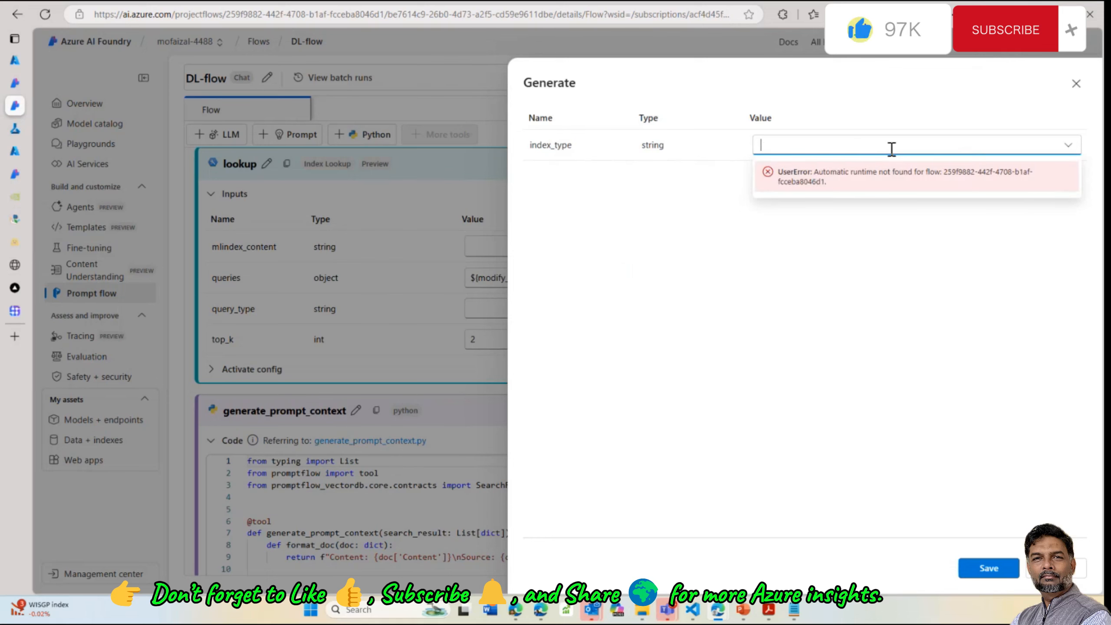
click(893, 148)
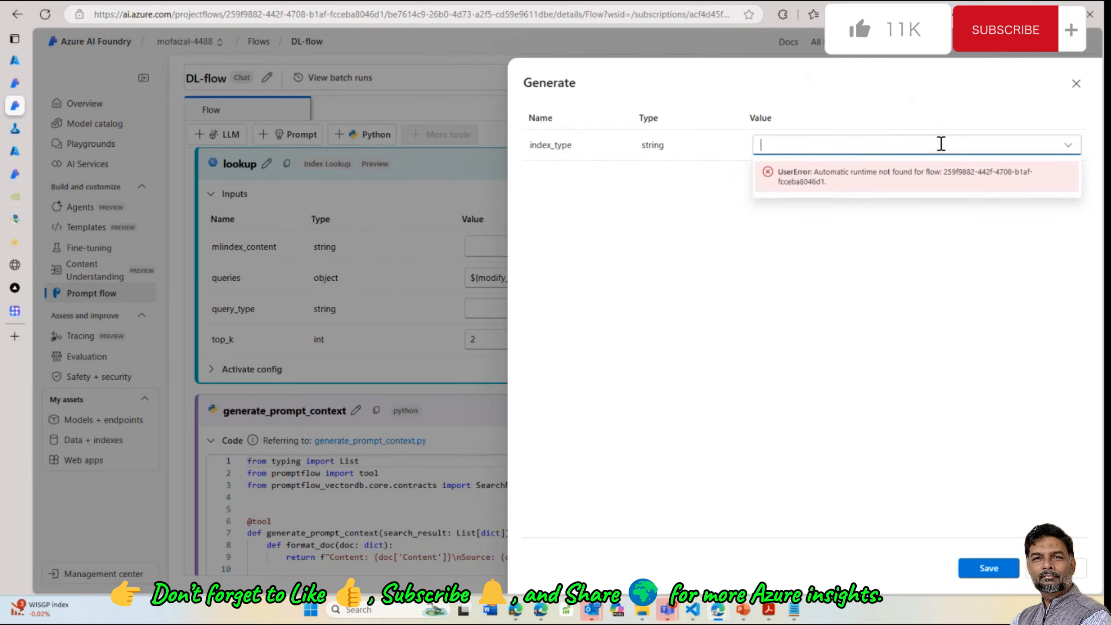
click(942, 144)
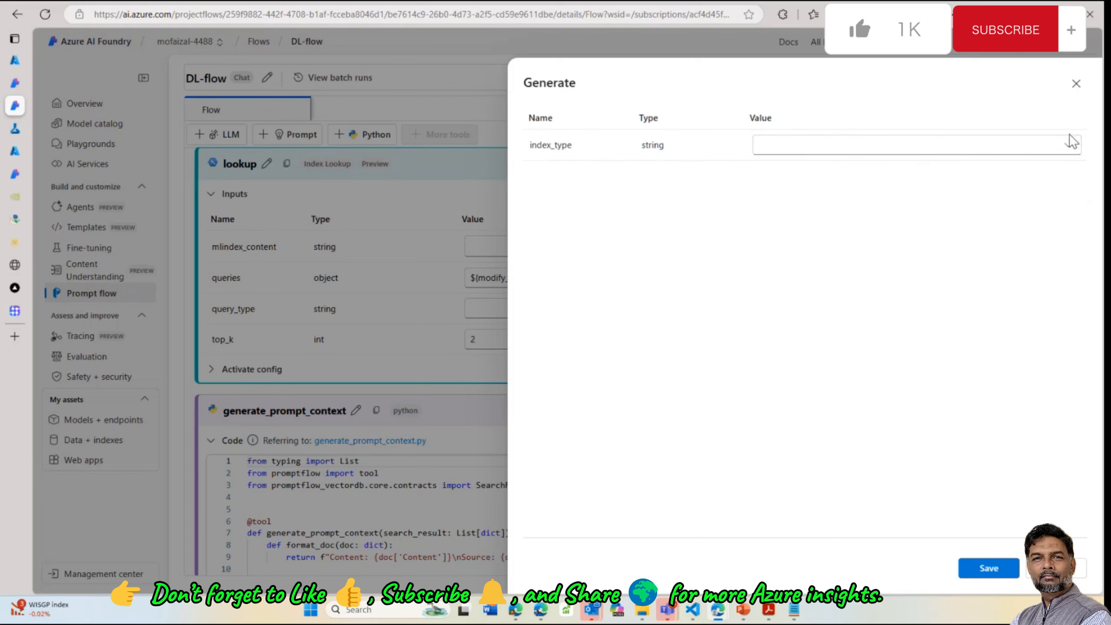
click(1068, 148)
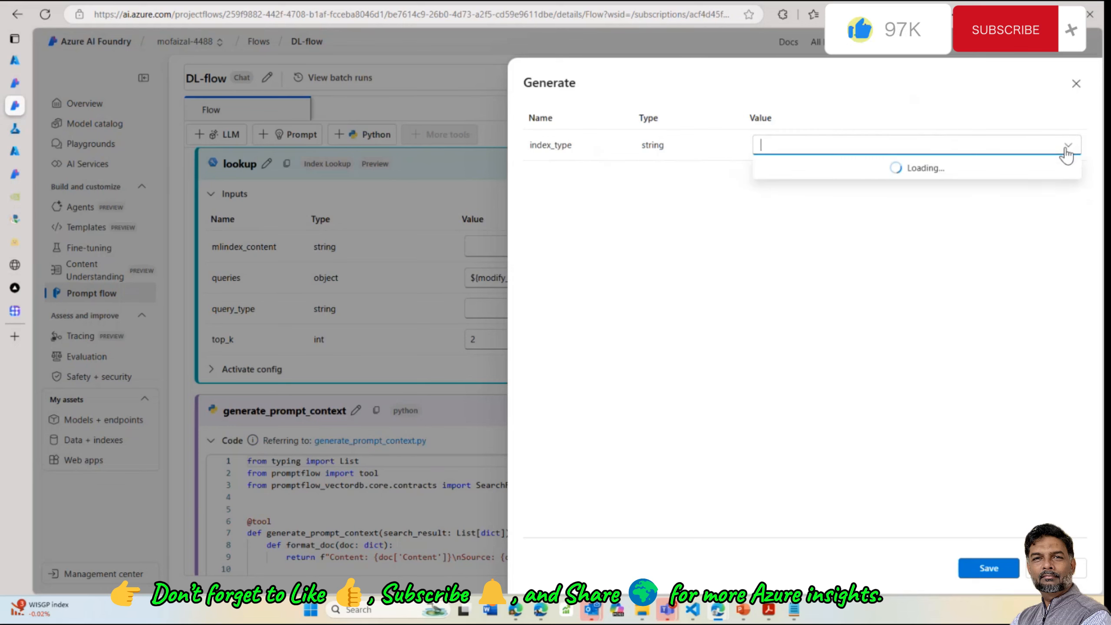
click(1068, 568)
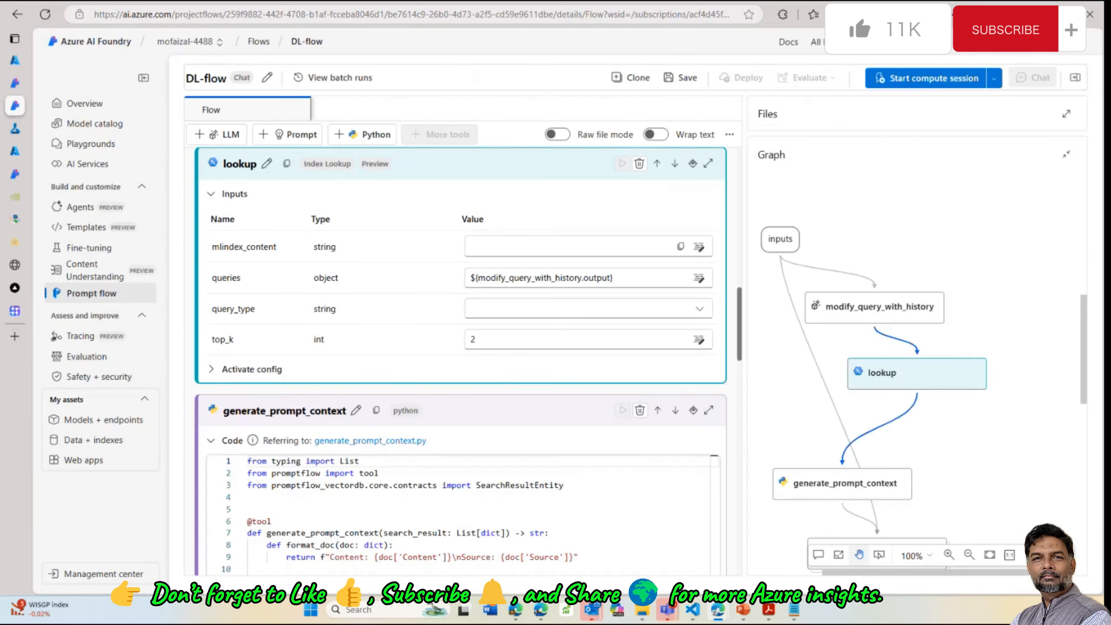
Save DL-flow and try to start its compute session
scroll(525, 298, up, 2)
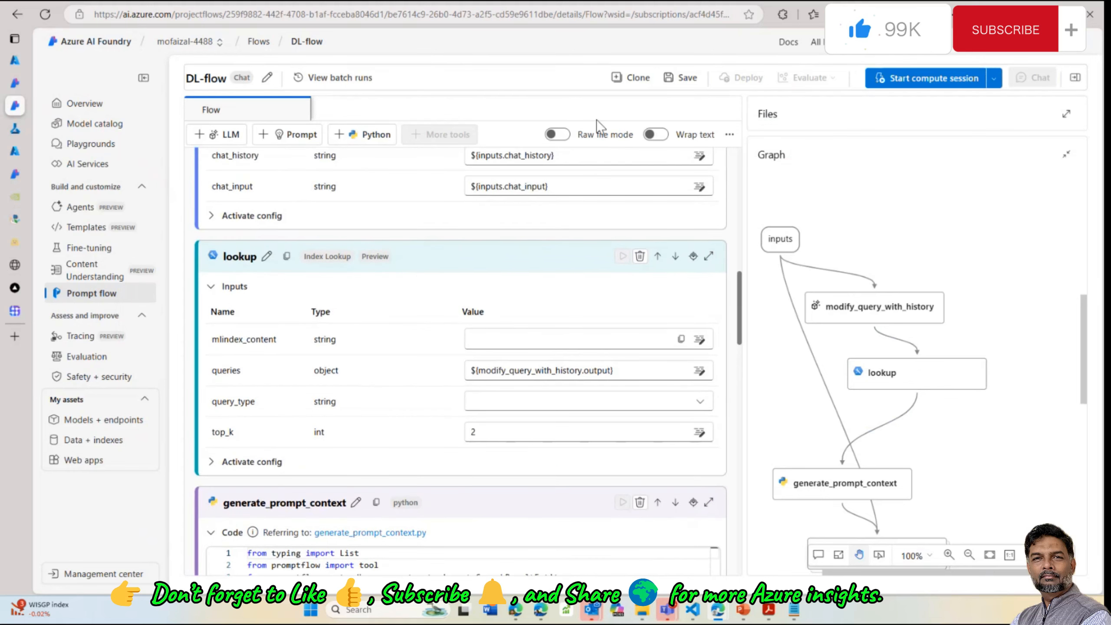
click(684, 77)
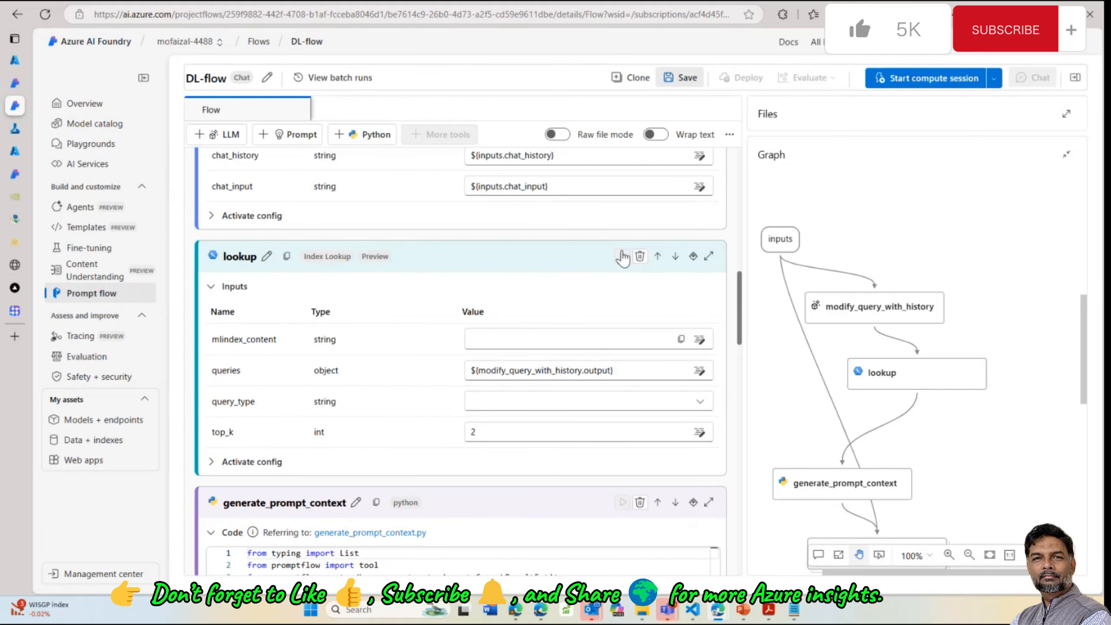
click(942, 83)
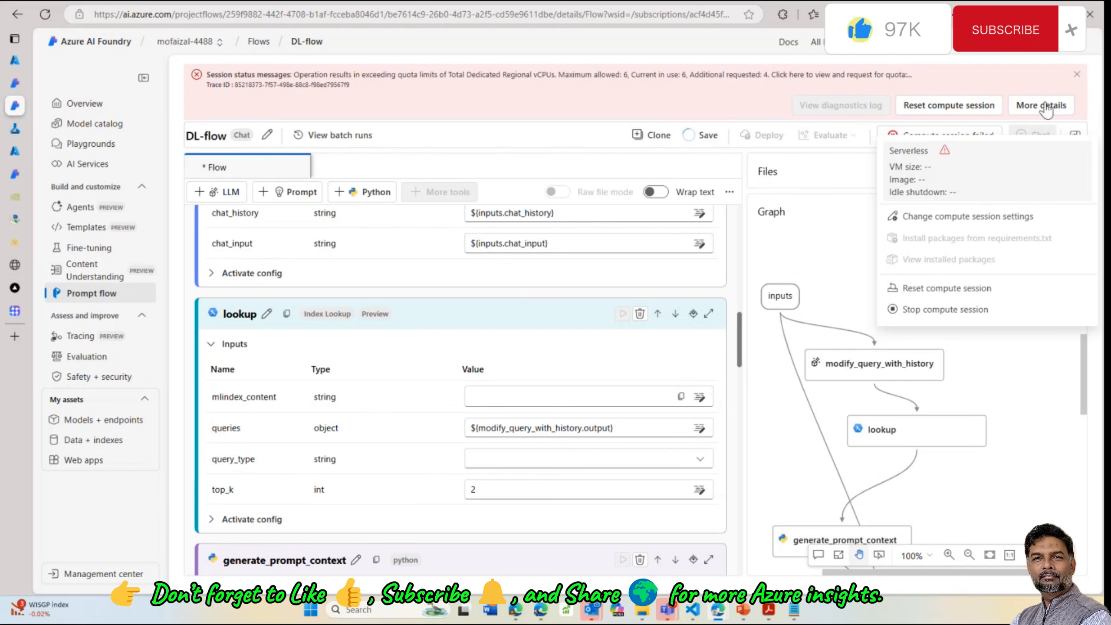
click(415, 119)
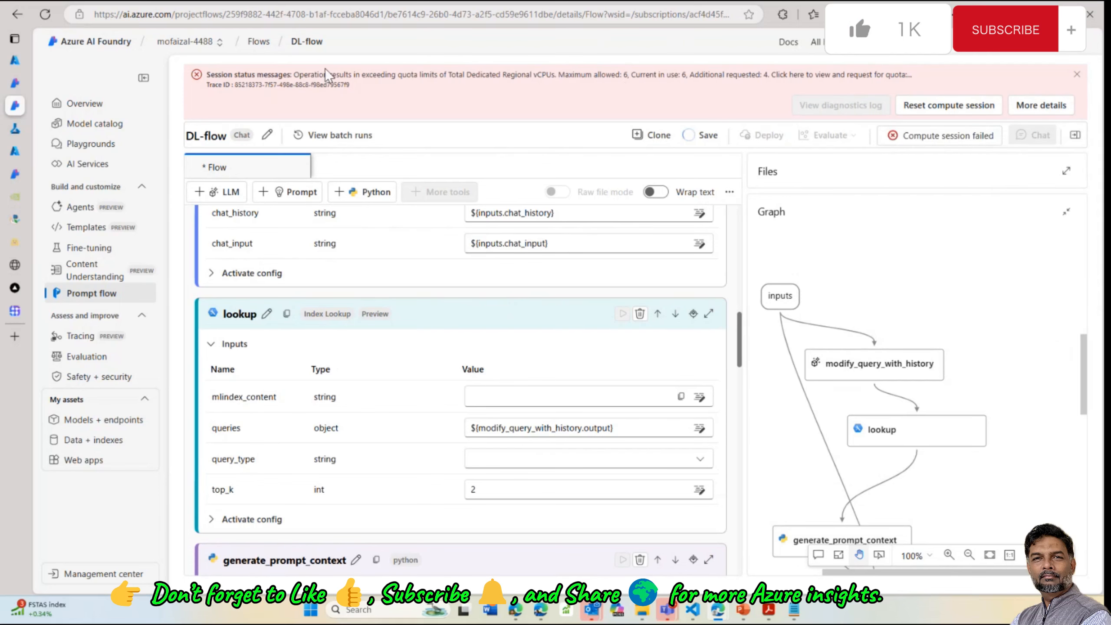
Leave the flow discarding unsaved changes, view the second DL-flow in the list, and return to the flow list
click(258, 42)
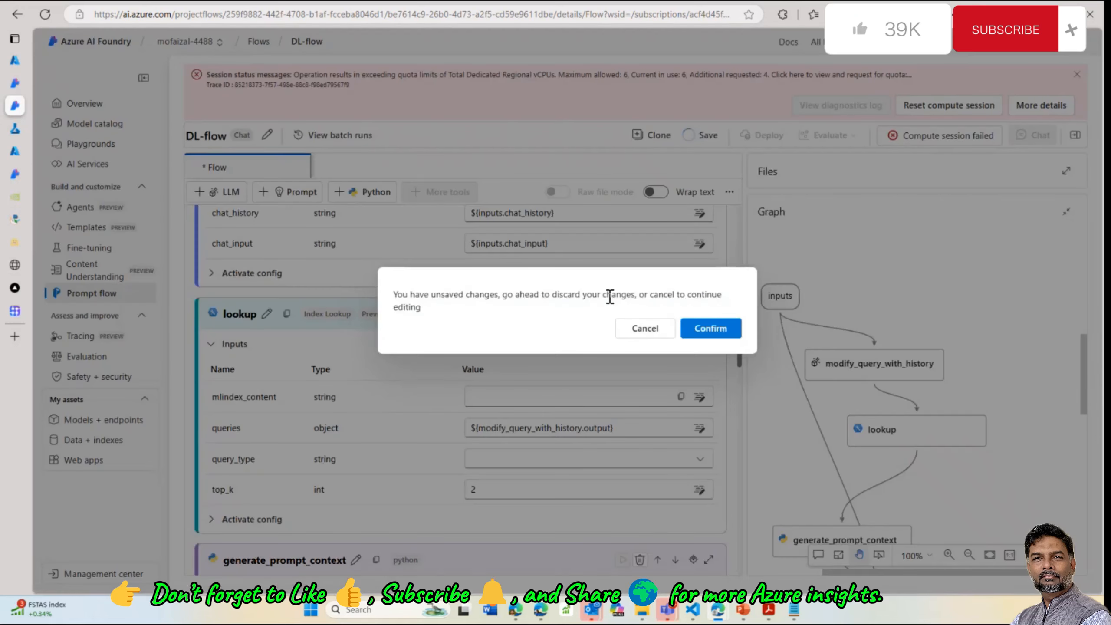
click(694, 331)
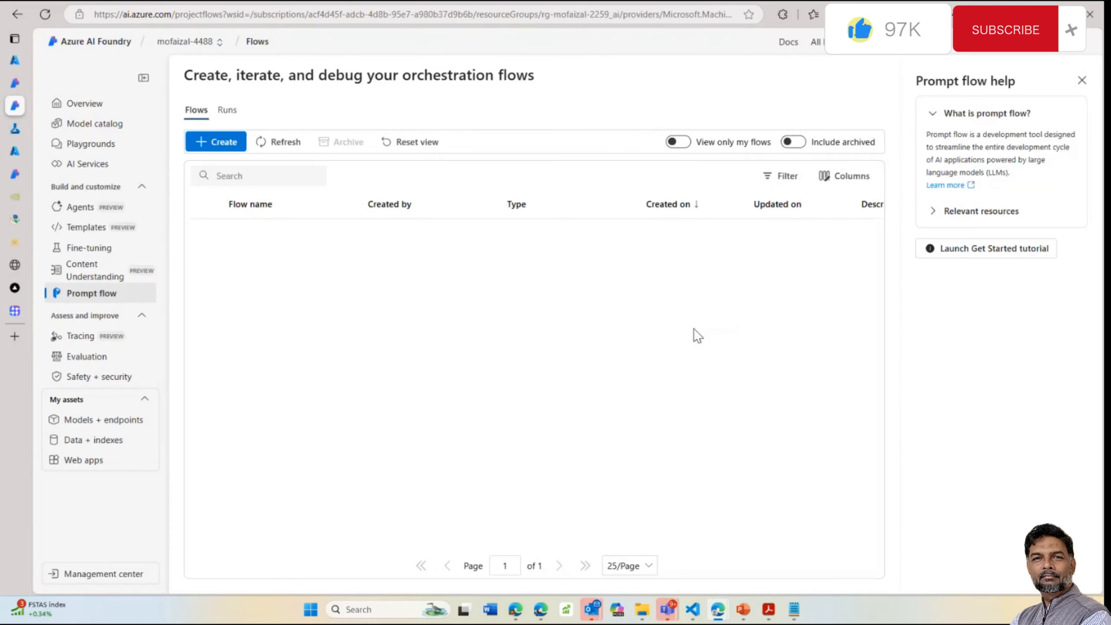
click(250, 262)
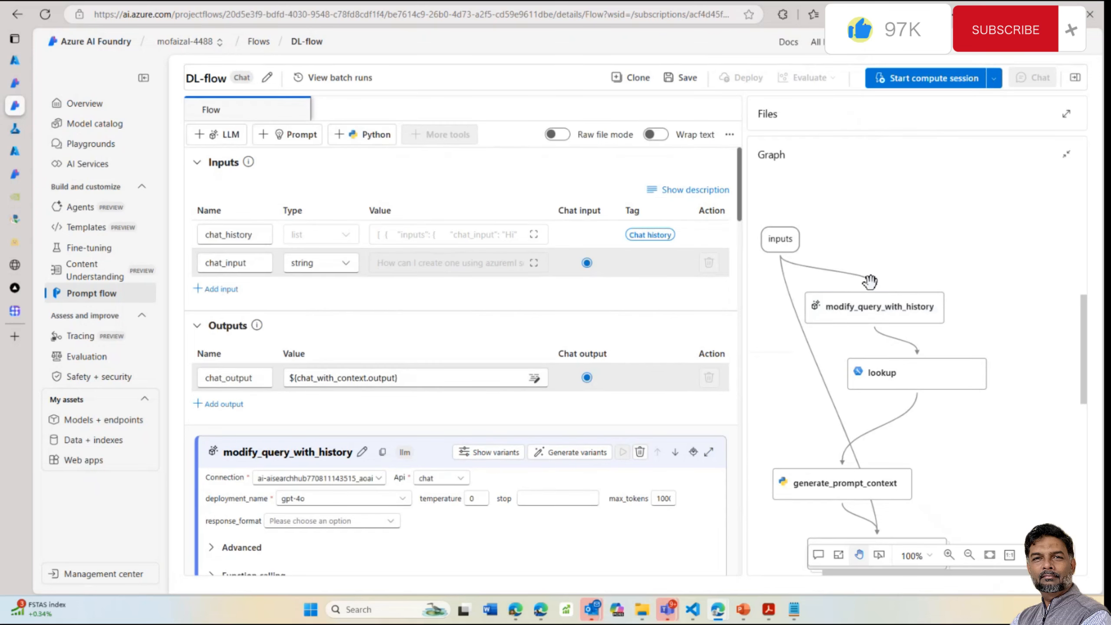
click(256, 44)
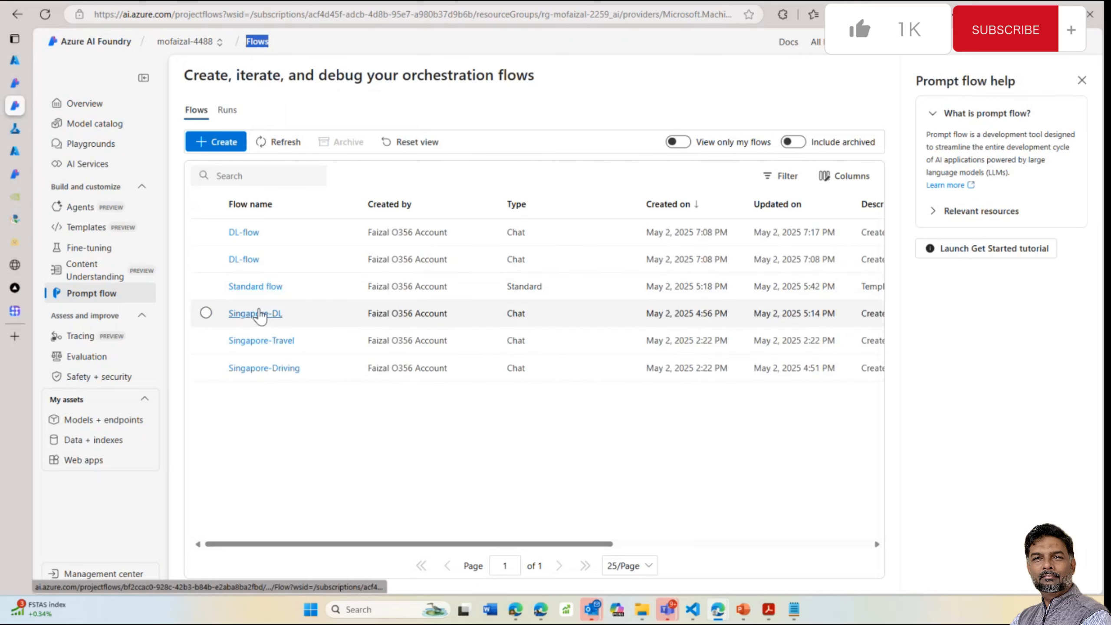
Open the Singapore-DL flow and try to start its compute session
click(259, 314)
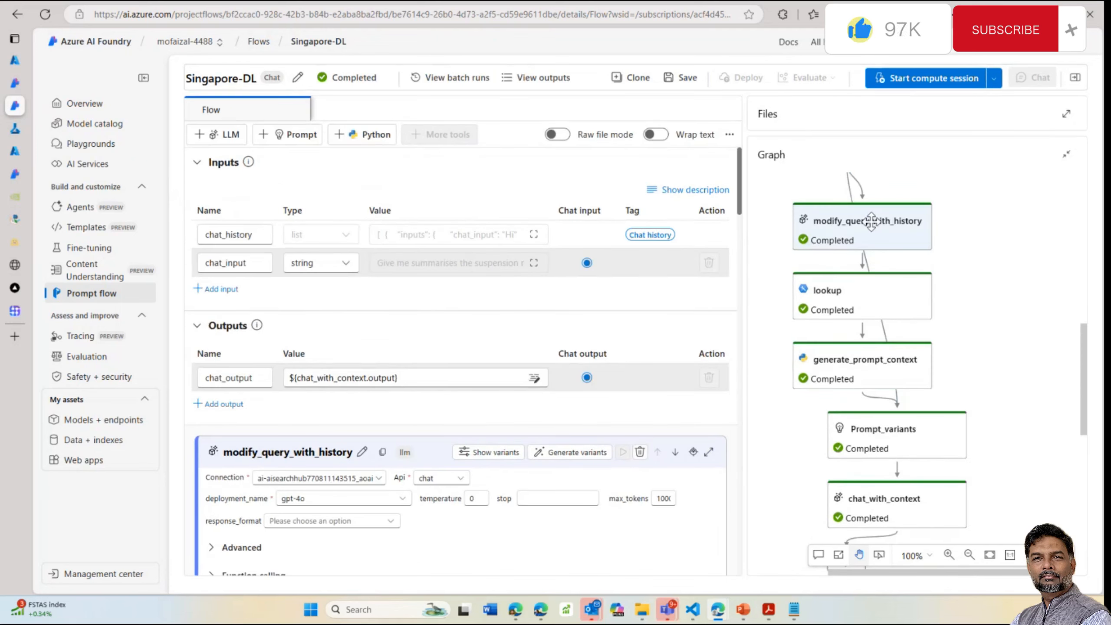
scroll(592, 316, down, 1)
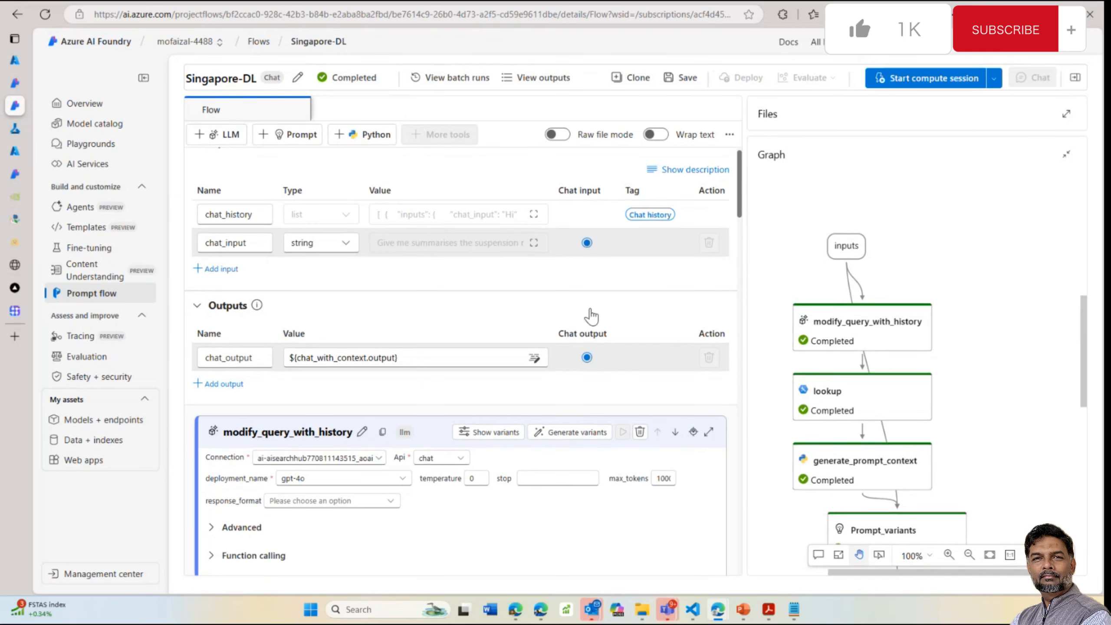
click(967, 79)
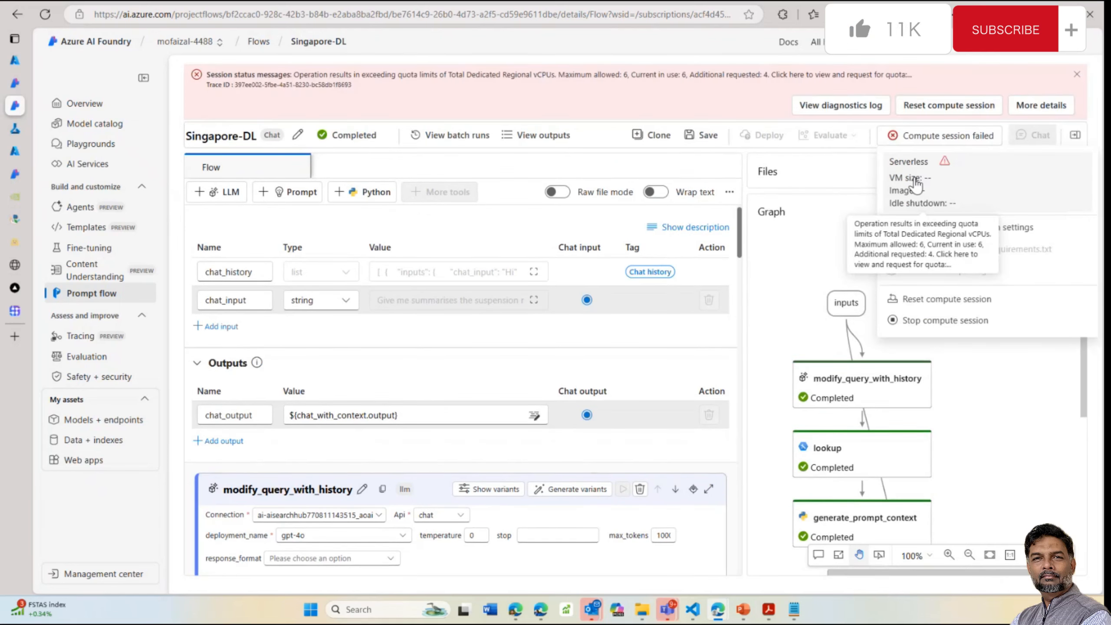
View the Standard flow and the first DL-flow from the flow list, closing the Prompt flow help along the way
click(257, 42)
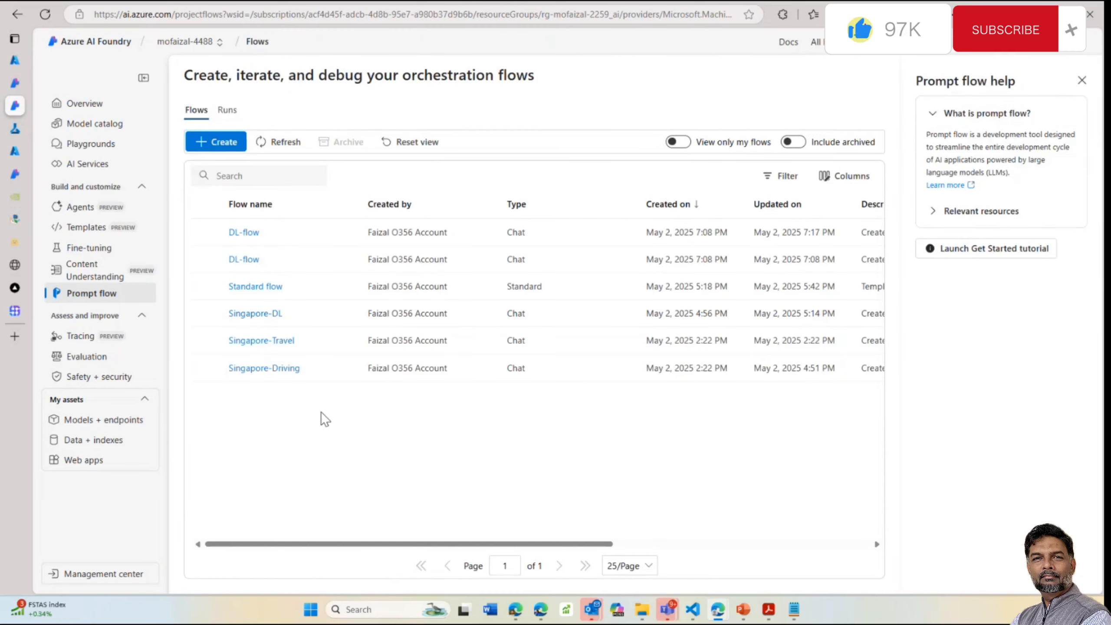
click(263, 290)
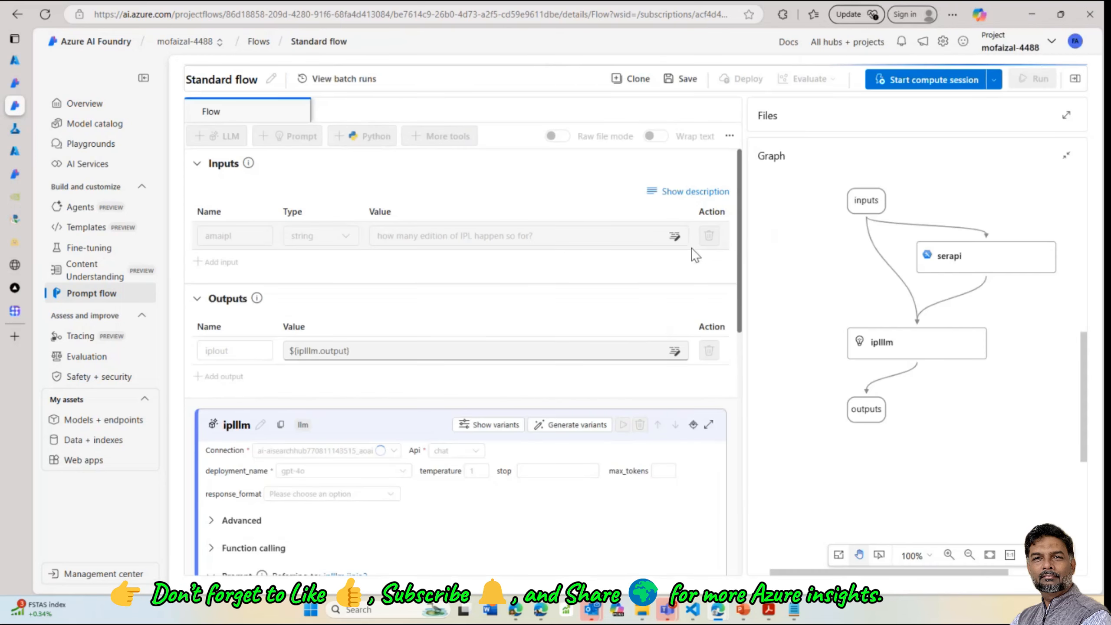
double_click(262, 46)
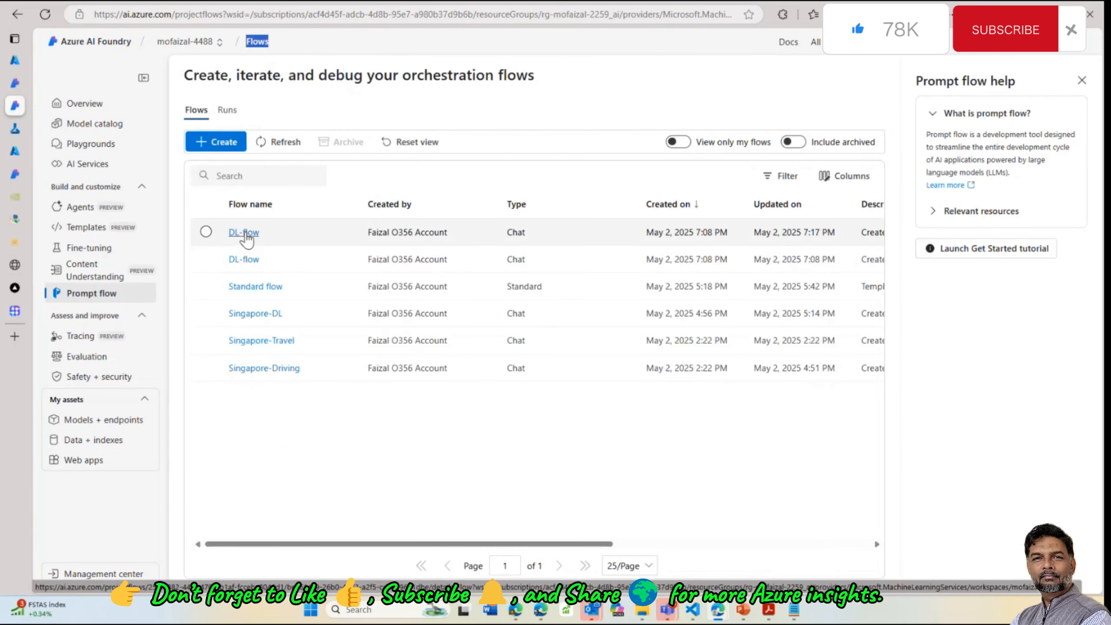
click(1084, 81)
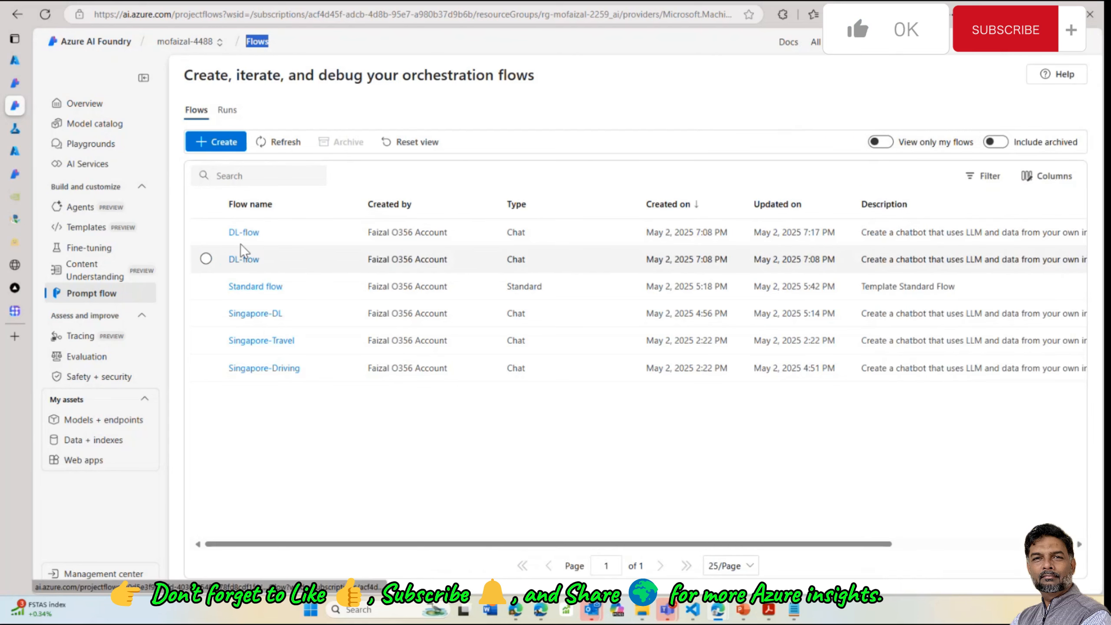
click(244, 232)
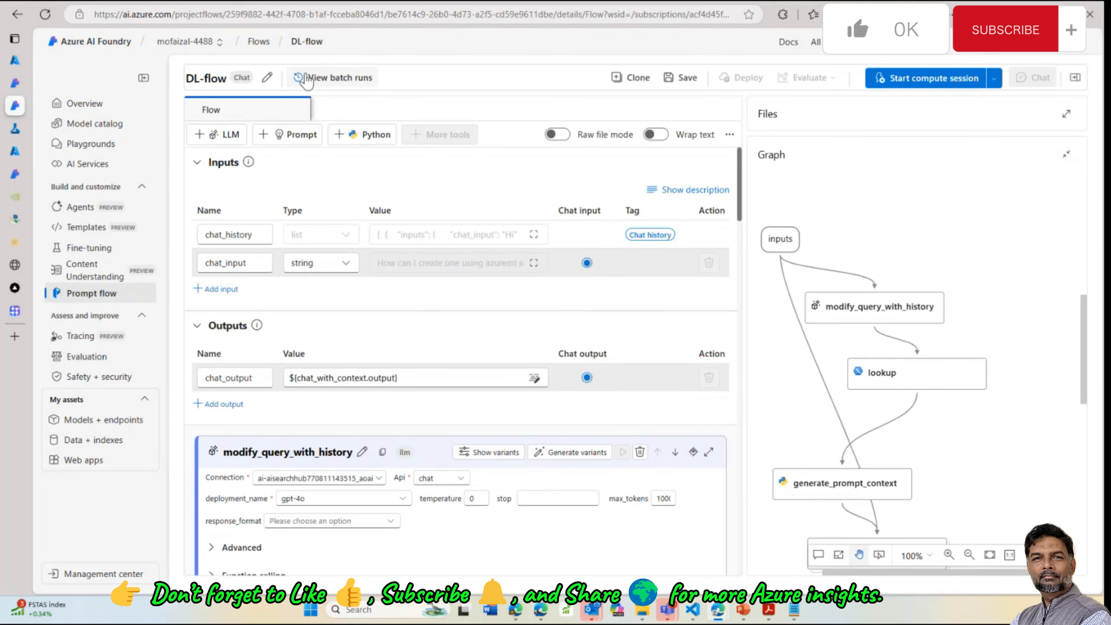
click(260, 45)
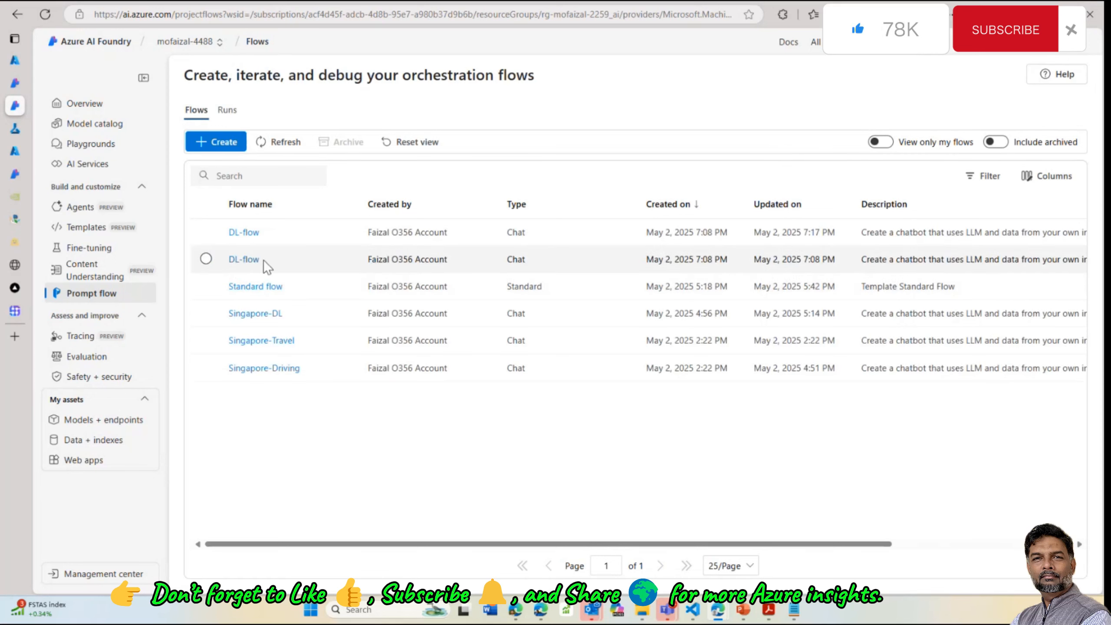
Open the second DL-flow in the list and try to start and reset its compute session
click(241, 262)
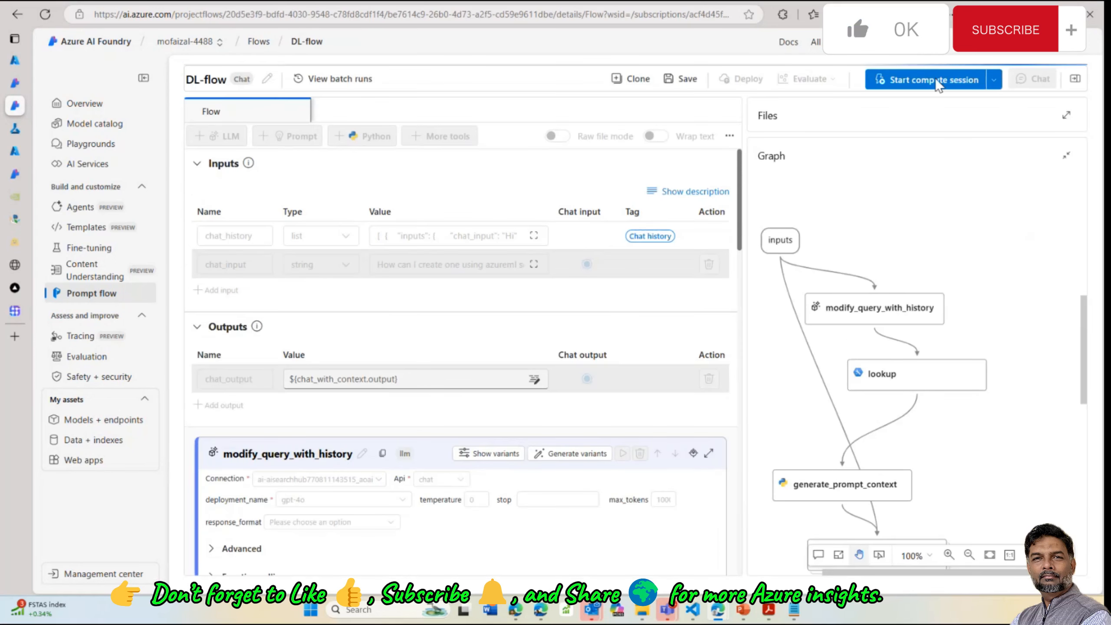
click(935, 79)
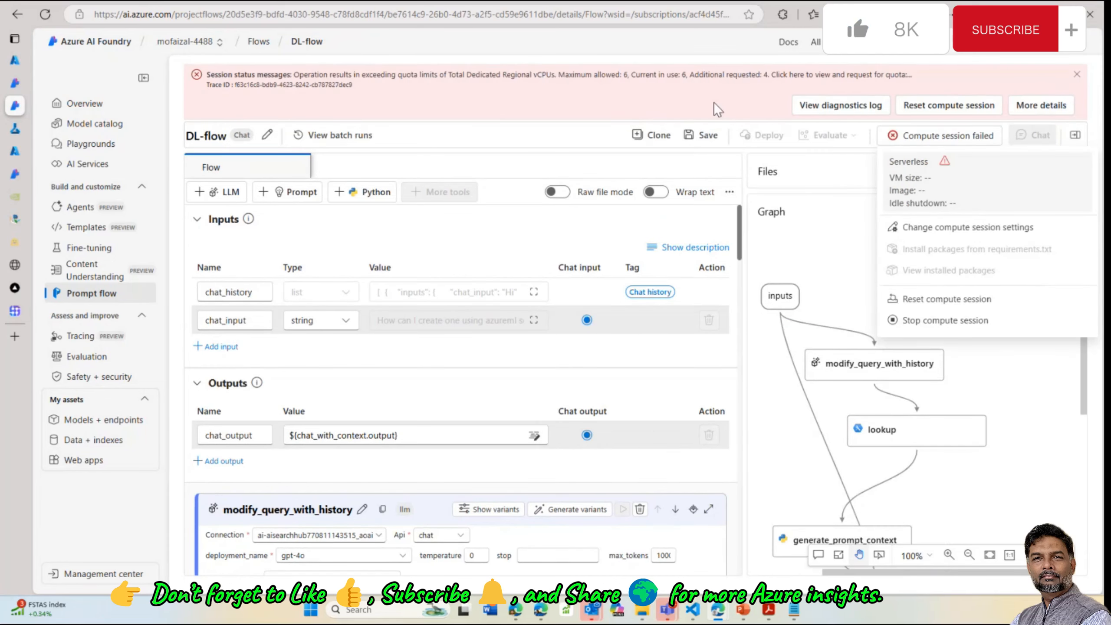
click(943, 106)
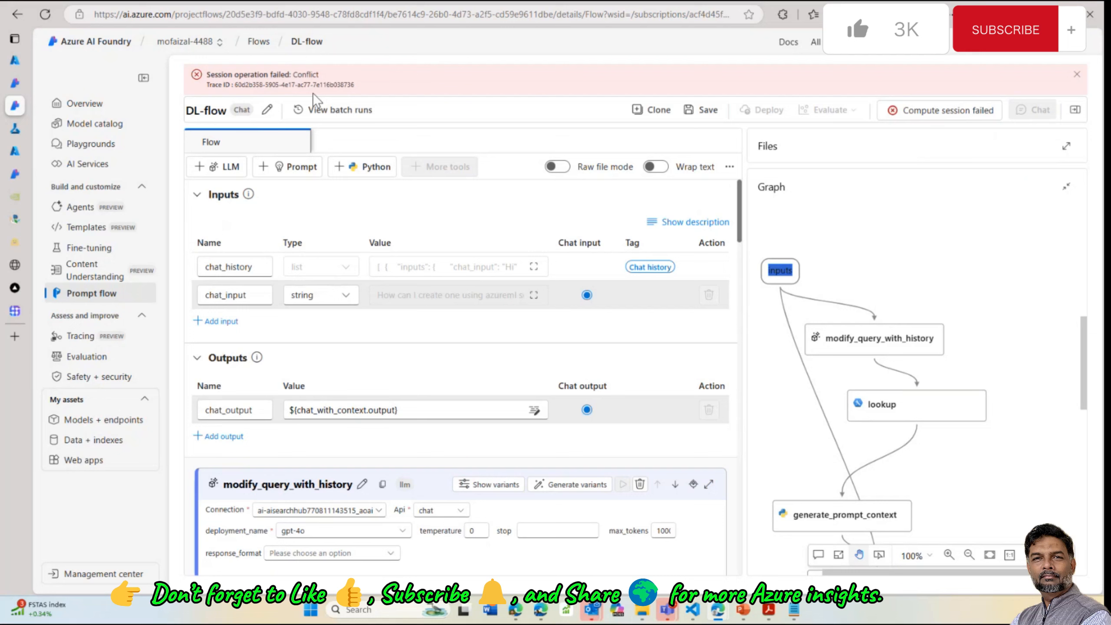
click(927, 110)
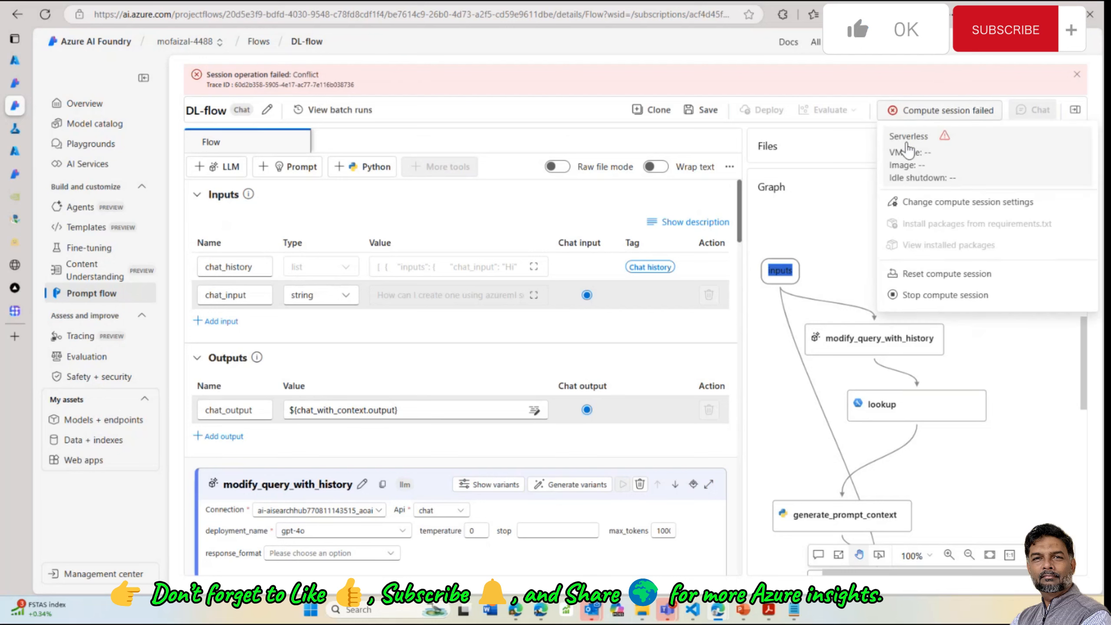
click(923, 112)
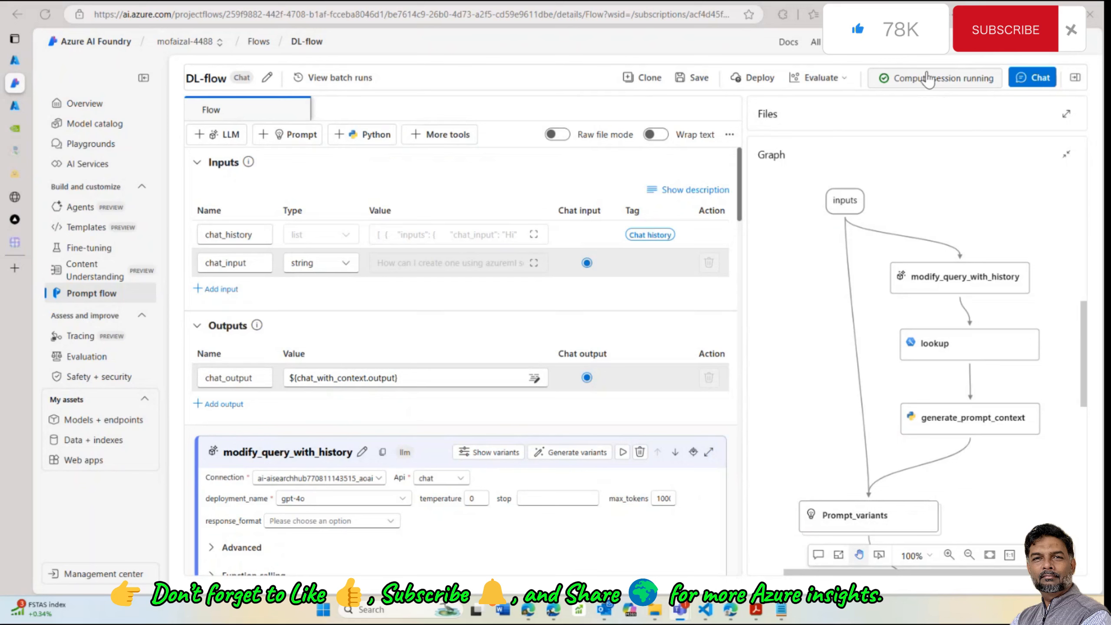
Examine the graph, inputs, outputs and modify_query_with_history prompt of the DL-flow whose compute session is running
scroll(918, 223, up, 2)
scroll(1074, 297, down, 1)
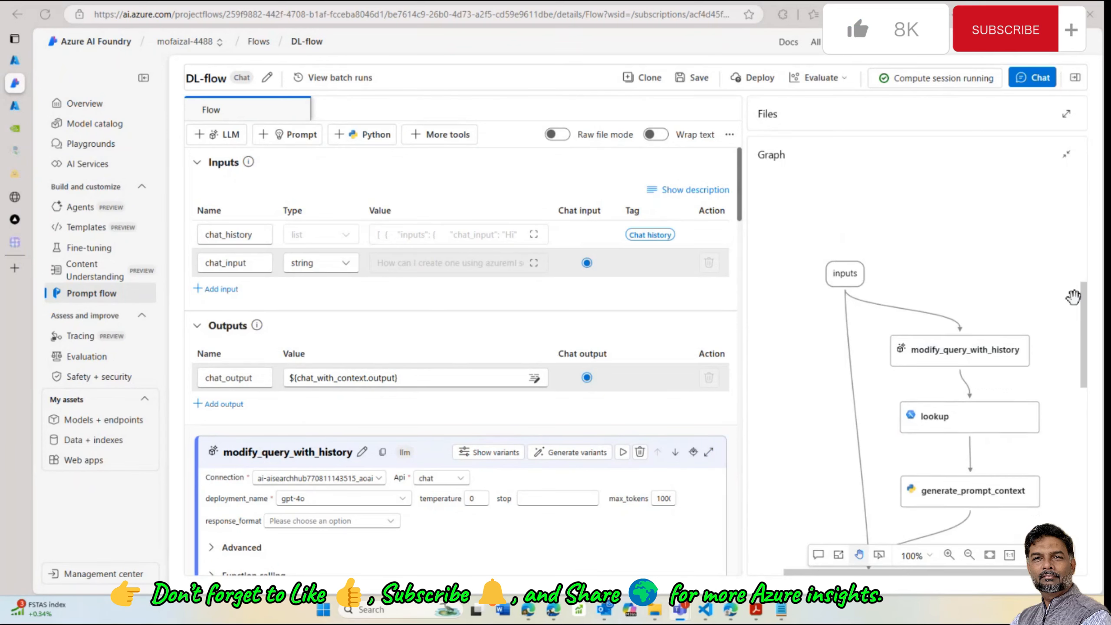
drag(1074, 297, 1042, 333)
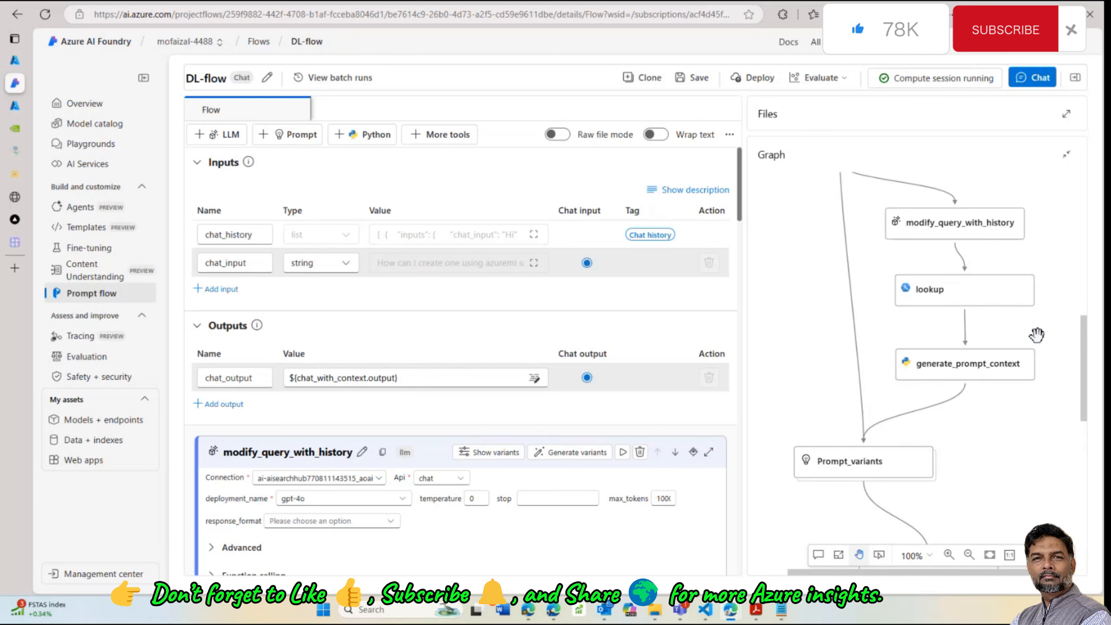
scroll(749, 209, up, 1)
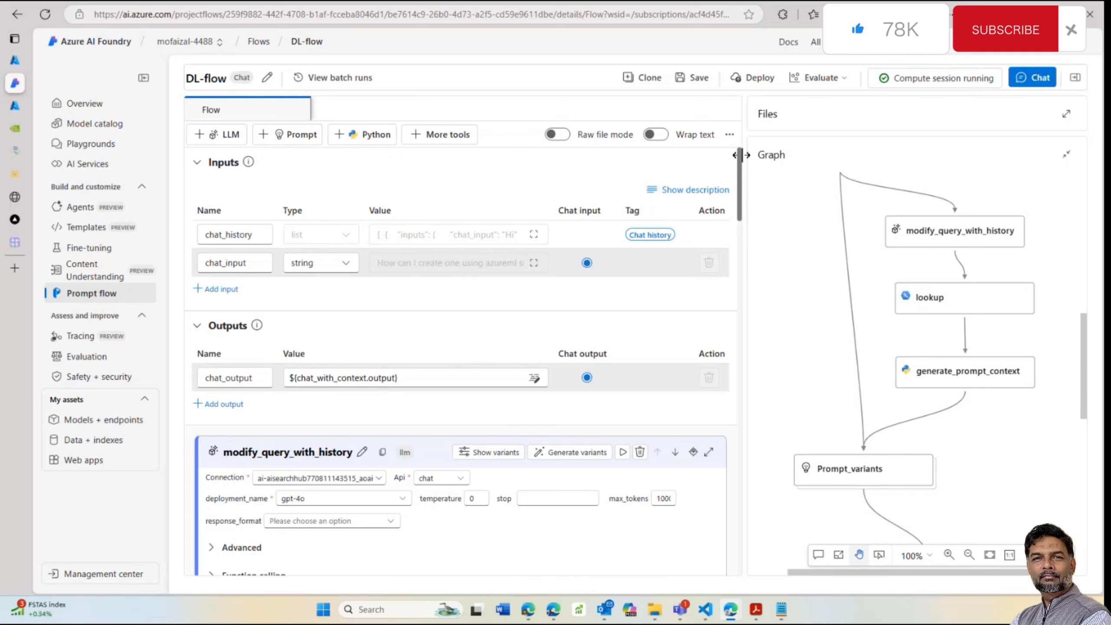
scroll(525, 313, down, 1)
scroll(462, 308, up, 1)
scroll(460, 308, down, 2)
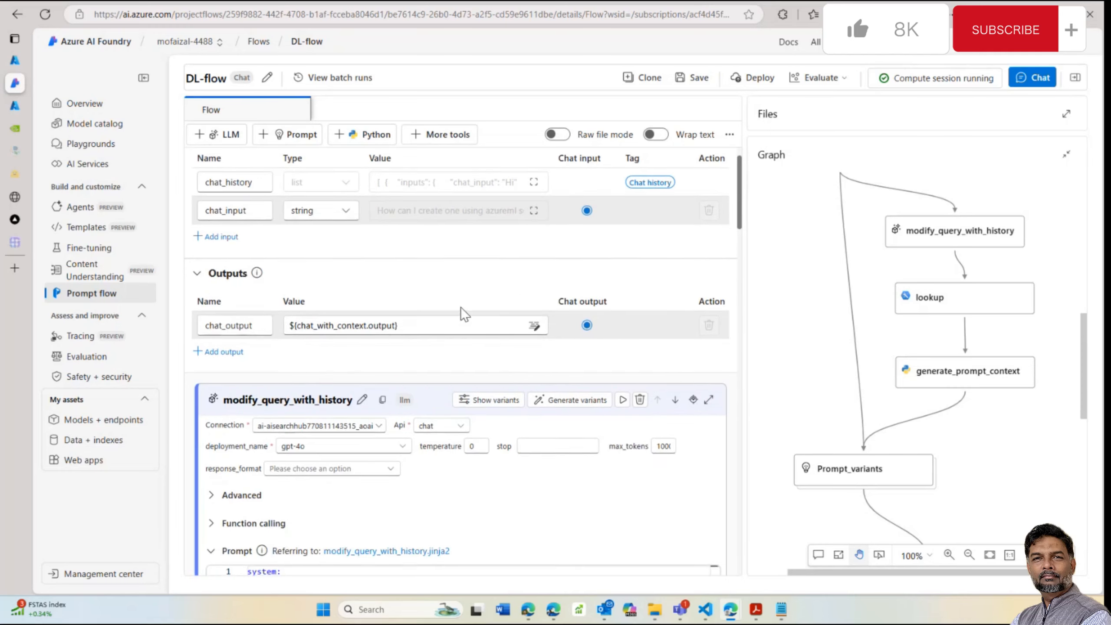
scroll(451, 325, down, 2)
scroll(455, 319, down, 3)
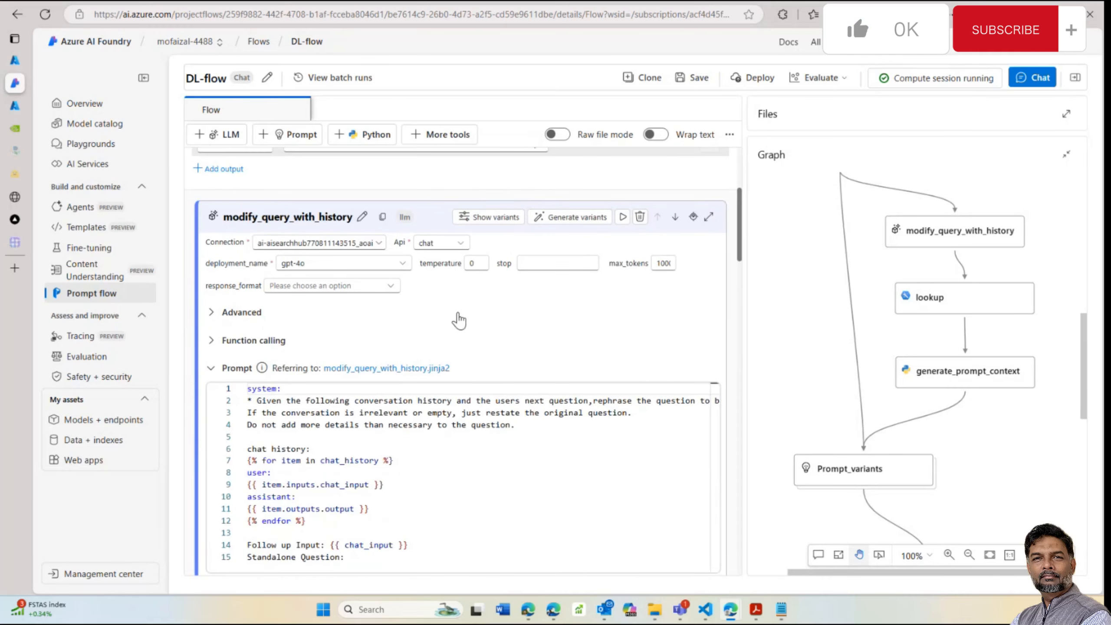
scroll(420, 287, down, 1)
scroll(427, 292, down, 2)
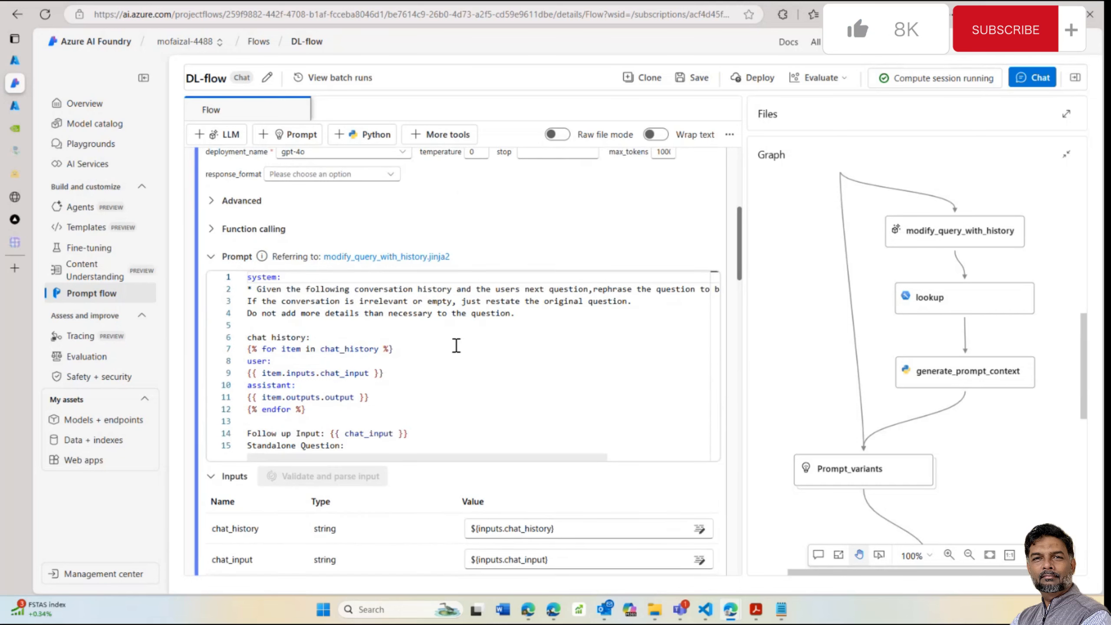
Generate the lookup node's mlindex_content with index type Registered Index and asset amiable-door-3t8rbw3b1x:1, and save it
scroll(486, 367, down, 4)
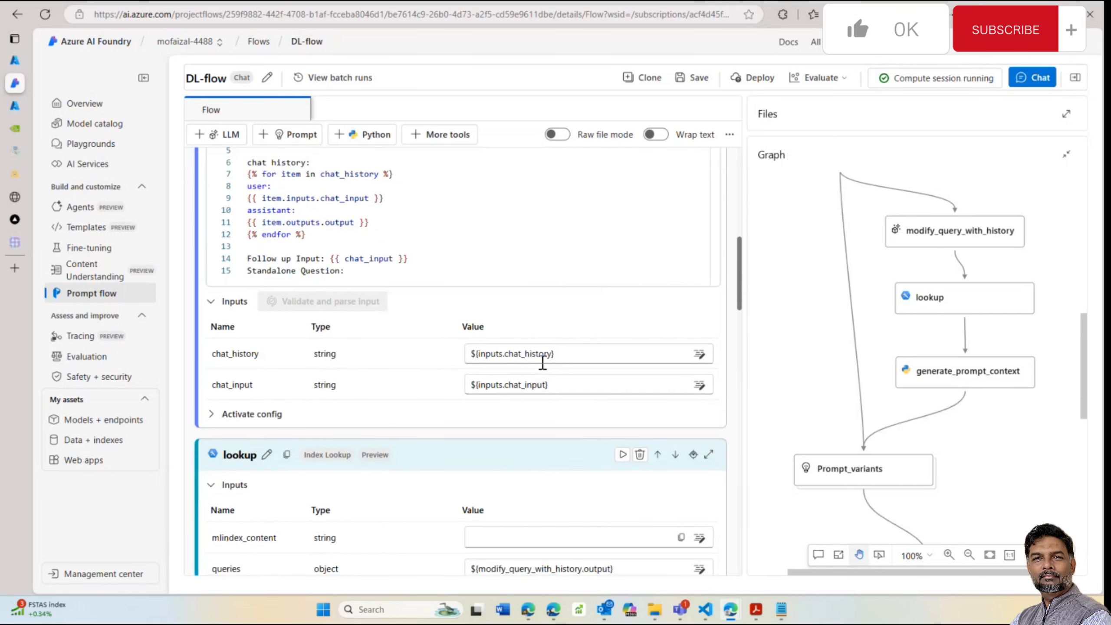
scroll(482, 416, down, 3)
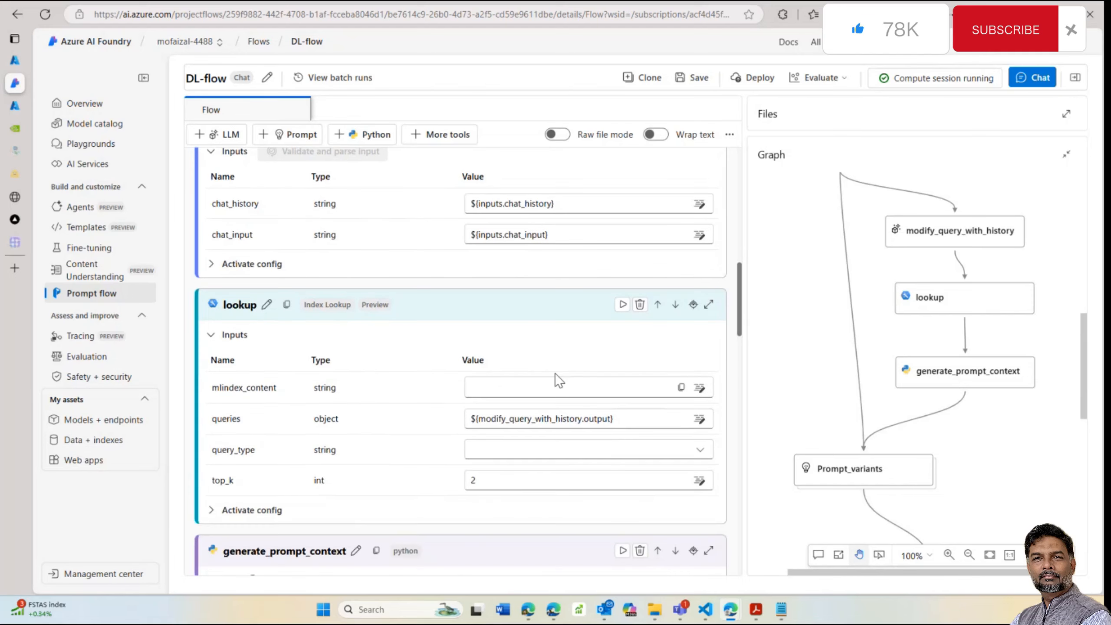
click(550, 389)
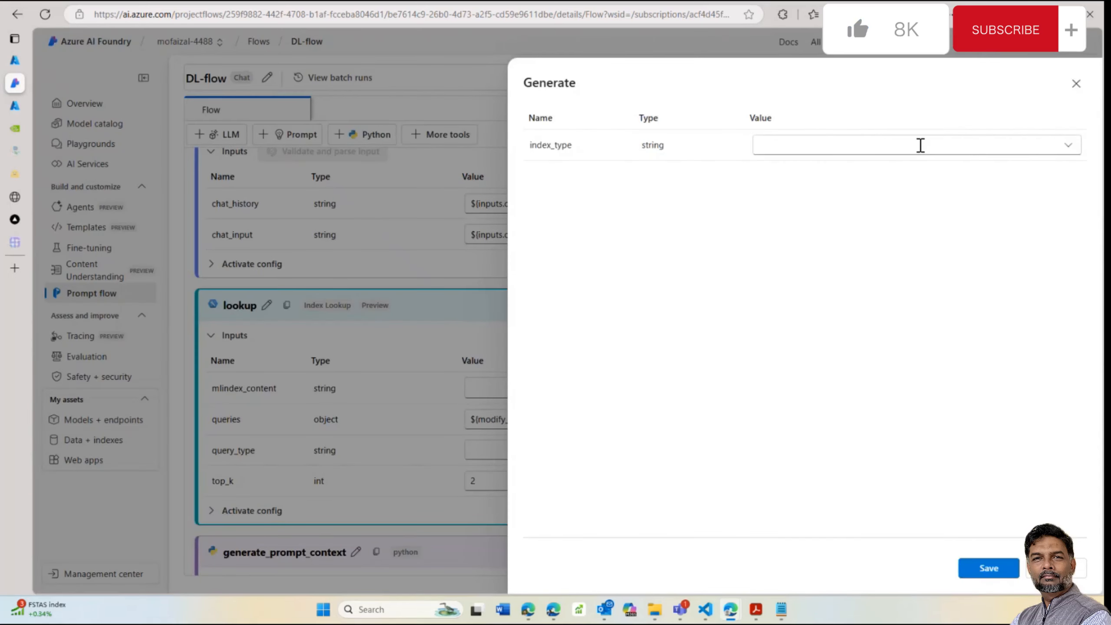
click(1063, 145)
click(1065, 147)
click(1066, 147)
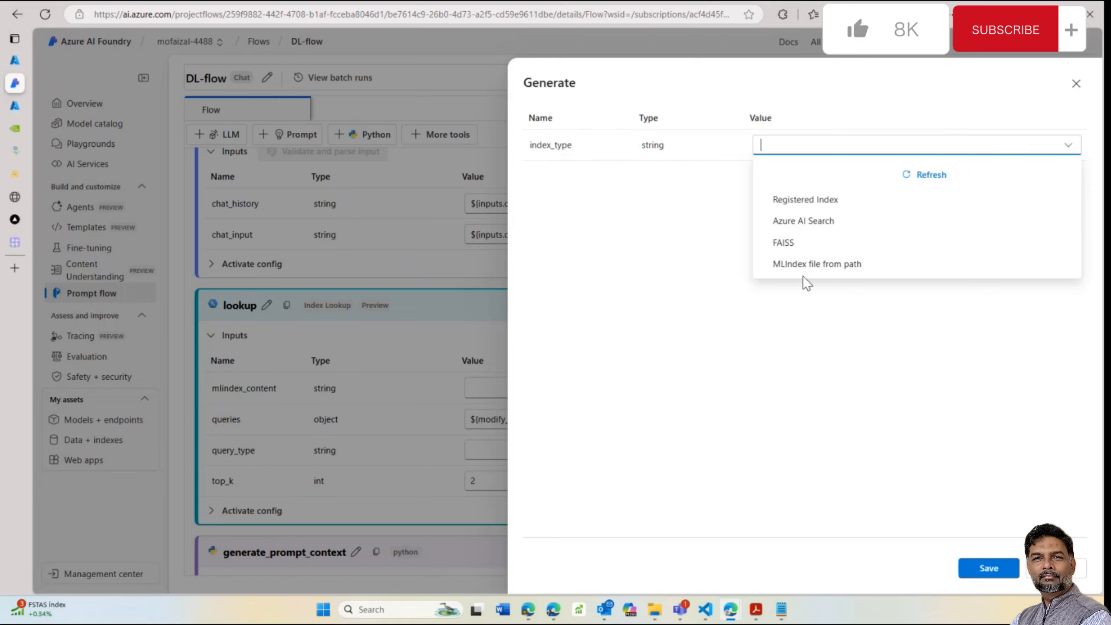
click(797, 202)
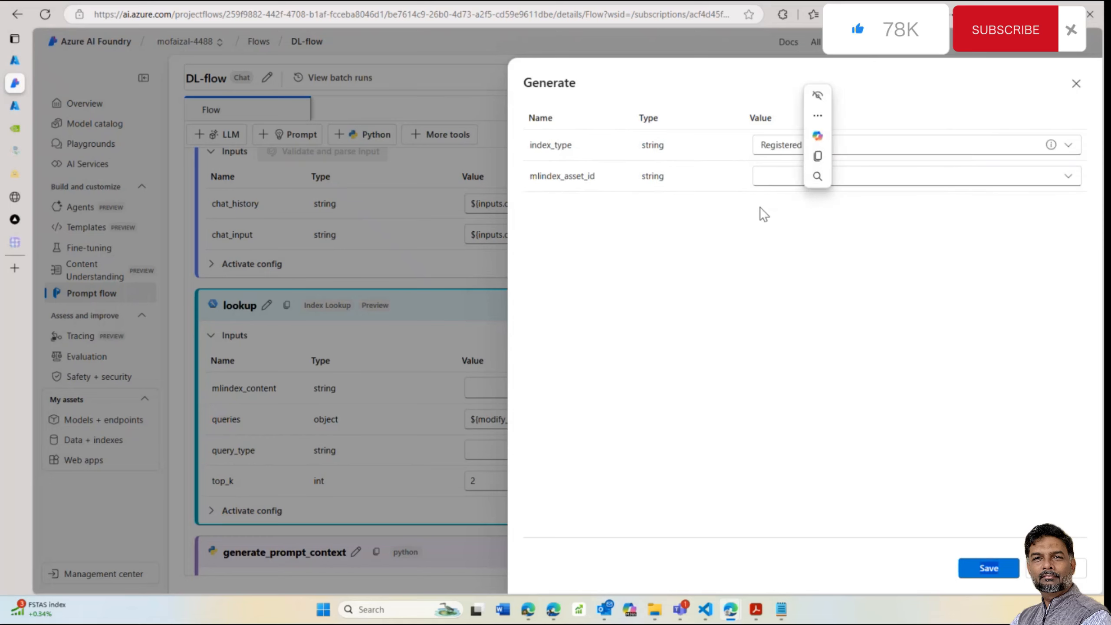
click(819, 171)
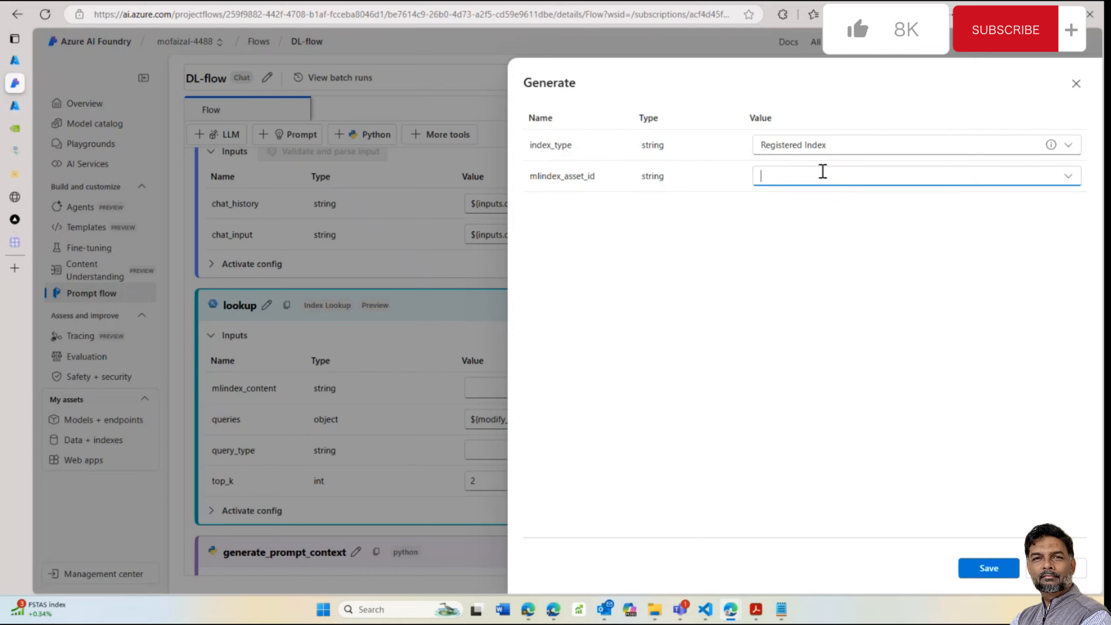
click(842, 169)
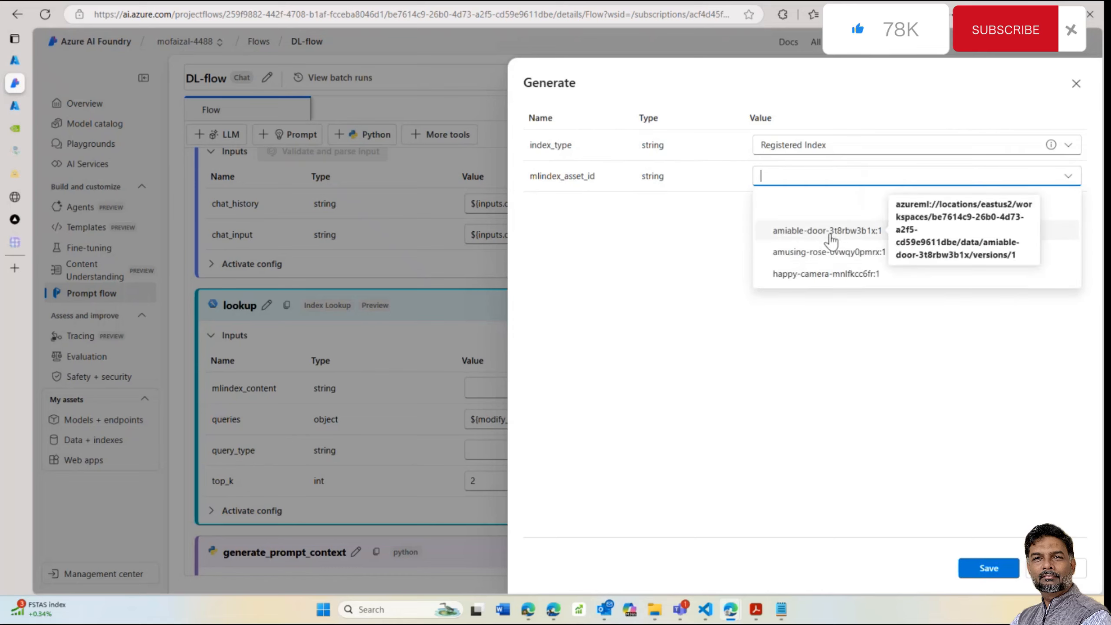
click(800, 236)
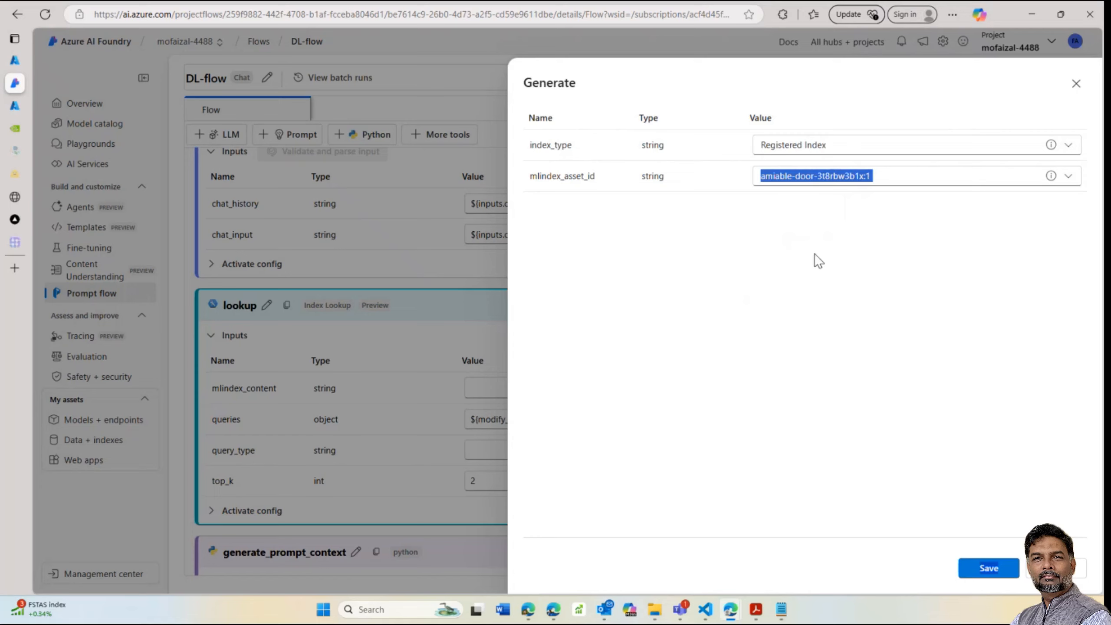
click(878, 219)
click(987, 569)
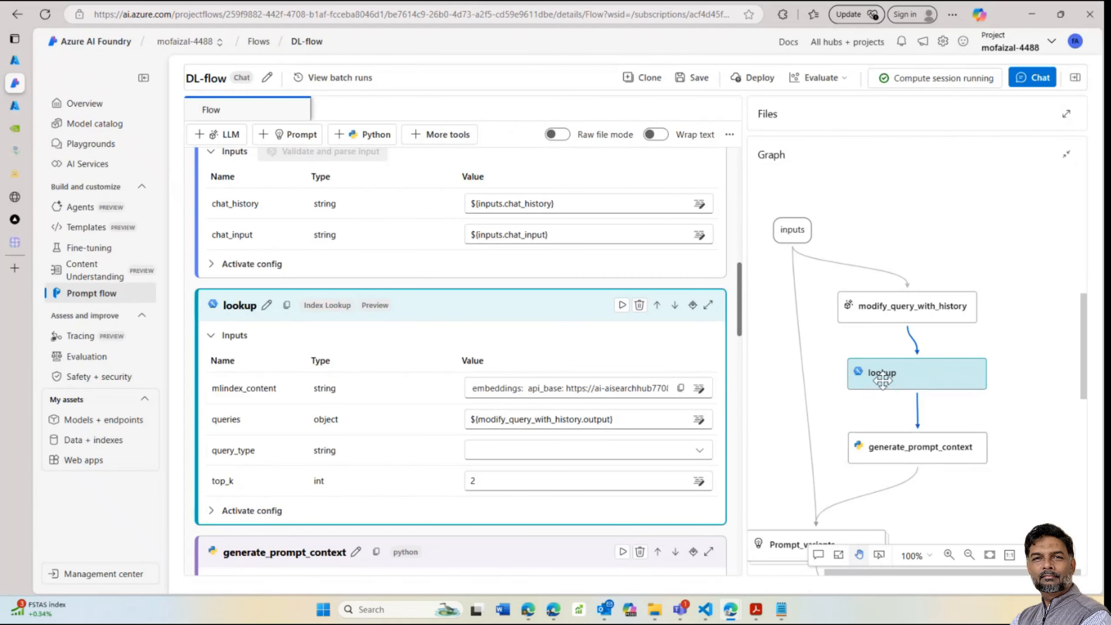
Set the lookup node's query_type to Hybrid (vector + keyword) and expand its activation configuration
scroll(801, 405, down, 1)
scroll(685, 372, down, 5)
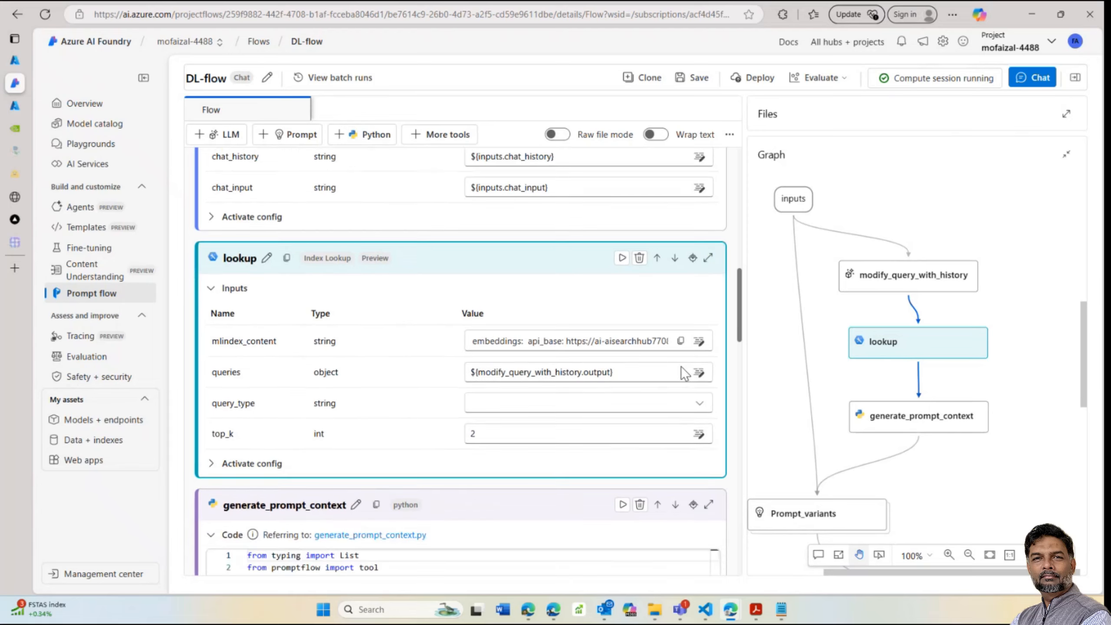
scroll(482, 254, up, 1)
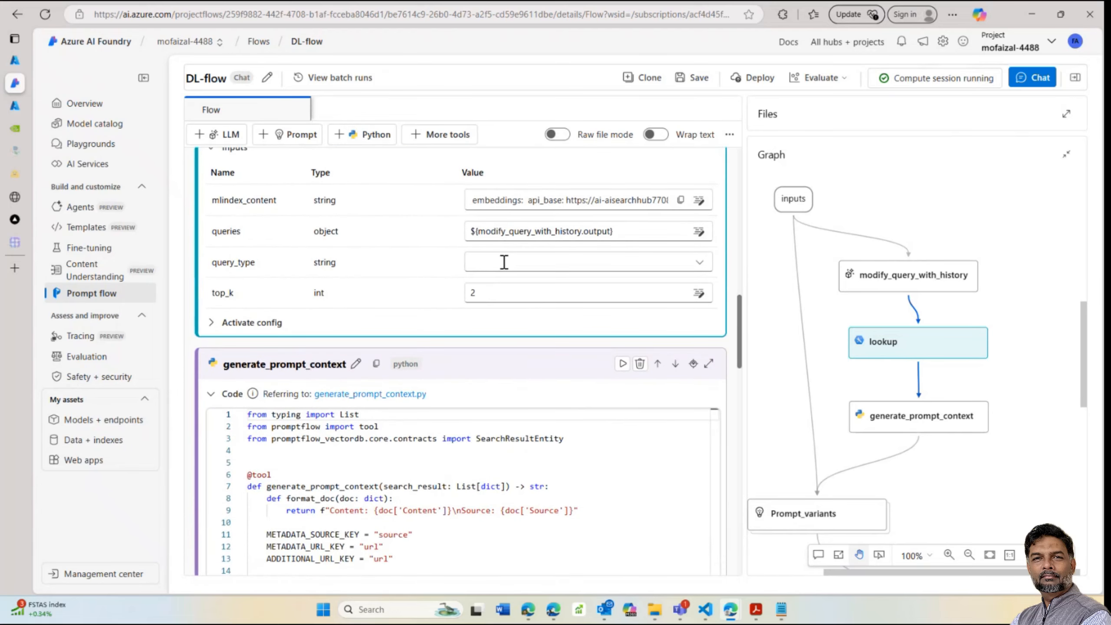
click(700, 265)
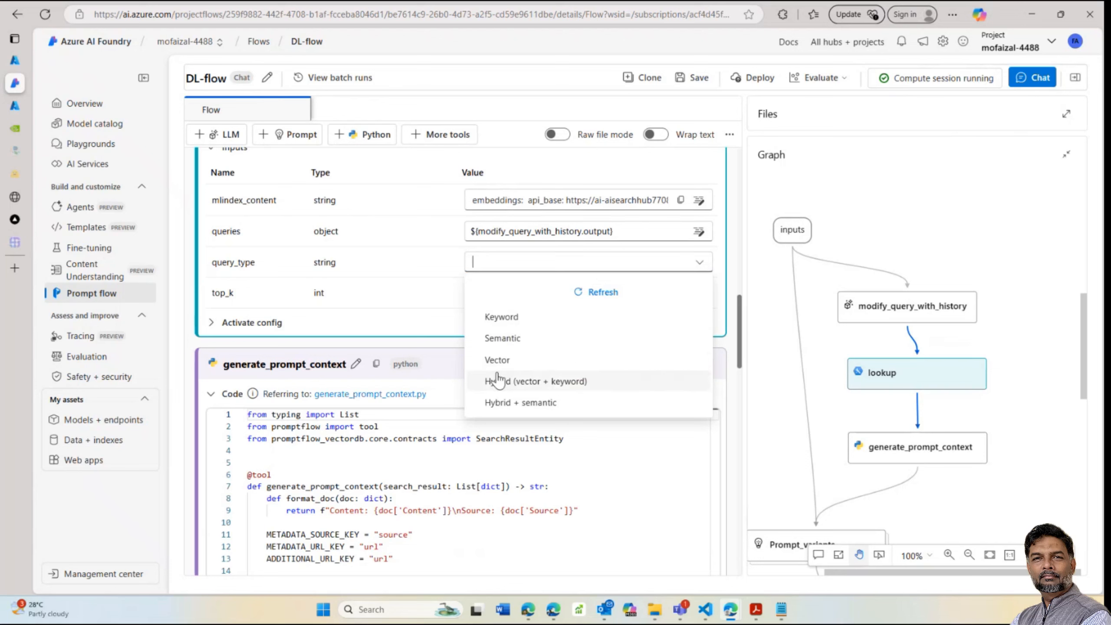
click(530, 382)
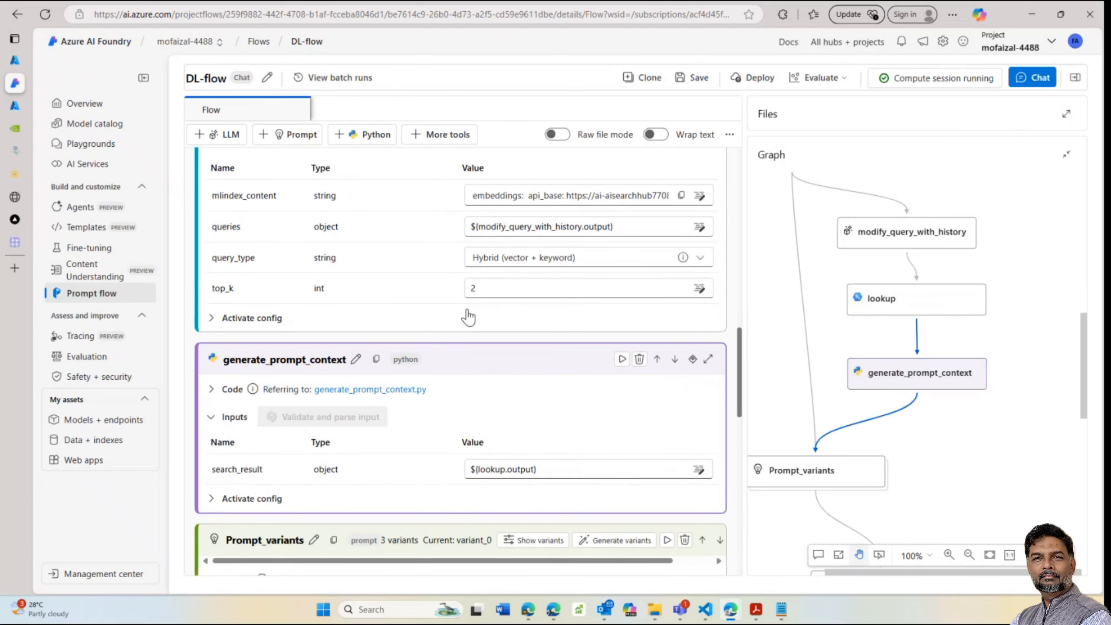
scroll(469, 316, down, 1)
click(285, 306)
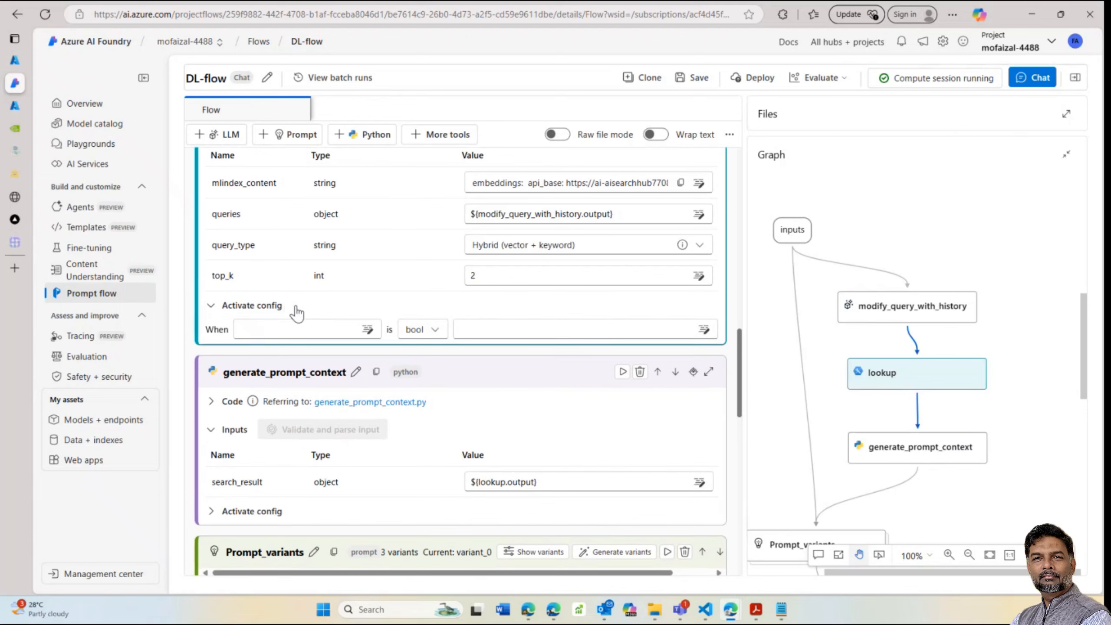
Examine the generate_prompt_context, Prompt_variants and chat_with_context nodes, including their inputs and how they connect in the graph
scroll(503, 308, down, 2)
scroll(476, 313, down, 3)
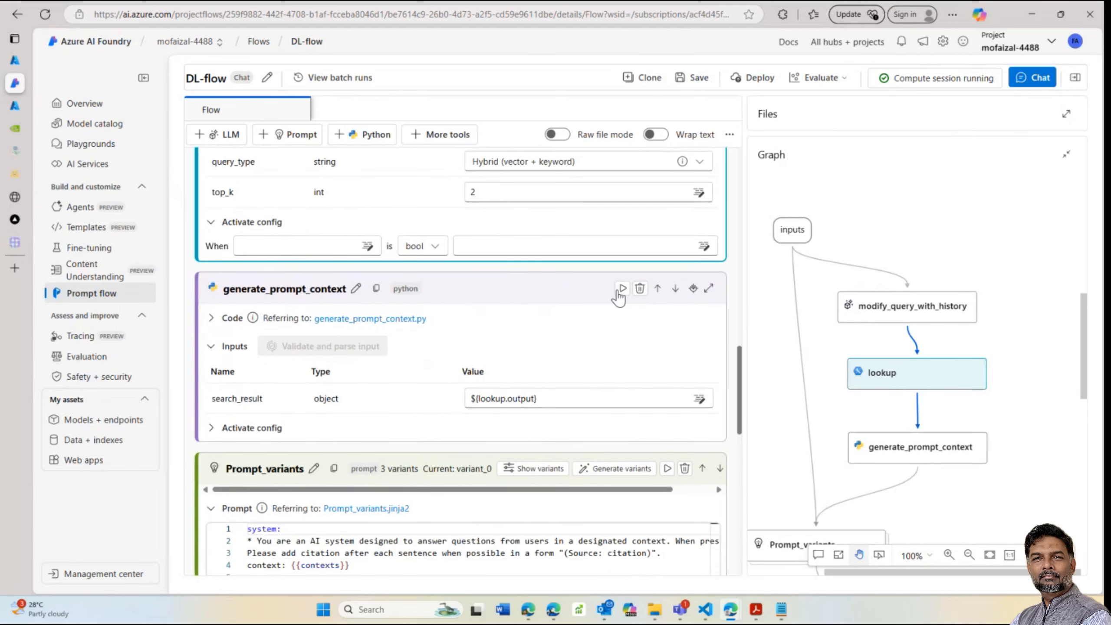
scroll(444, 363, down, 13)
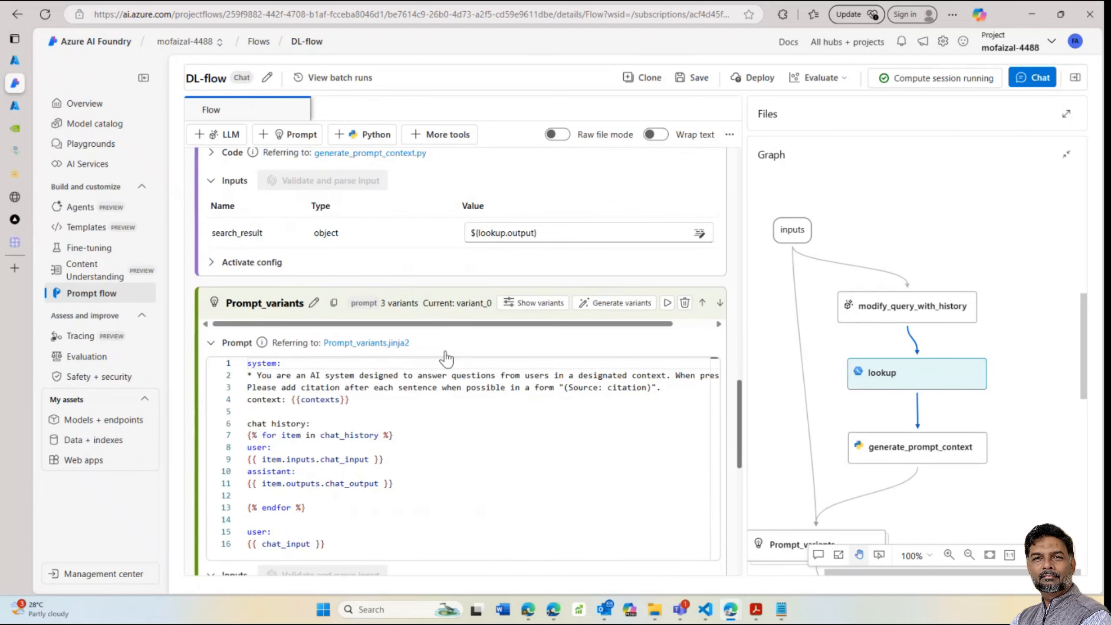
scroll(445, 363, down, 4)
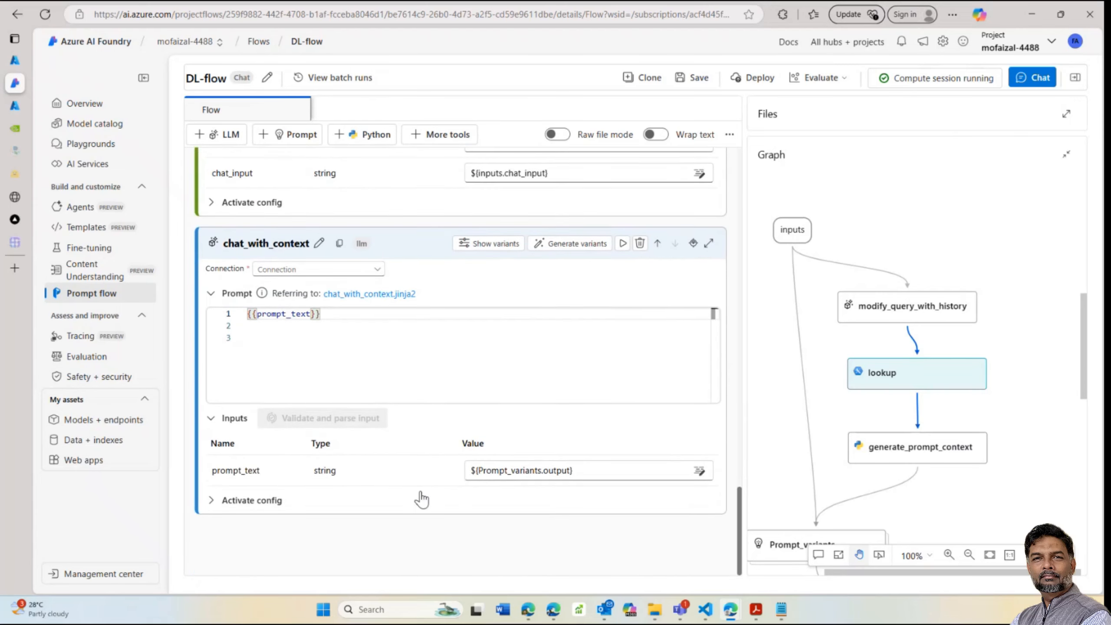
scroll(422, 497, up, 6)
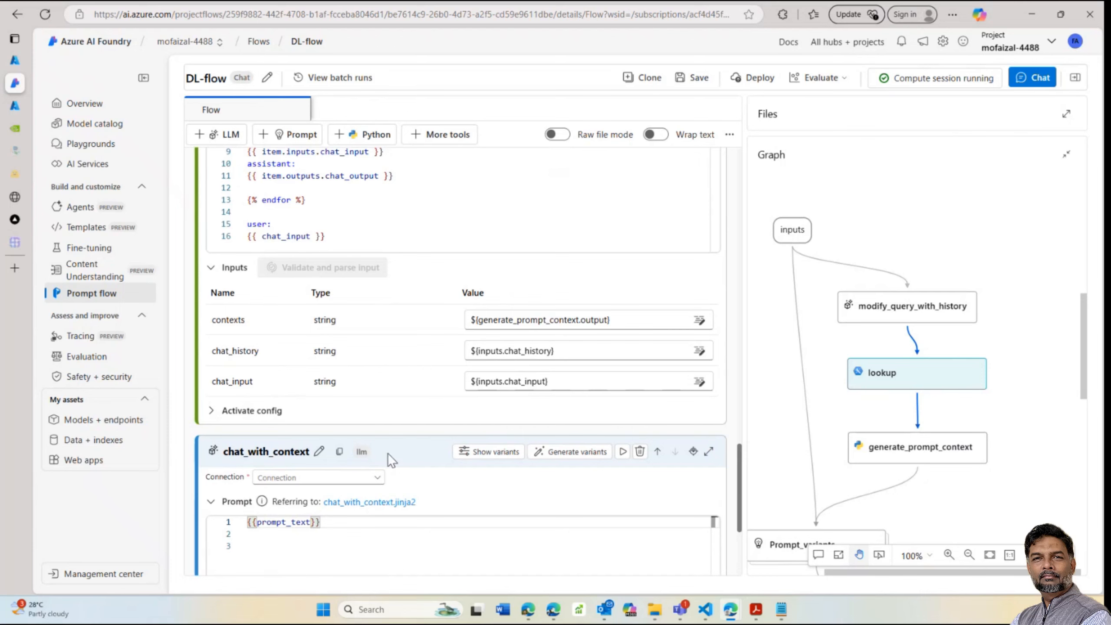
scroll(924, 389, down, 3)
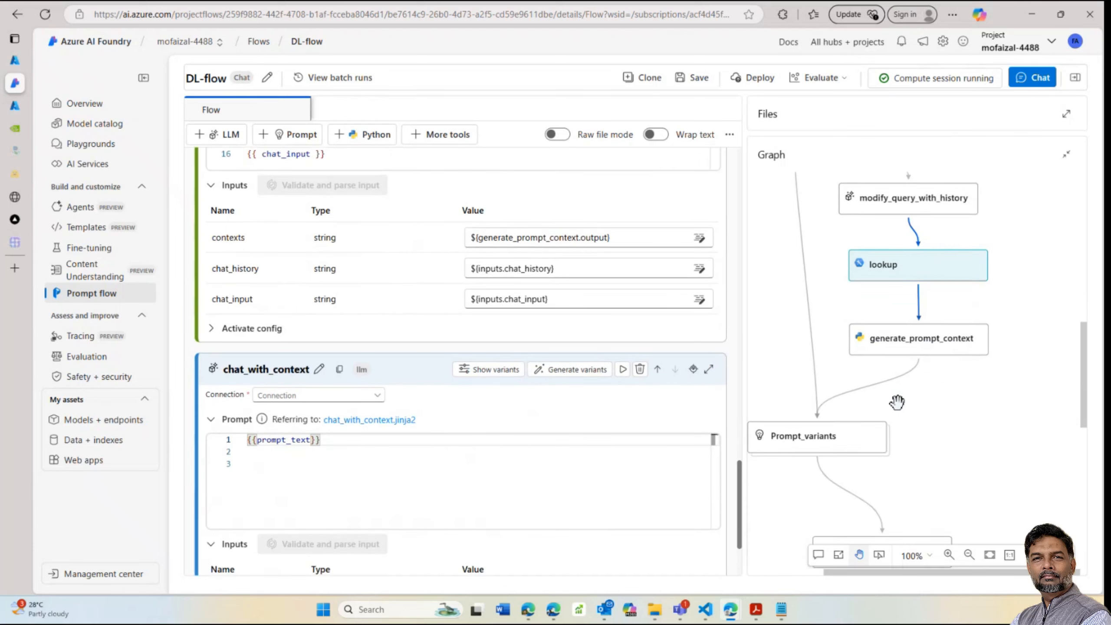
drag(827, 434, 911, 425)
scroll(911, 425, down, 2)
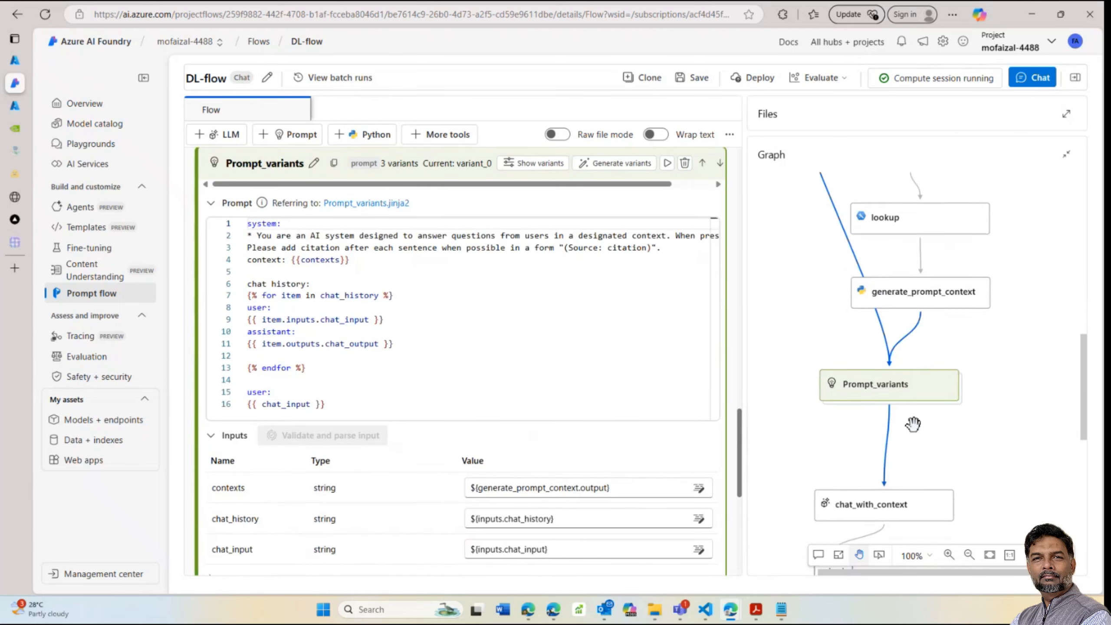
Show all variants of the Prompt_variants node and compare the system prompts of variant_0, variant_1 and variant_2
click(863, 378)
scroll(519, 321, up, 2)
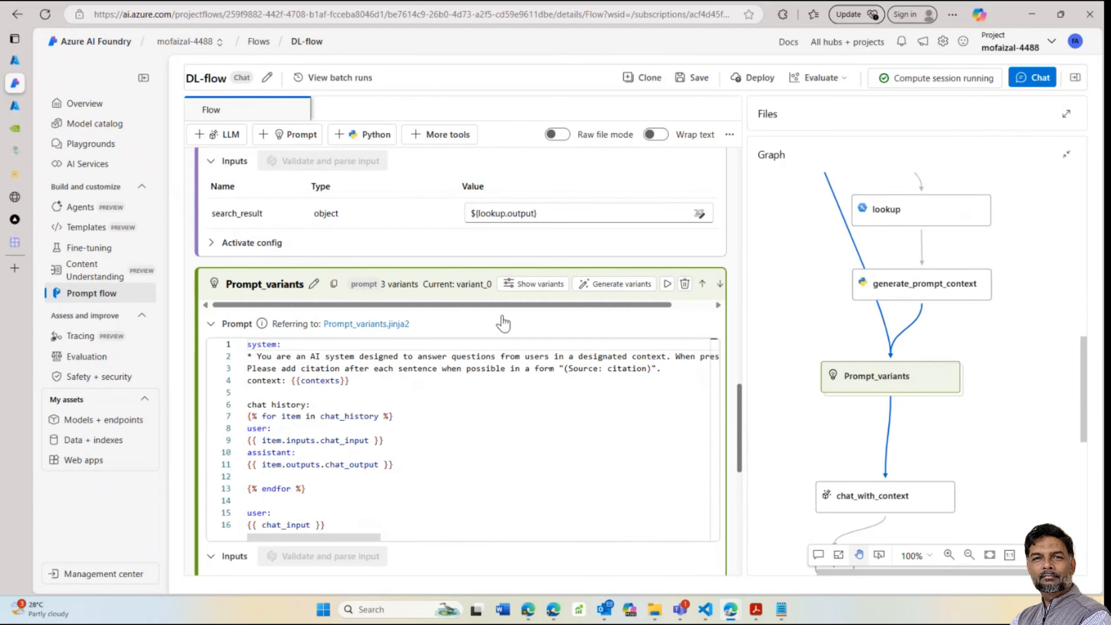
click(524, 285)
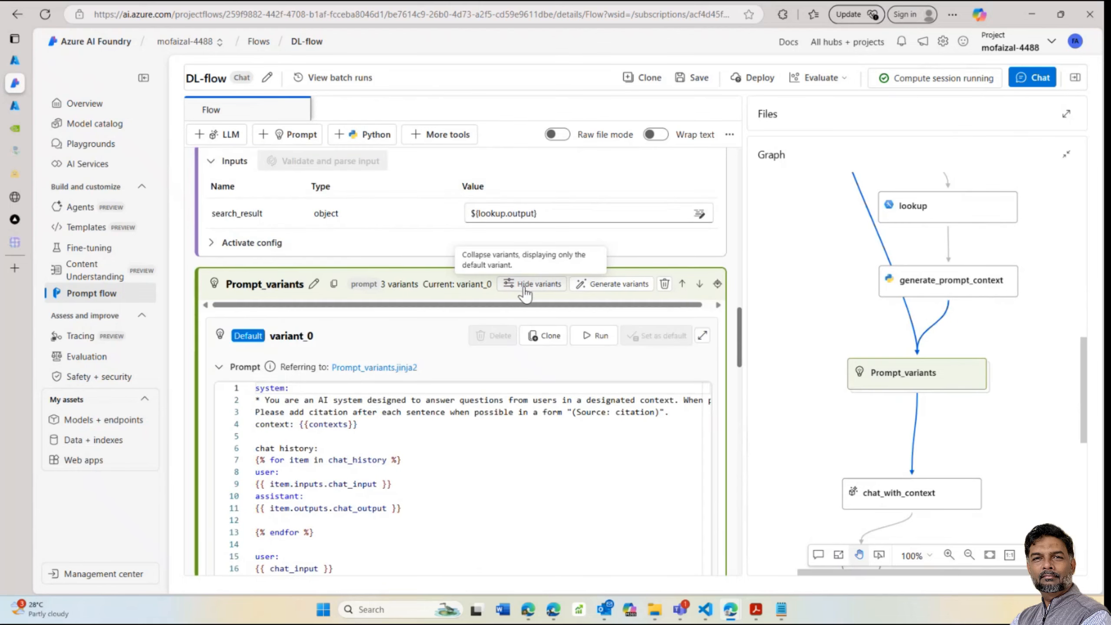
scroll(434, 341, down, 3)
scroll(424, 325, down, 2)
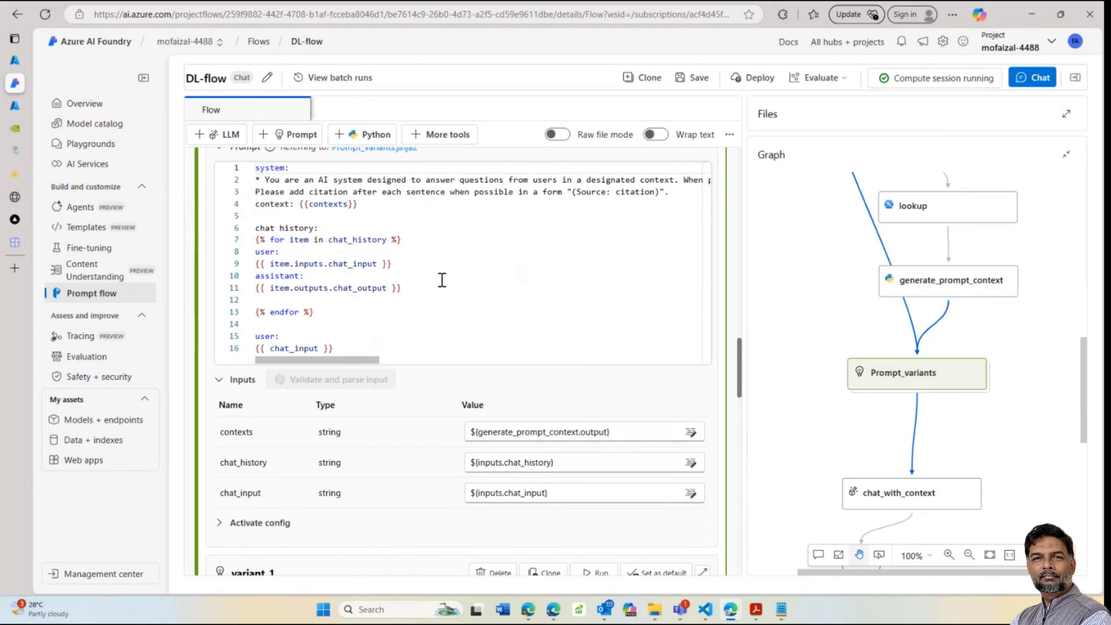
scroll(476, 239, up, 1)
scroll(489, 256, right, 2)
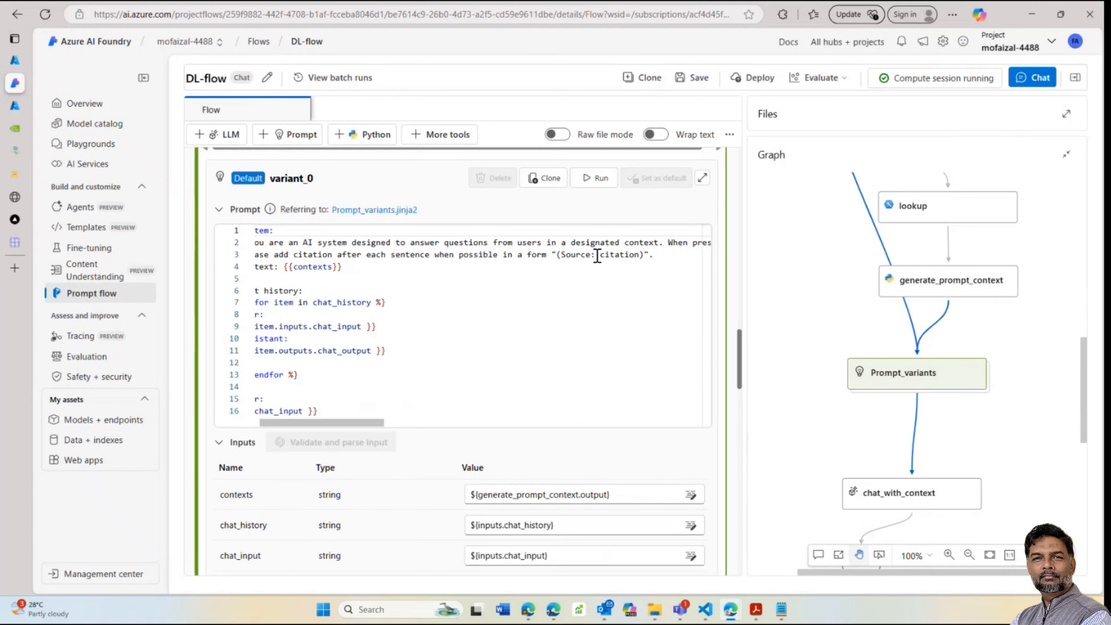
scroll(591, 261, left, 2)
scroll(445, 263, down, 3)
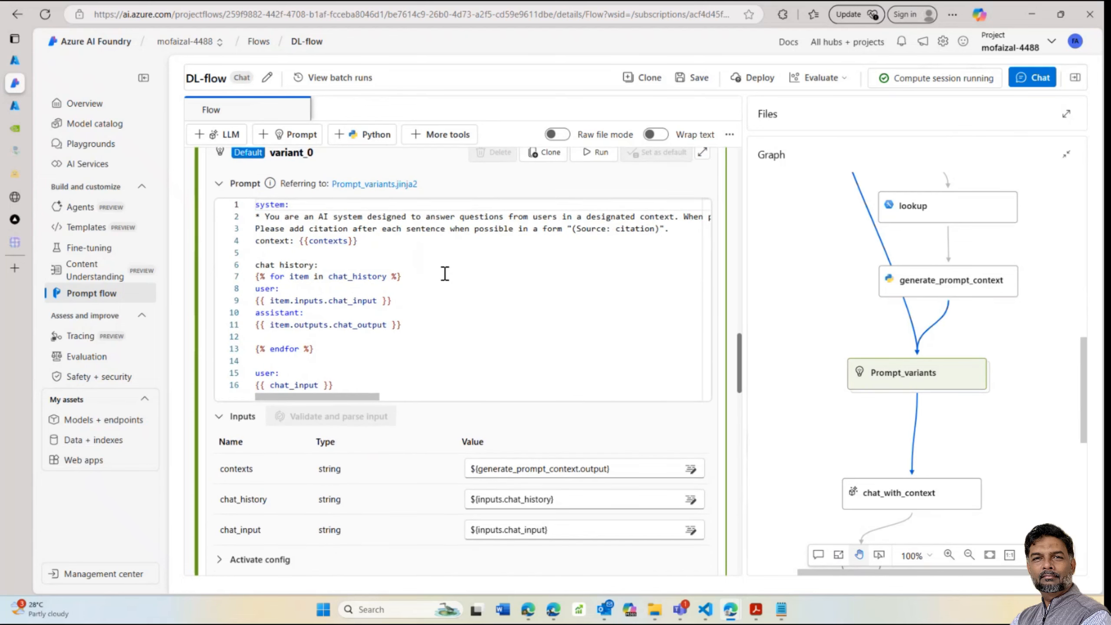
scroll(539, 394, down, 5)
scroll(615, 305, right, 3)
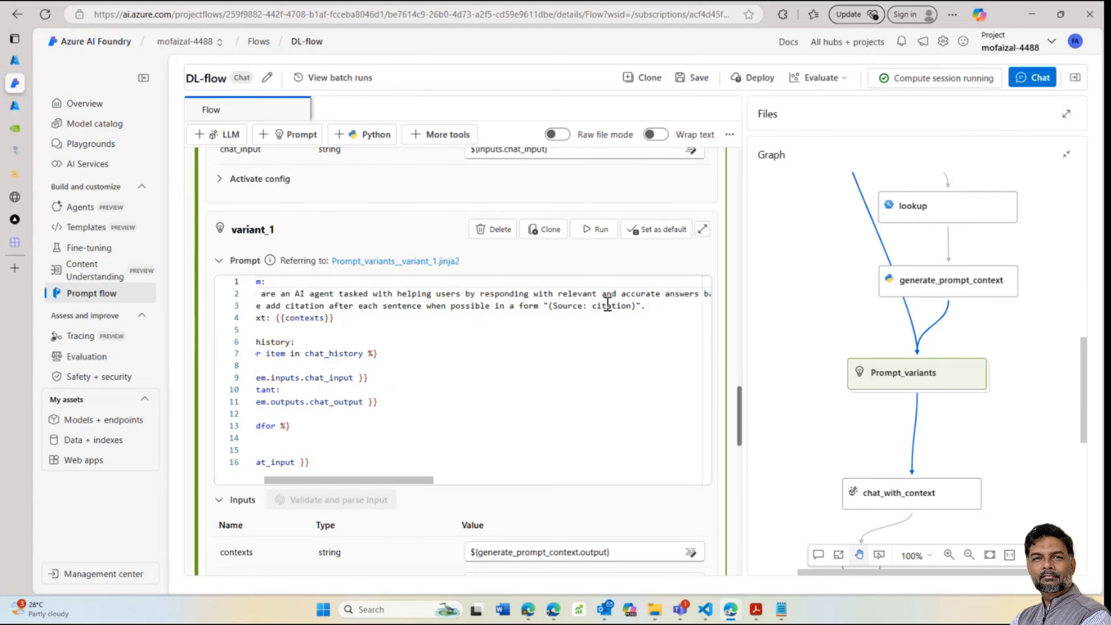
scroll(629, 302, right, 2)
click(630, 306)
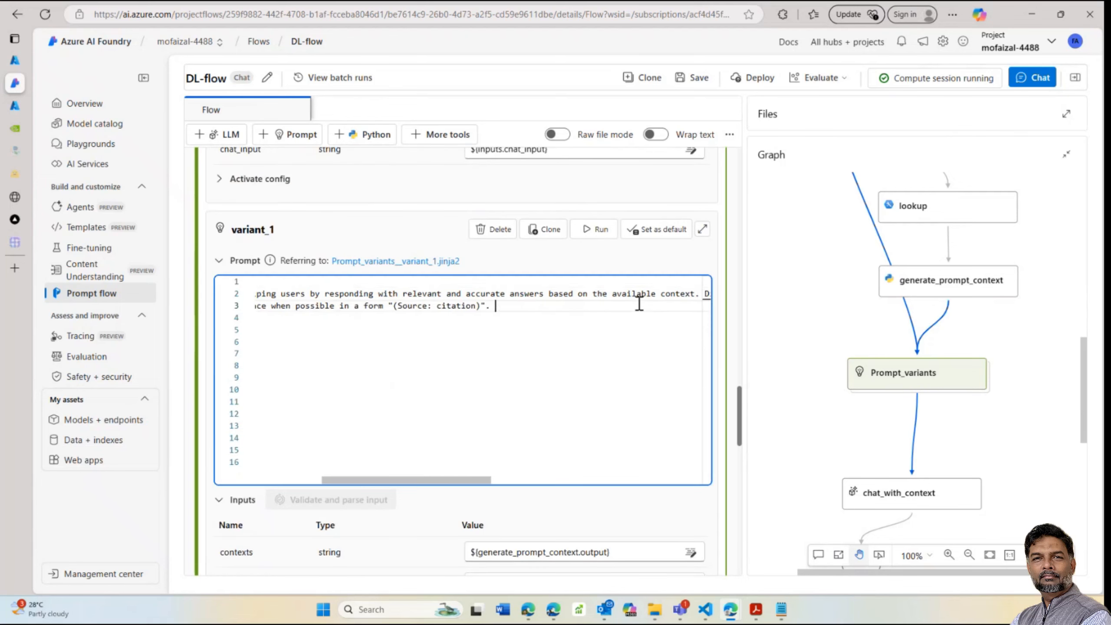
scroll(630, 307, right, 2)
scroll(569, 312, left, 4)
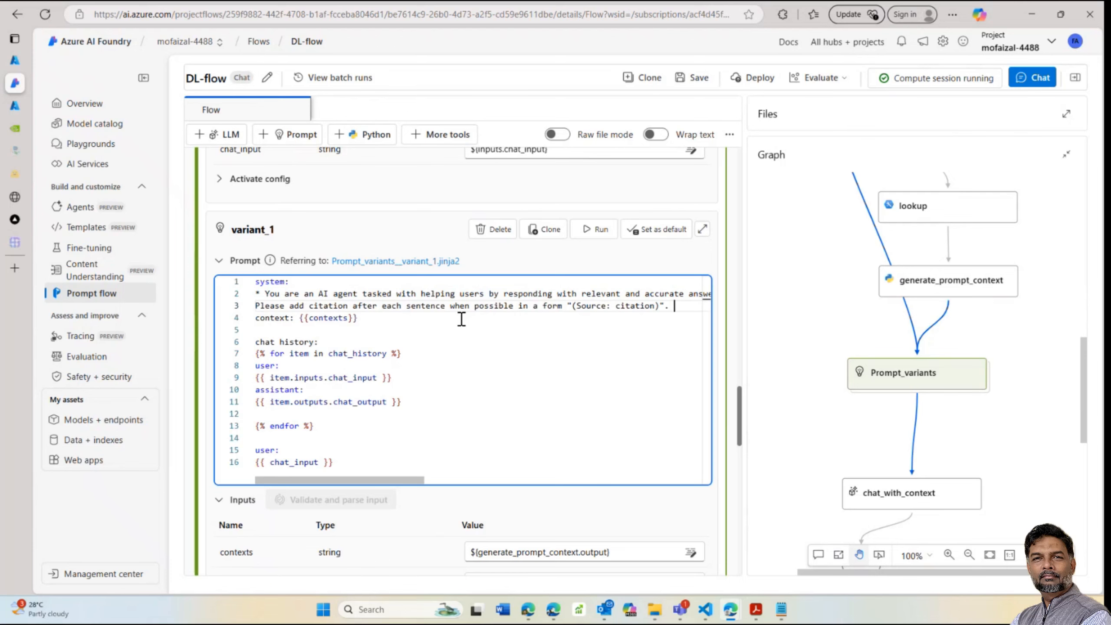
scroll(461, 320, down, 10)
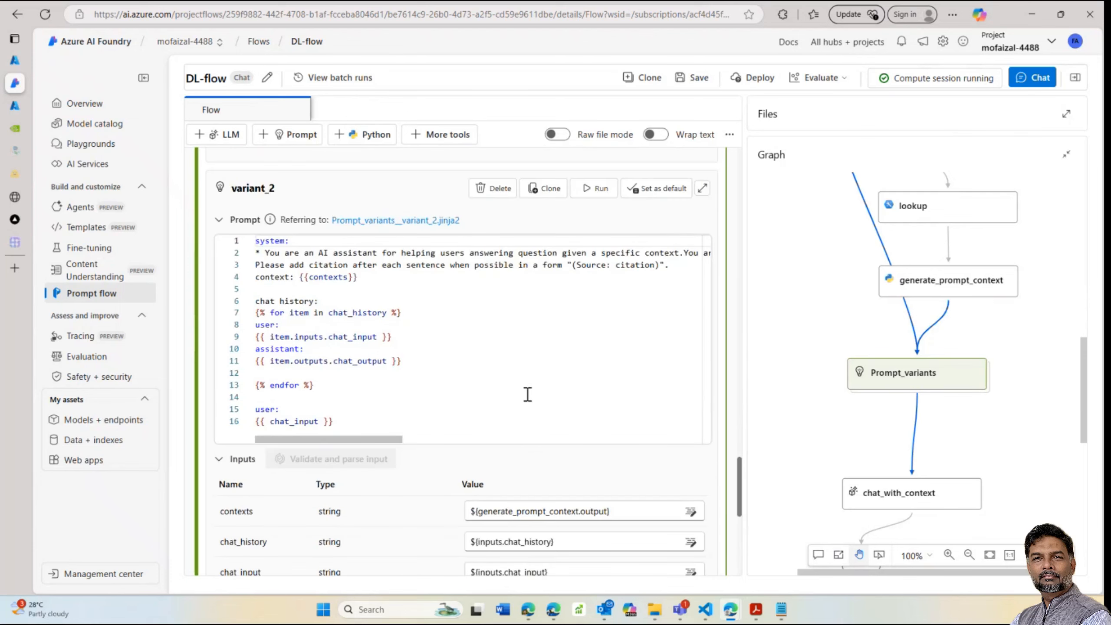
Delete variant_2 and variant_1 from the Prompt_variants node, confirming each deletion
scroll(527, 393, up, 3)
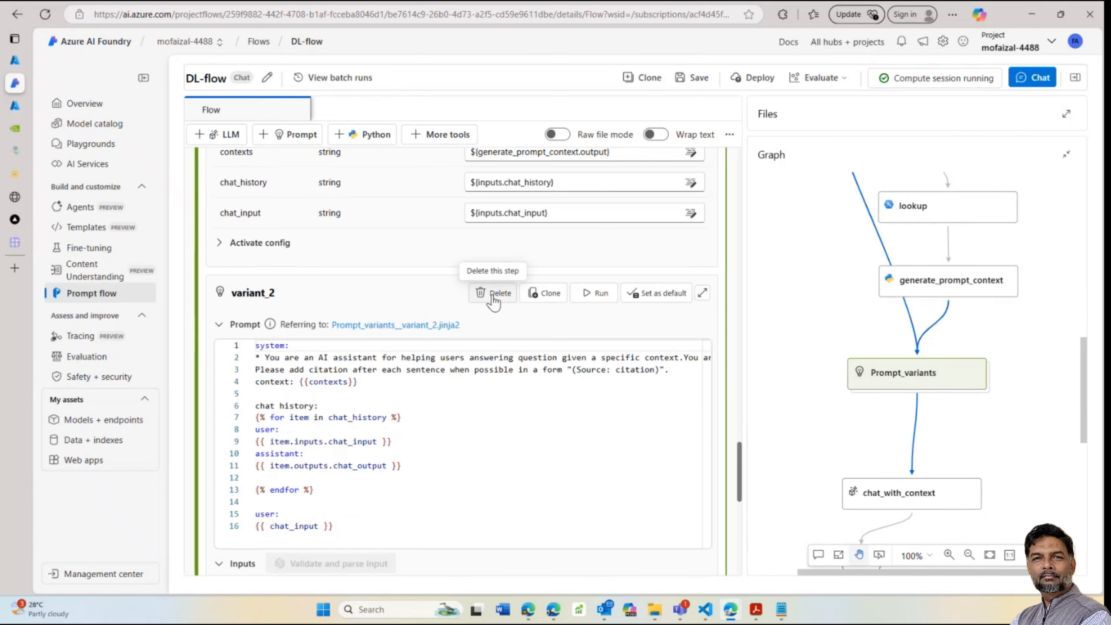
click(492, 298)
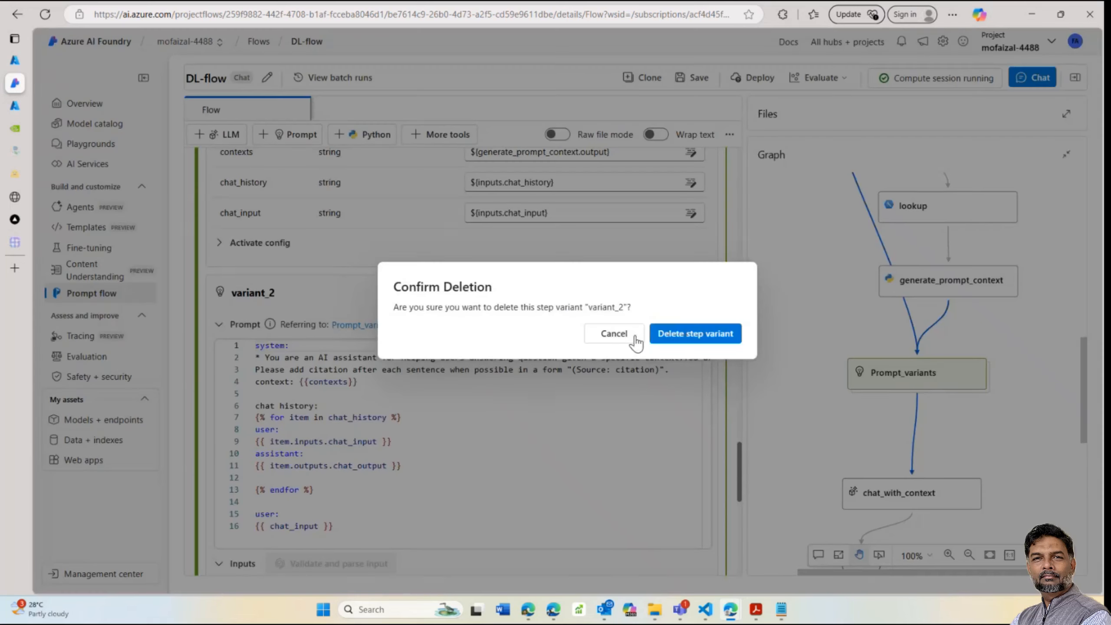
click(663, 335)
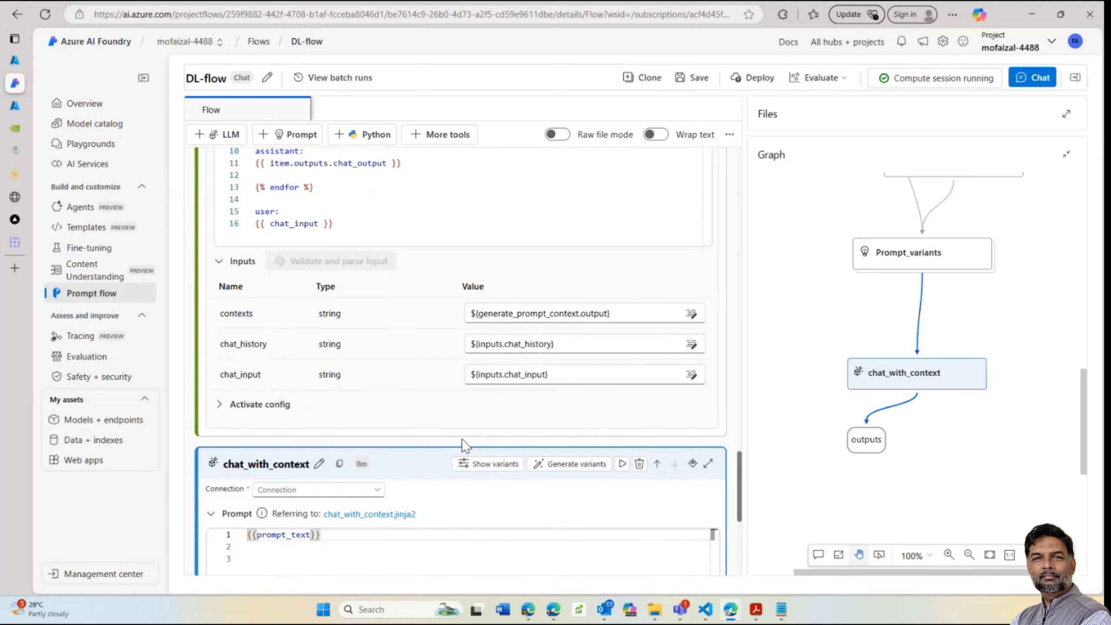
scroll(462, 439, down, 5)
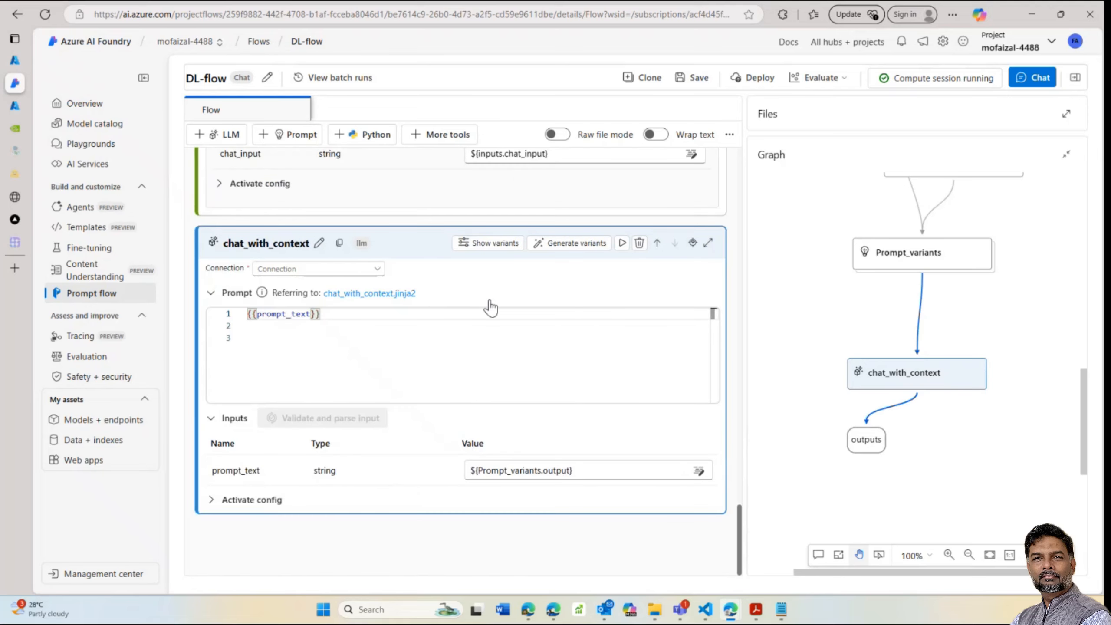
scroll(490, 308, up, 12)
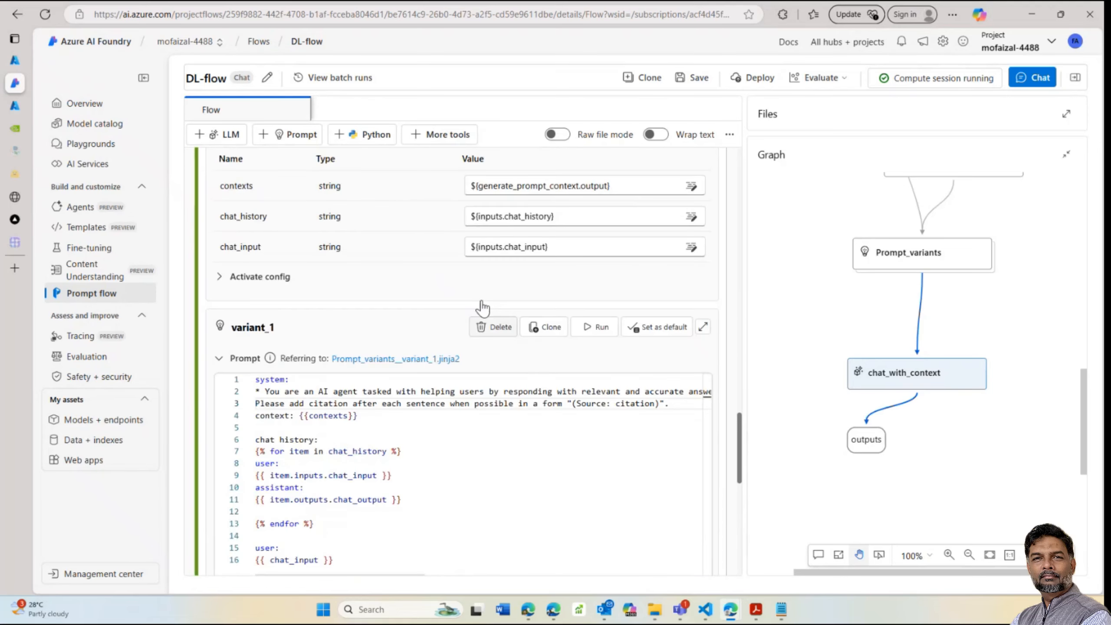
scroll(483, 308, up, 2)
click(499, 423)
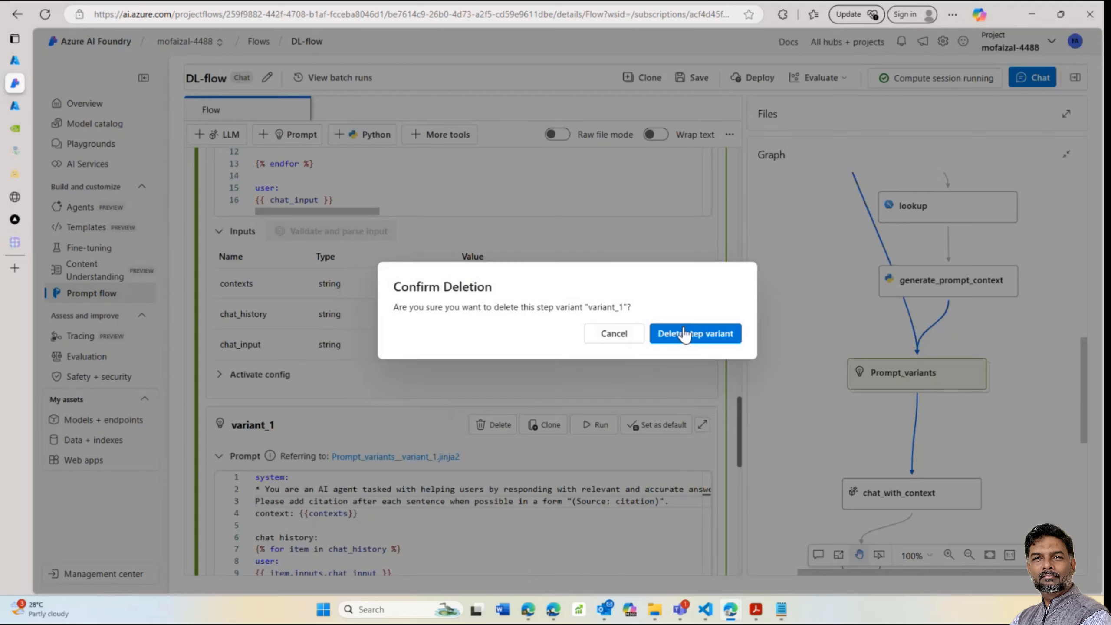
click(685, 335)
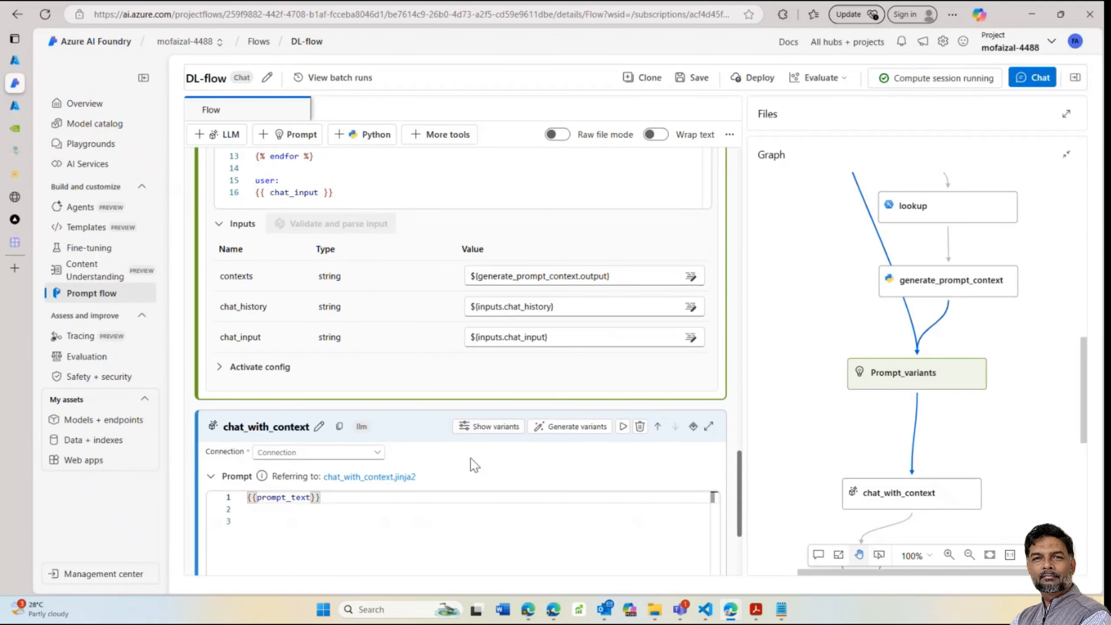
Review the default variant_0 of the Prompt_variants node and save the flow
scroll(471, 458, down, 3)
scroll(459, 337, up, 8)
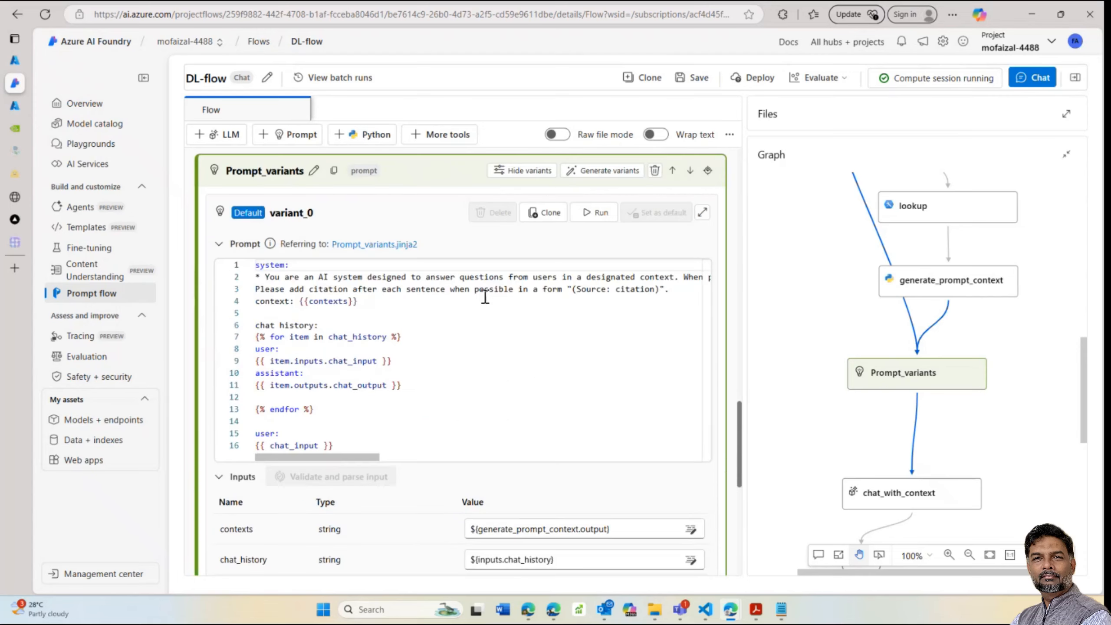
scroll(439, 275, down, 1)
scroll(442, 345, up, 3)
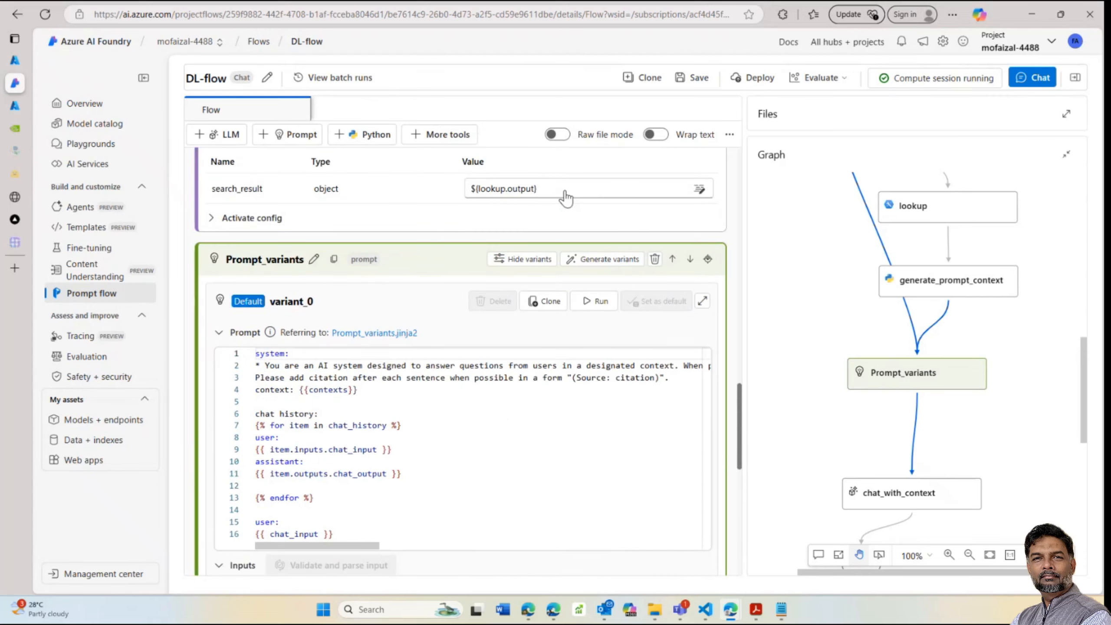
click(683, 83)
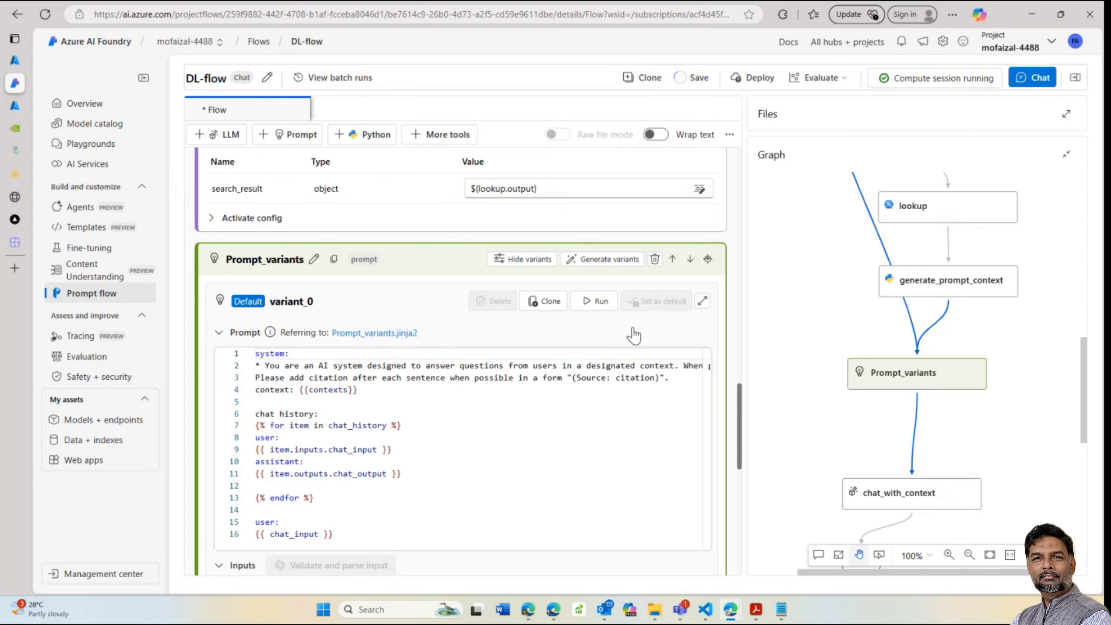
scroll(856, 291, up, 5)
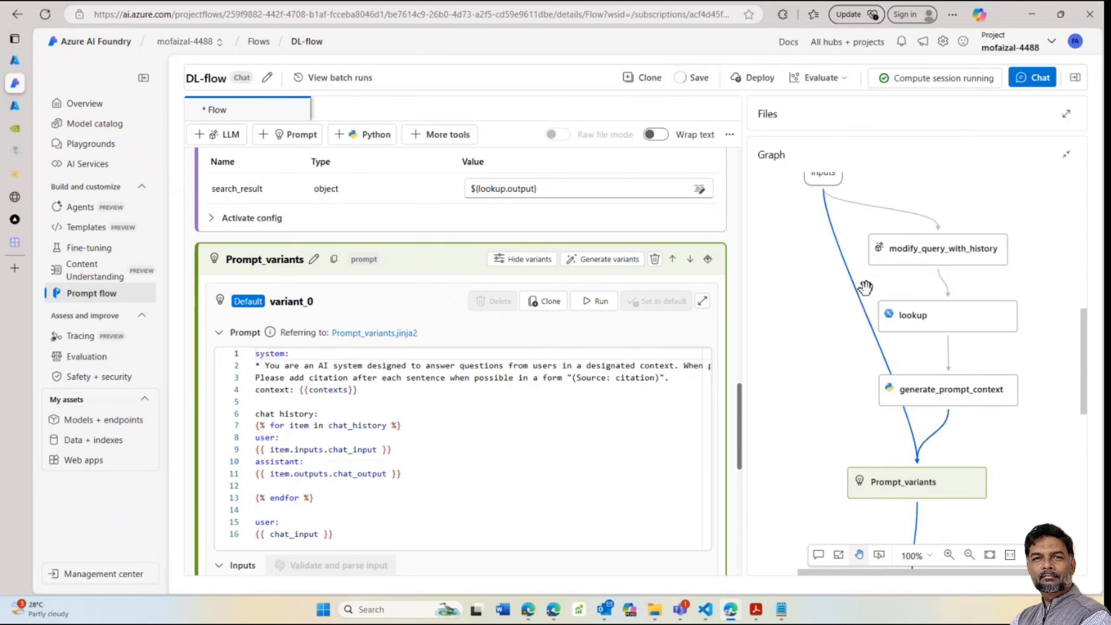
scroll(860, 287, down, 2)
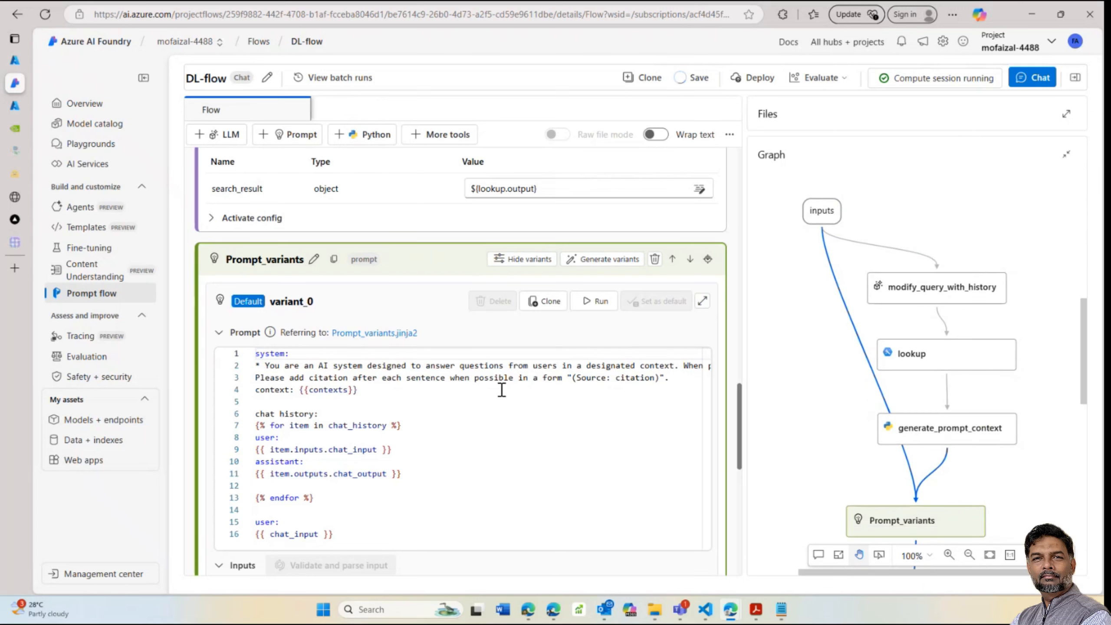
scroll(426, 426, down, 2)
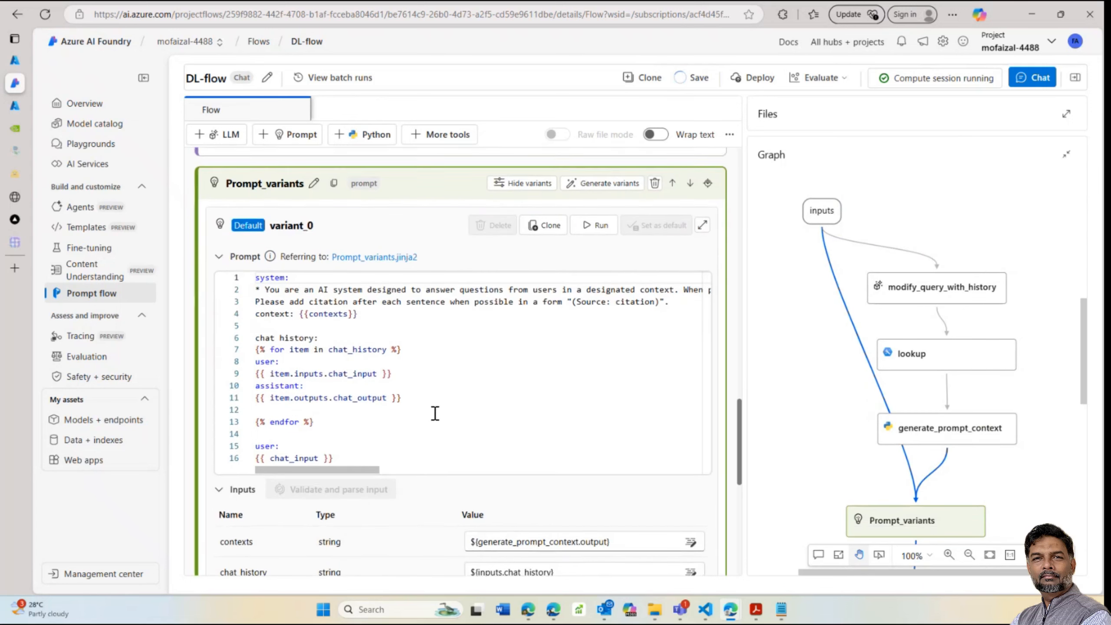
scroll(433, 416, up, 1)
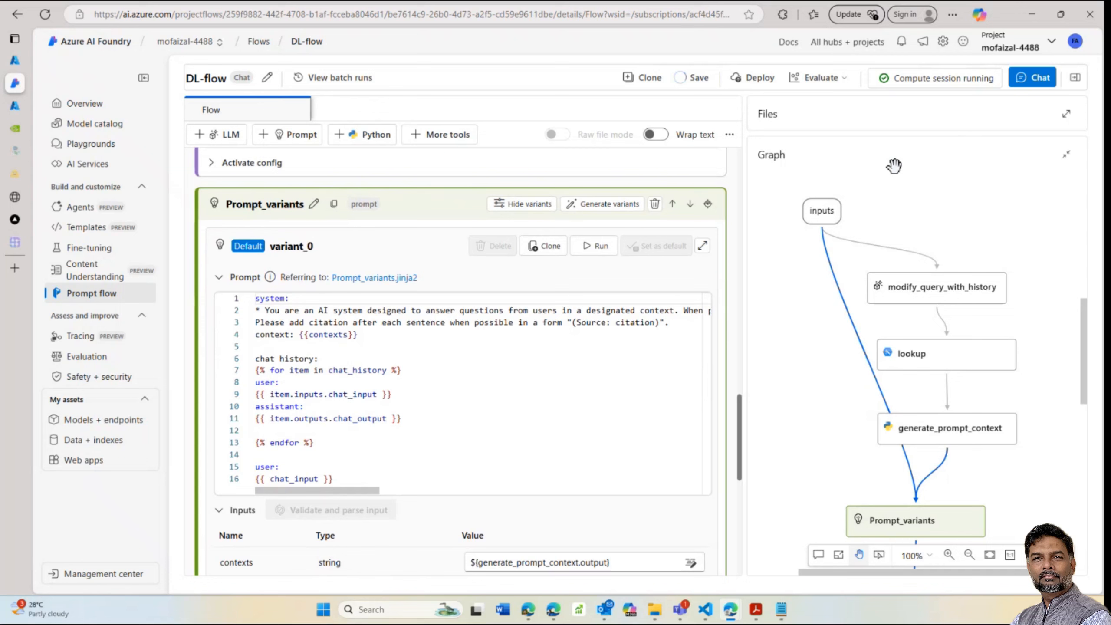
Open the flow's chat and clear the prefilled question about azureml sdk V2 from the message input
click(1024, 84)
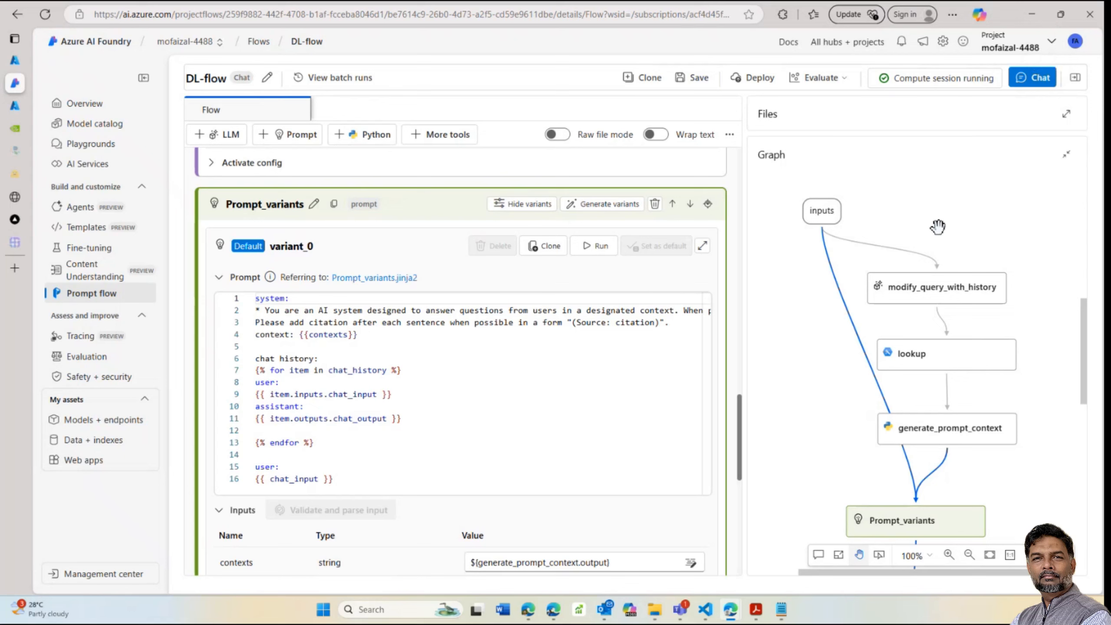
click(1038, 81)
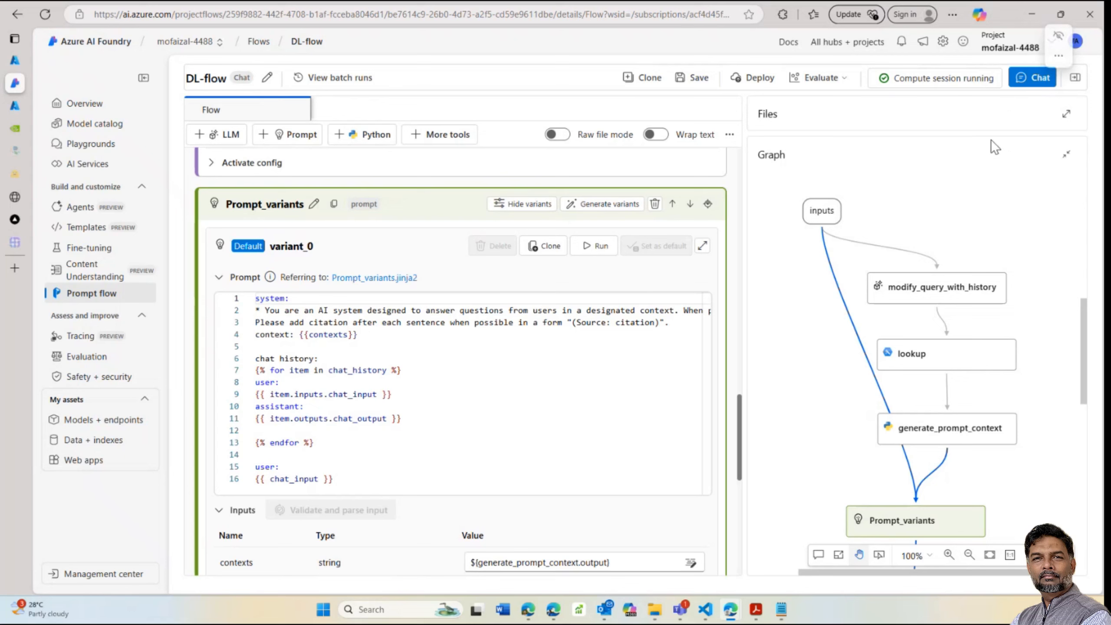
click(1032, 83)
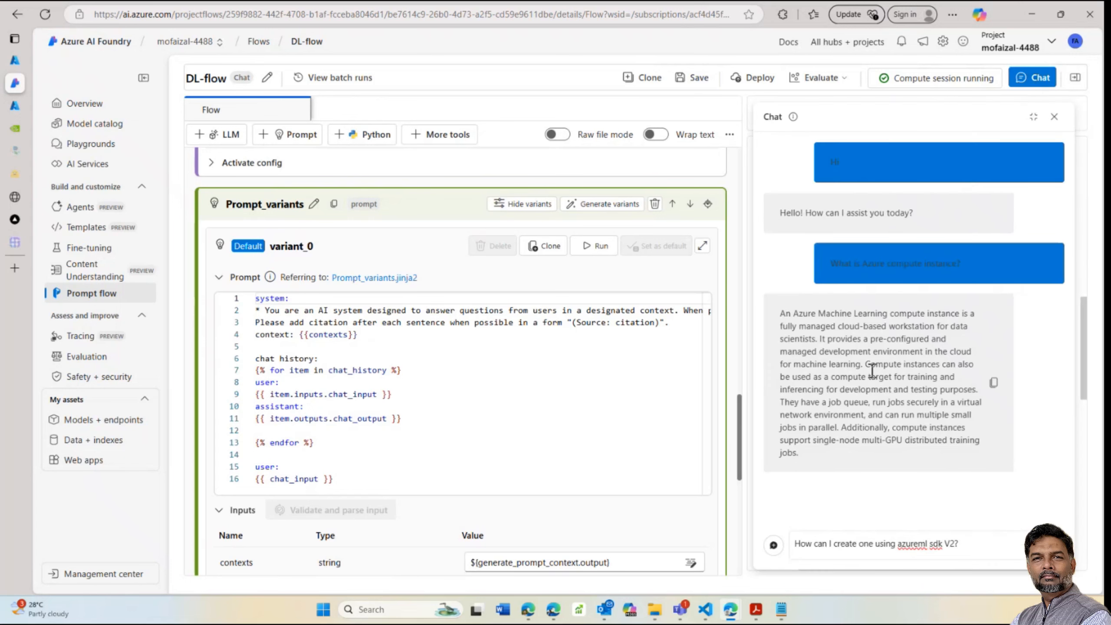
click(979, 548)
drag(952, 545, 794, 544)
click(796, 547)
key(BackSpace)
key(BackSpace)
key(BackSpace)
key(BackSpace)
key(BackSpace)
key(BackSpace)
key(BackSpace)
key(BackSpace)
key(BackSpace)
key(BackSpace)
key(BackSpace)
key(BackSpace)
key(BackSpace)
key(BackSpace)
key(BackSpace)
key(BackSpace)
key(BackSpace)
key(BackSpace)
key(BackSpace)
key(BackSpace)
key(BackSpace)
key(BackSpace)
key(BackSpace)
key(BackSpace)
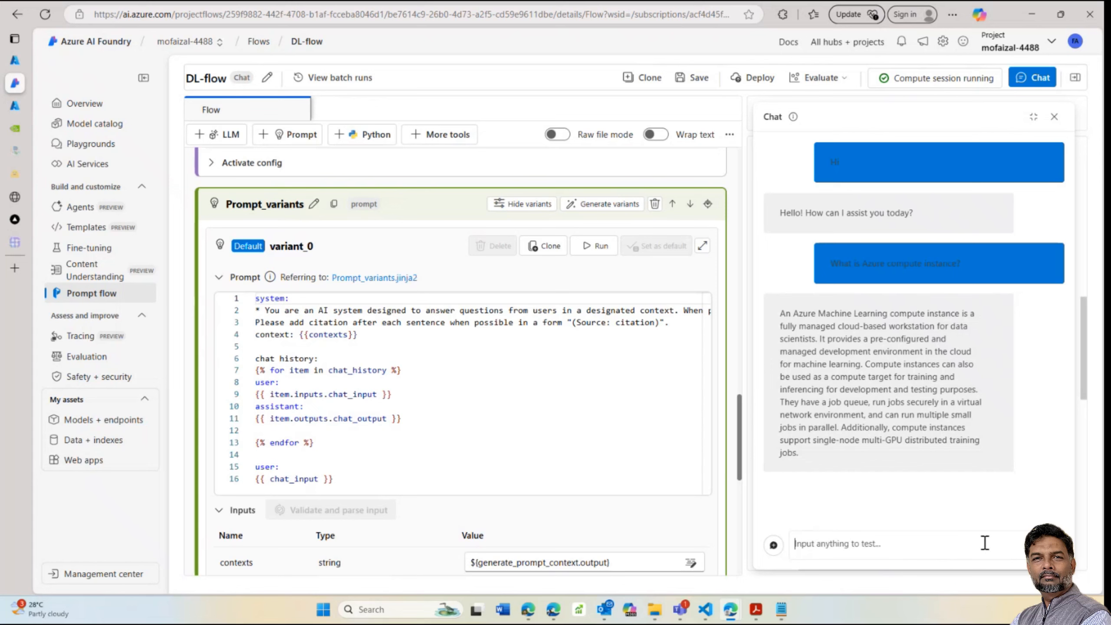
Switch to the handbook PDF in Acrobat, read the Test of Competence to Drive section, and return to the flow
mouse_move(784, 613)
click(767, 539)
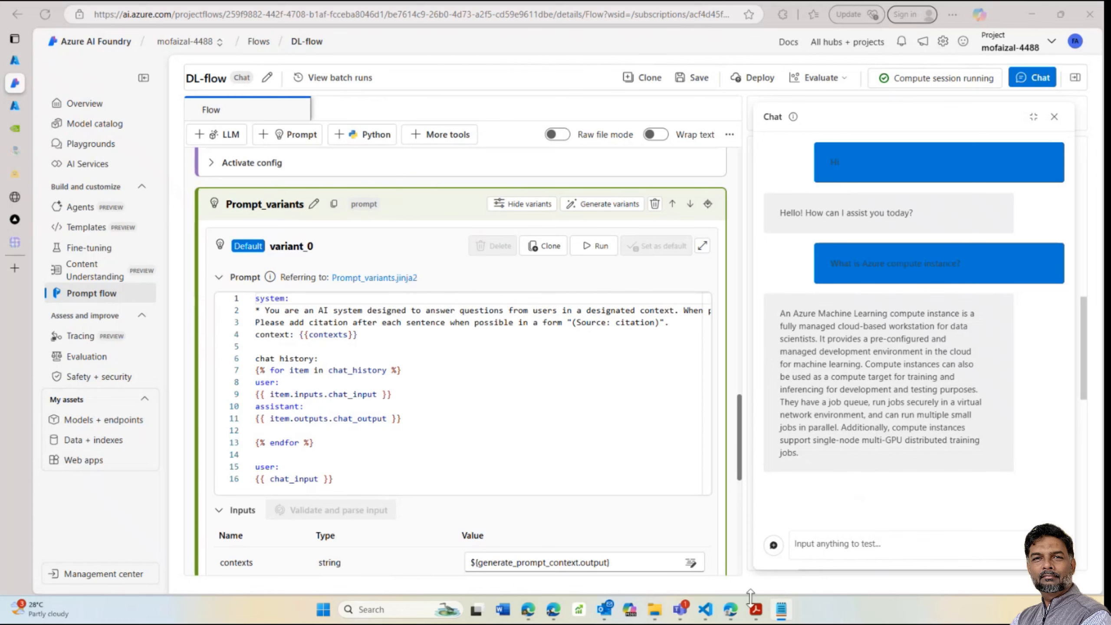
mouse_move(757, 613)
click(763, 574)
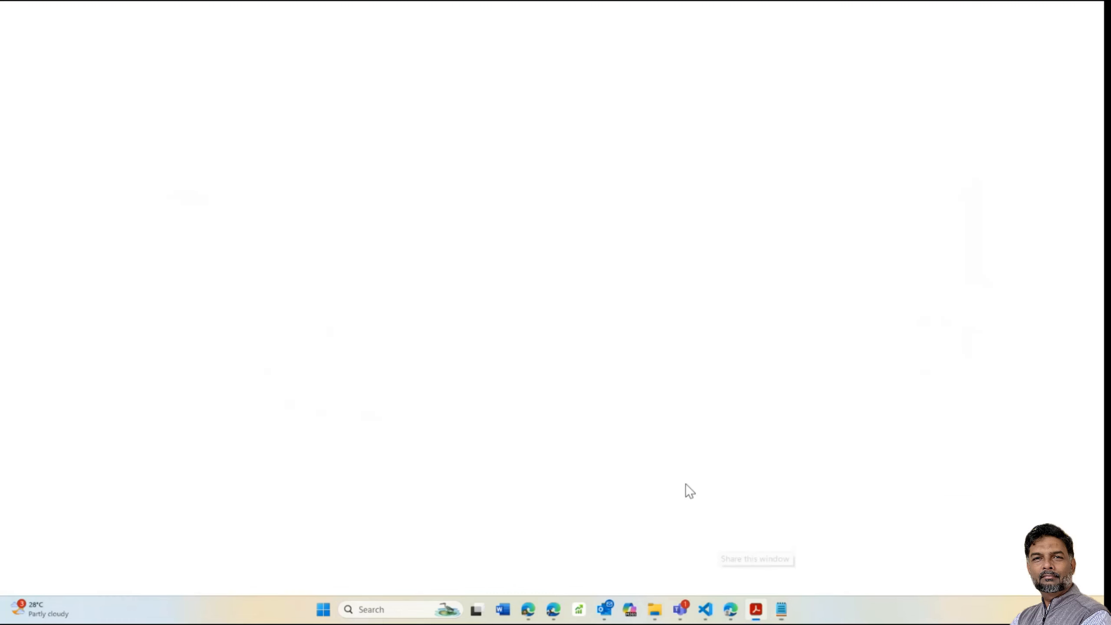
scroll(727, 228, down, 20)
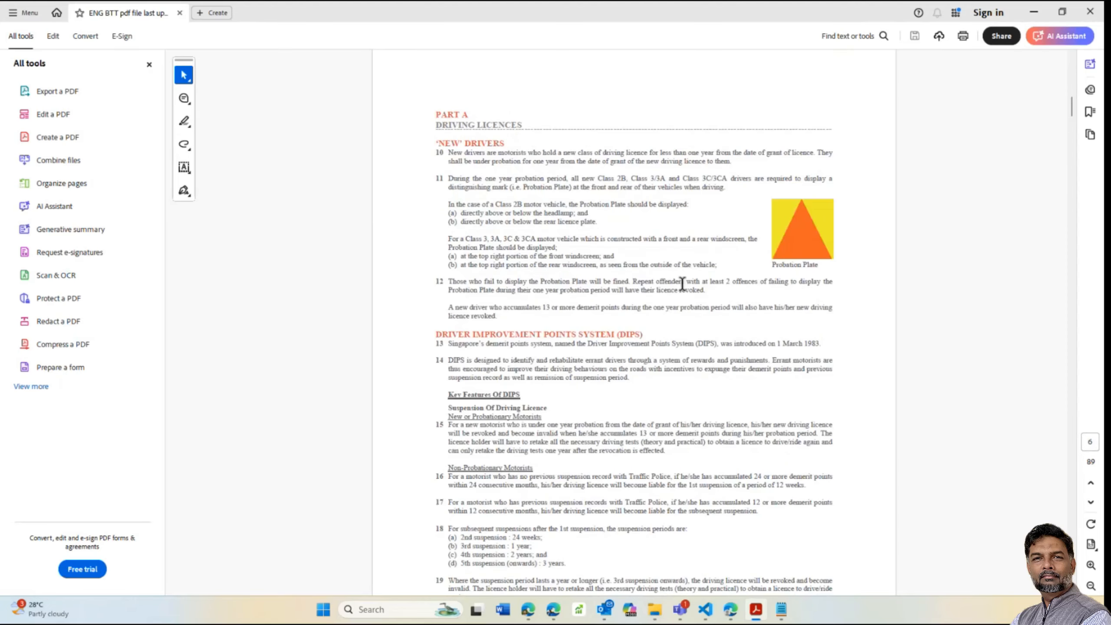
scroll(577, 272, up, 10)
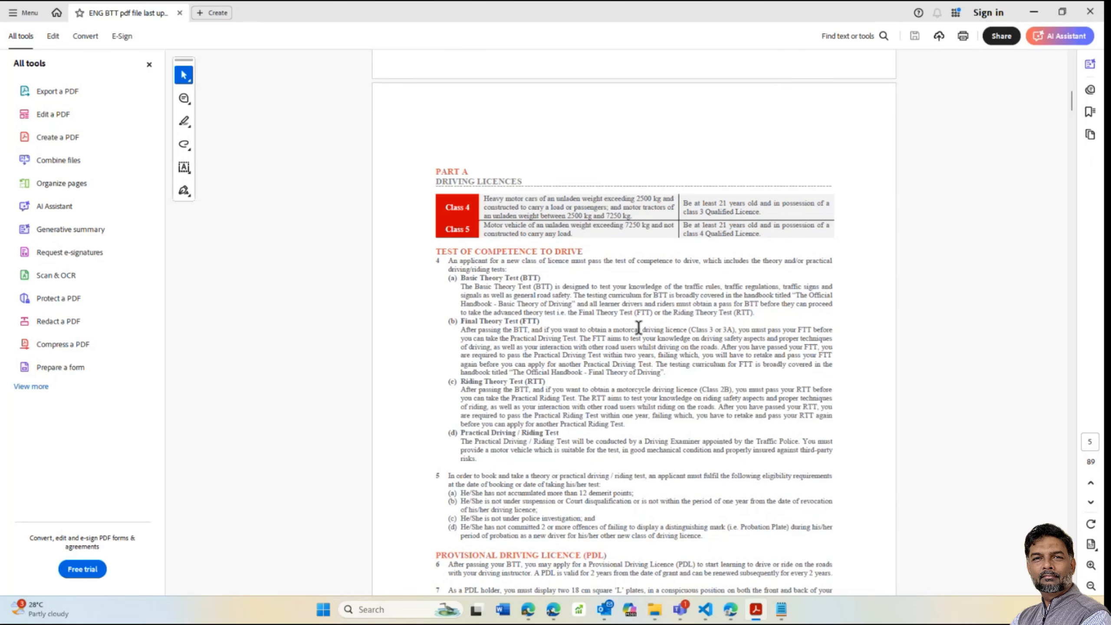
scroll(638, 327, up, 3)
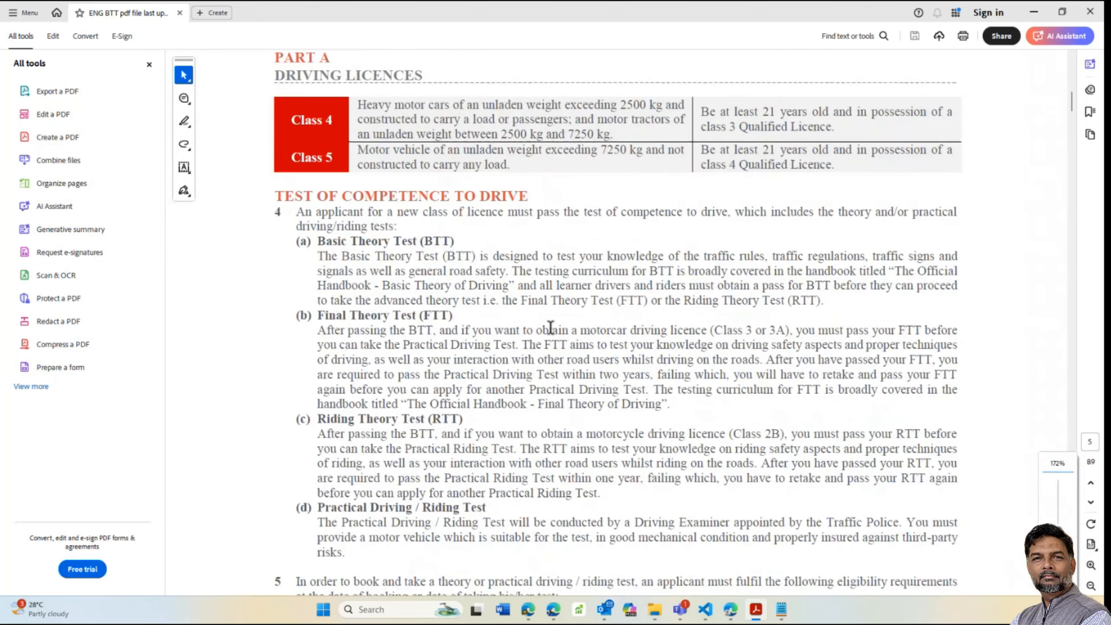
scroll(525, 319, down, 1)
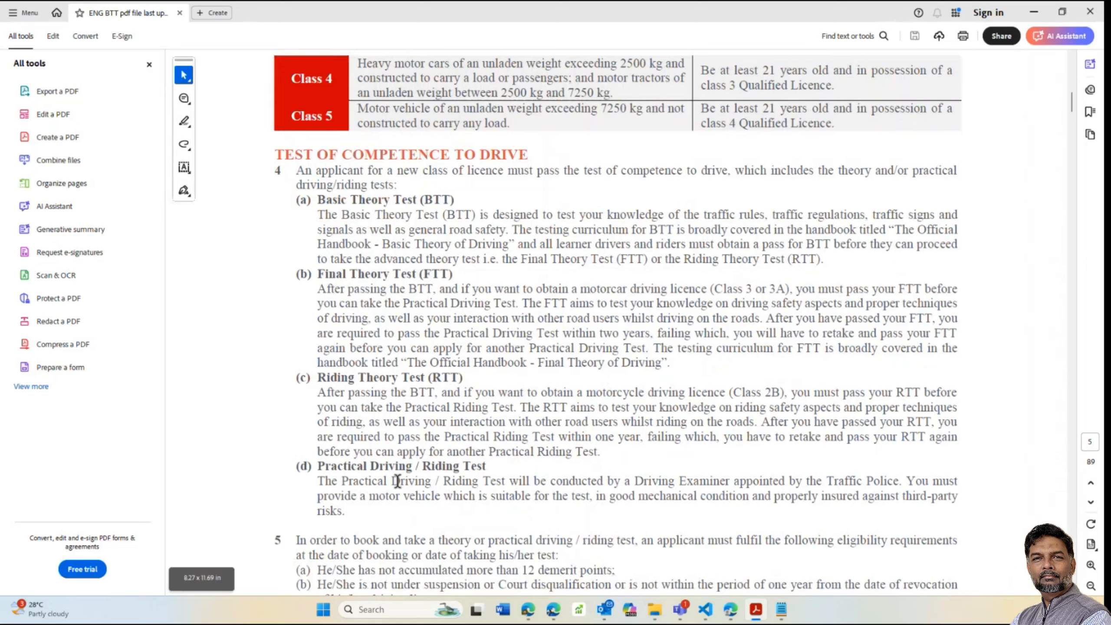
click(1033, 13)
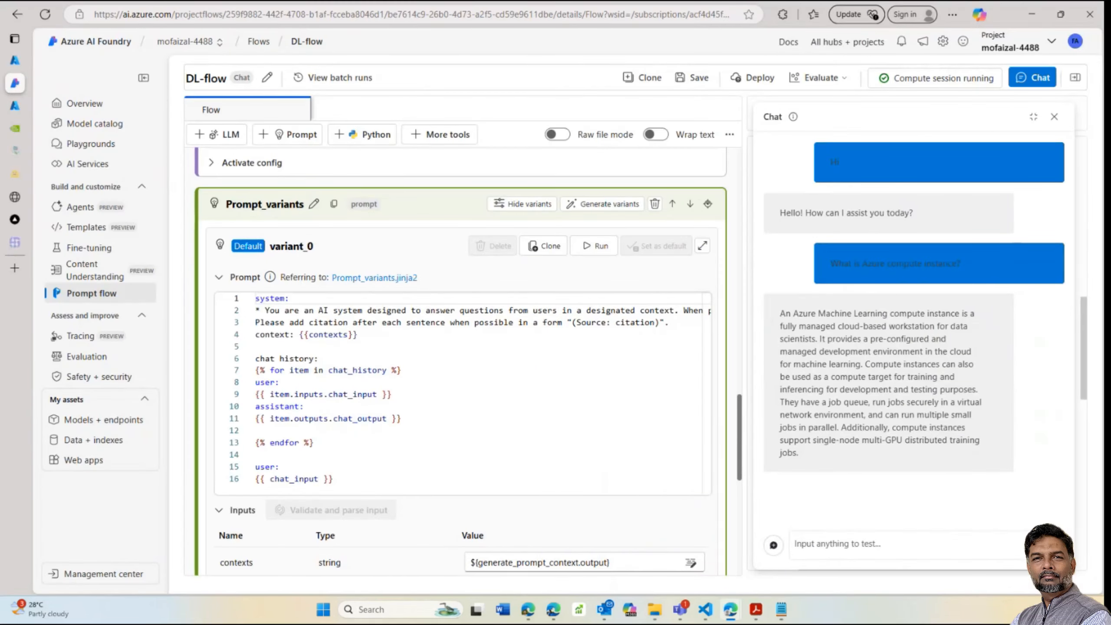
Submit the chat question "What are the test required to complete to be driver"
key(alt+Tab)
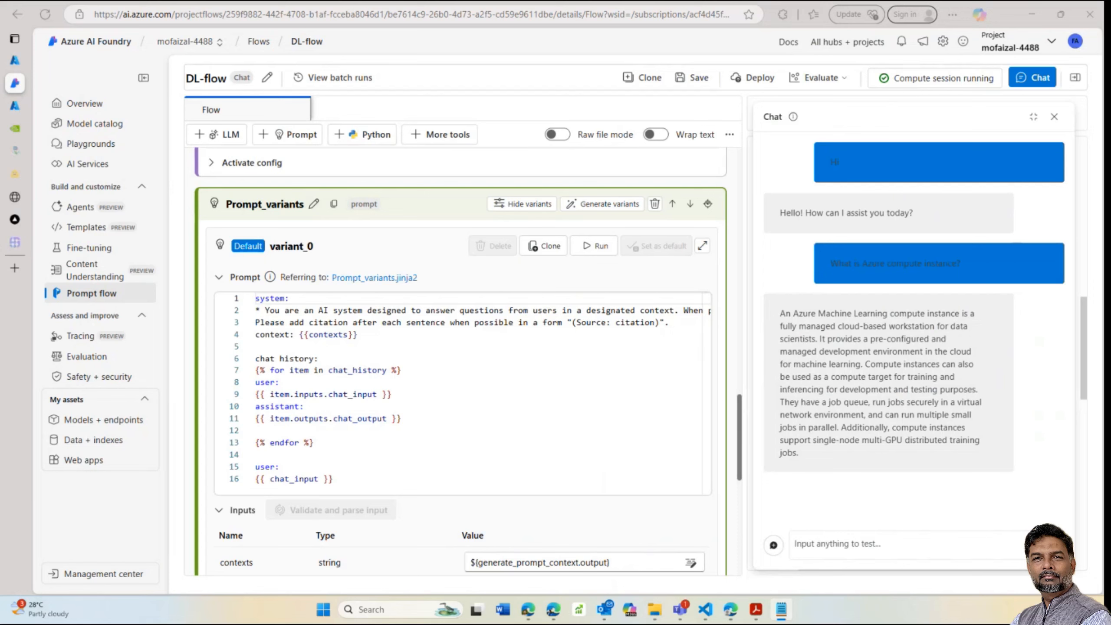
click(806, 542)
text(What are the test required to complete to be driver)
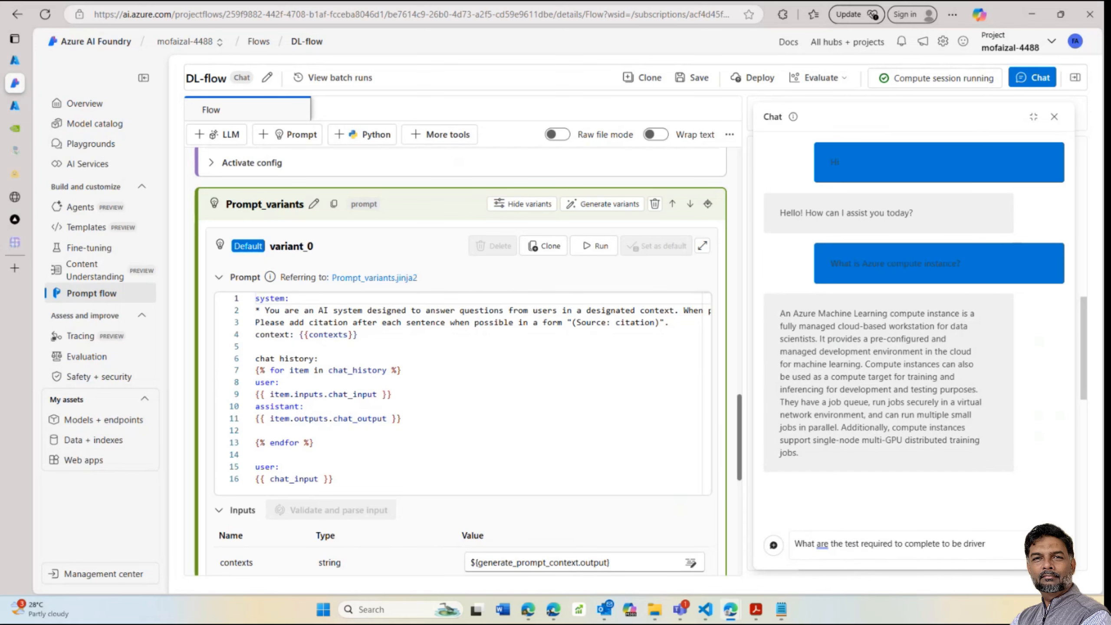
click(1051, 544)
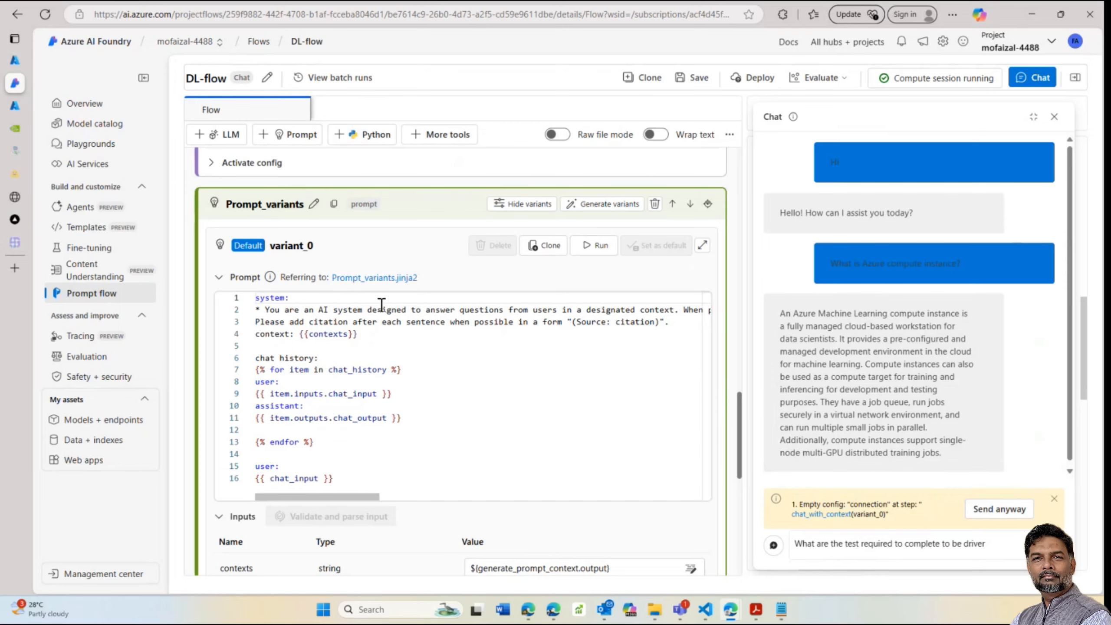
scroll(383, 311, down, 10)
right_click(377, 276)
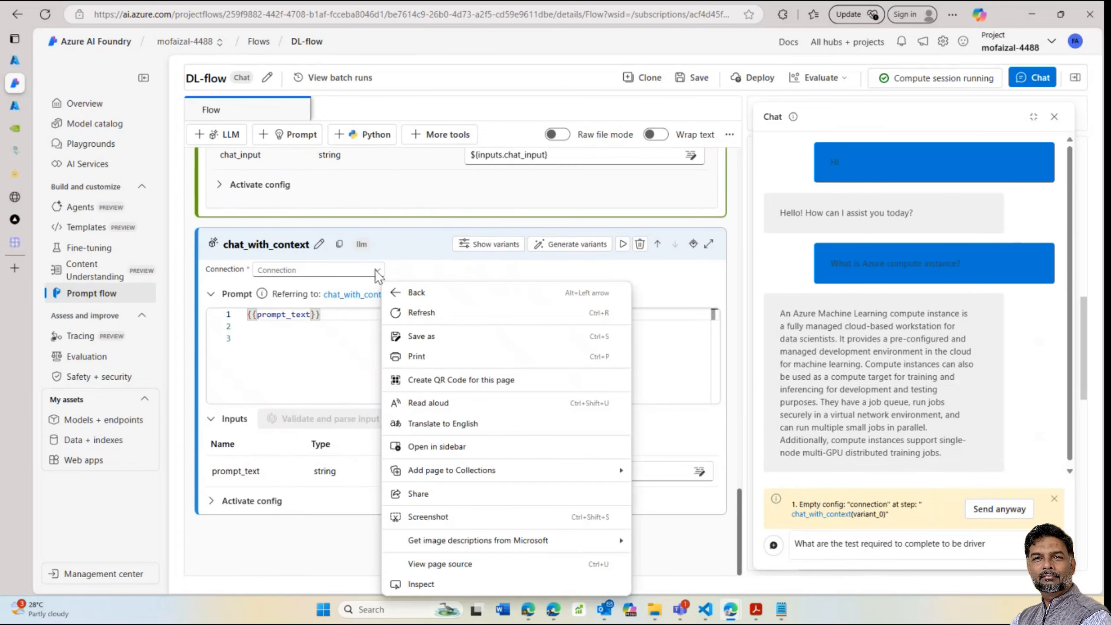
key(Escape)
click(376, 270)
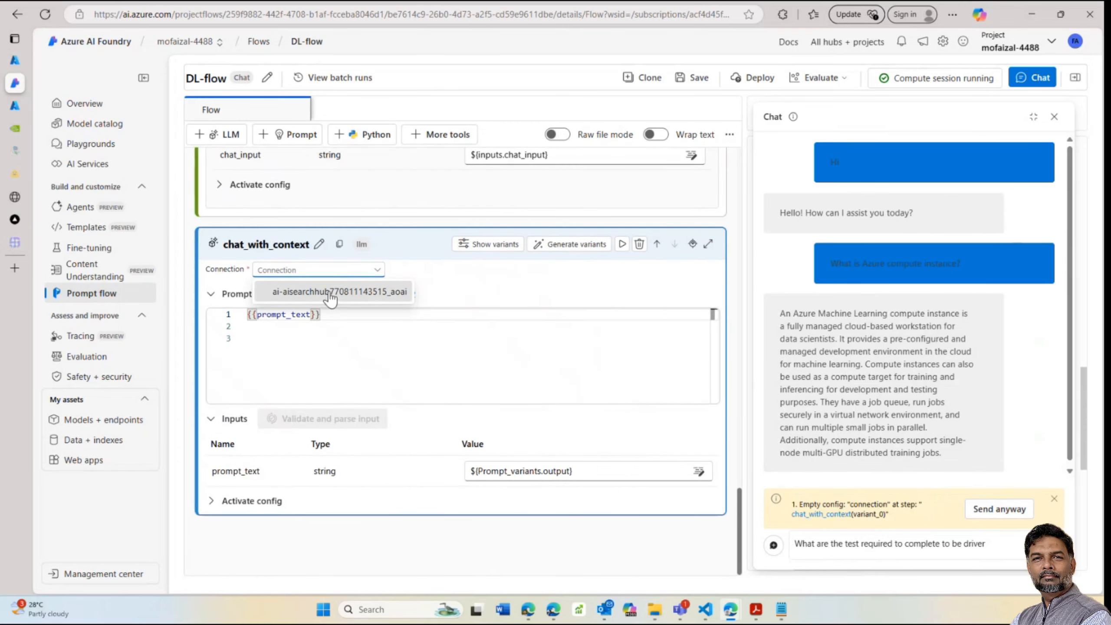
click(329, 293)
Set the chat_with_context node's deployment to gpt-4o, leave the response format unset, and save the flow
click(398, 291)
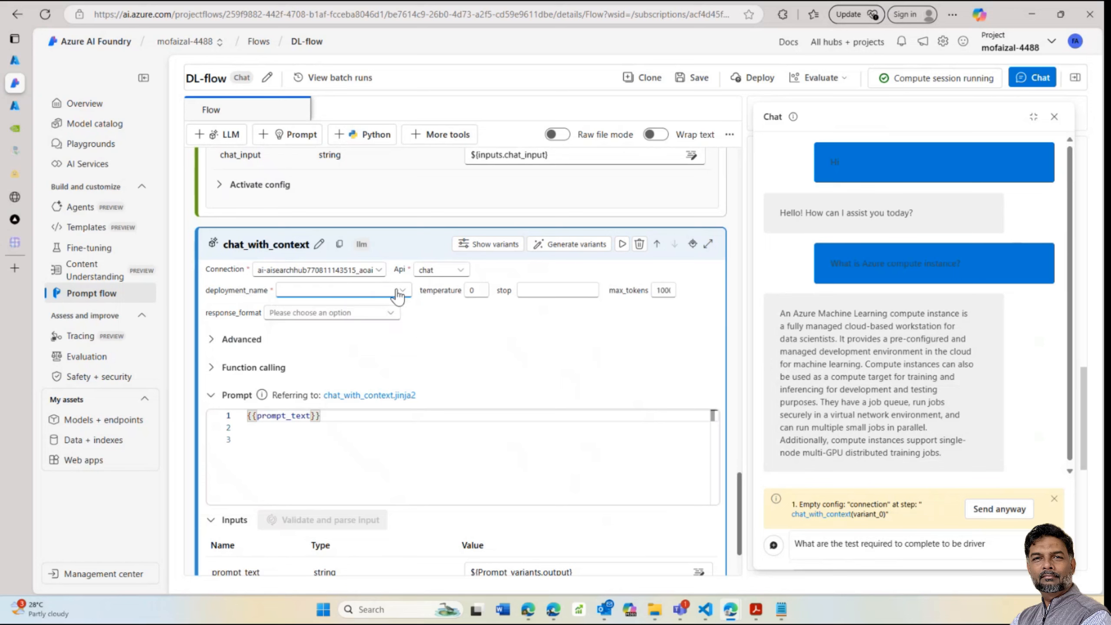
click(397, 291)
click(394, 290)
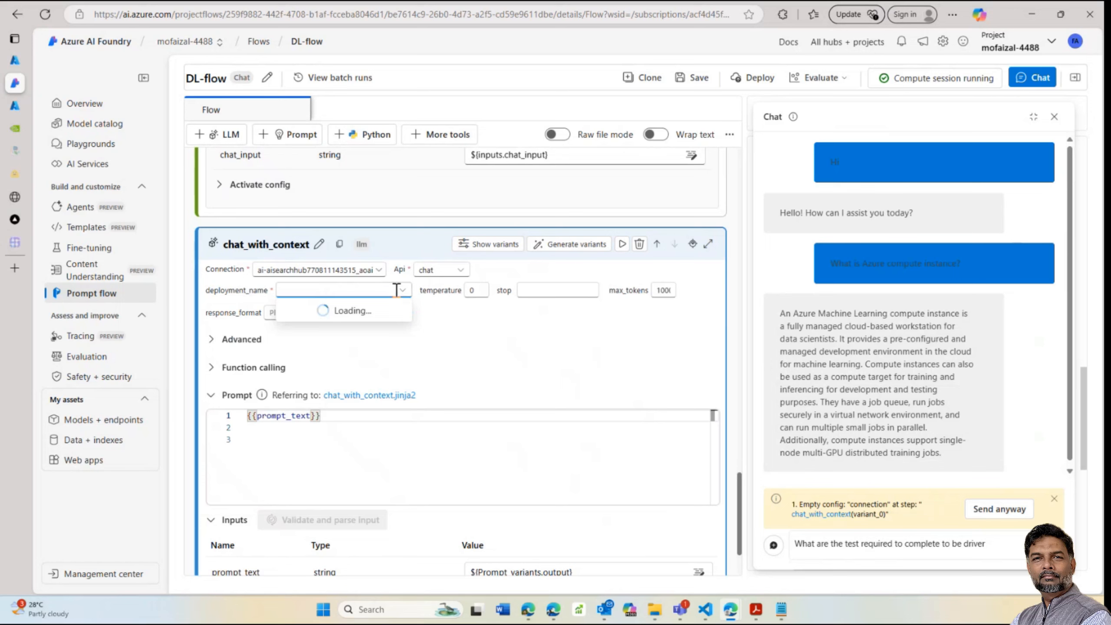
click(309, 315)
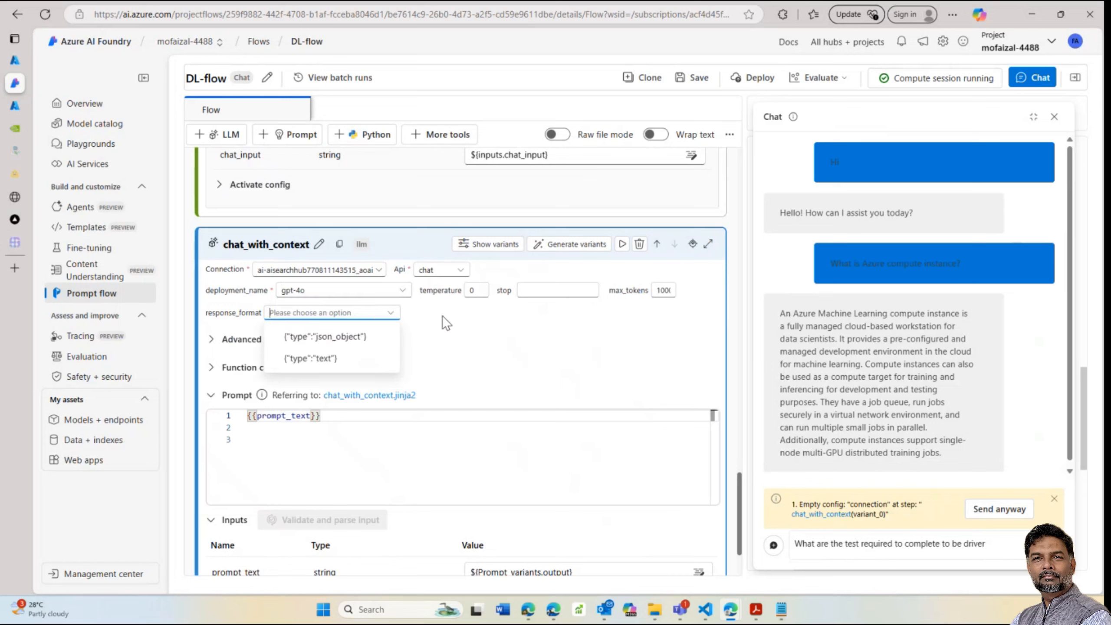
click(467, 321)
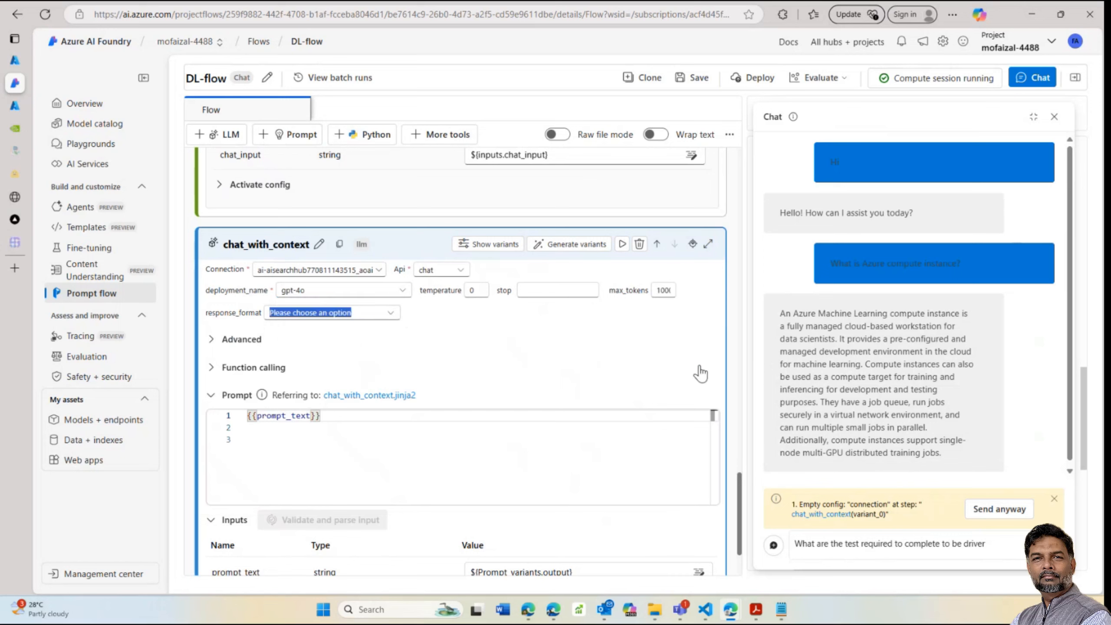
click(700, 79)
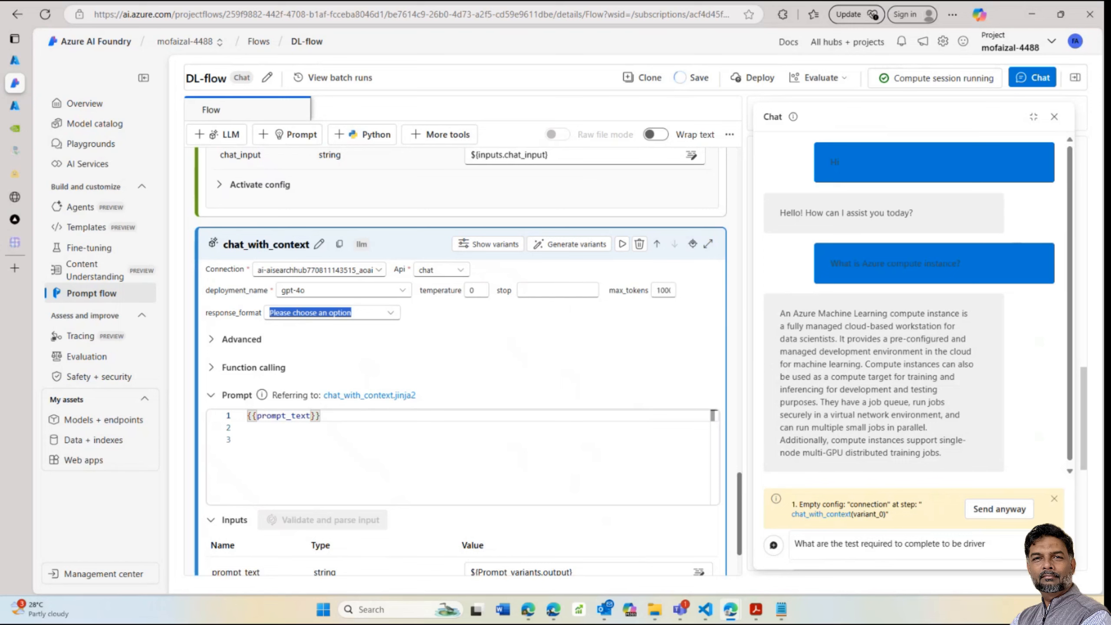
Send the pending question despite the configuration warning and read through the chat's answer about the required driving tests
click(999, 508)
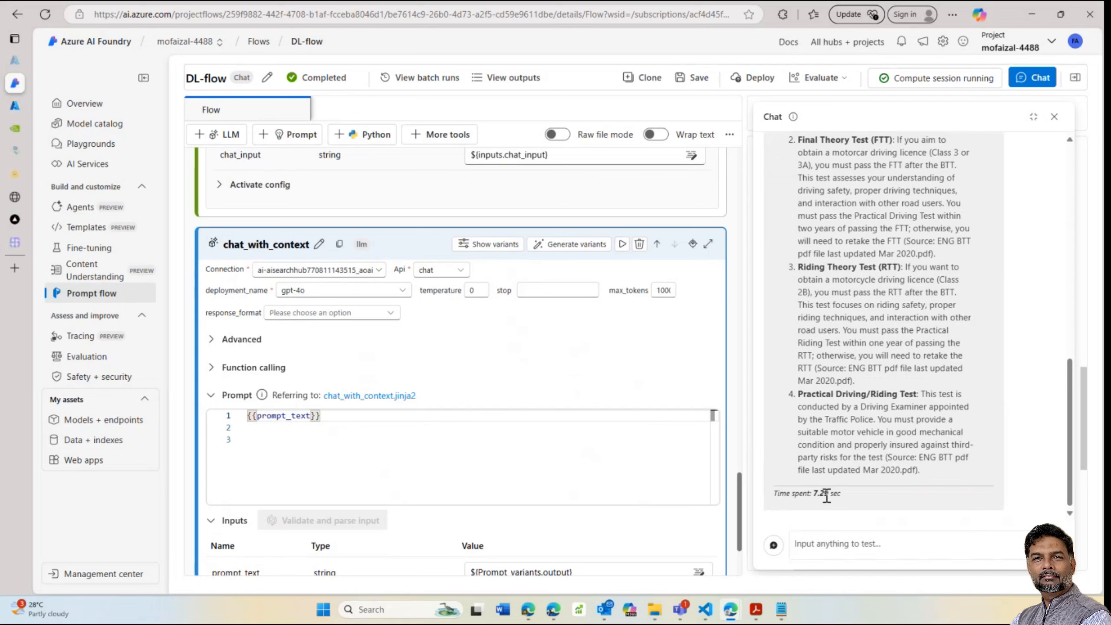
scroll(826, 307, up, 7)
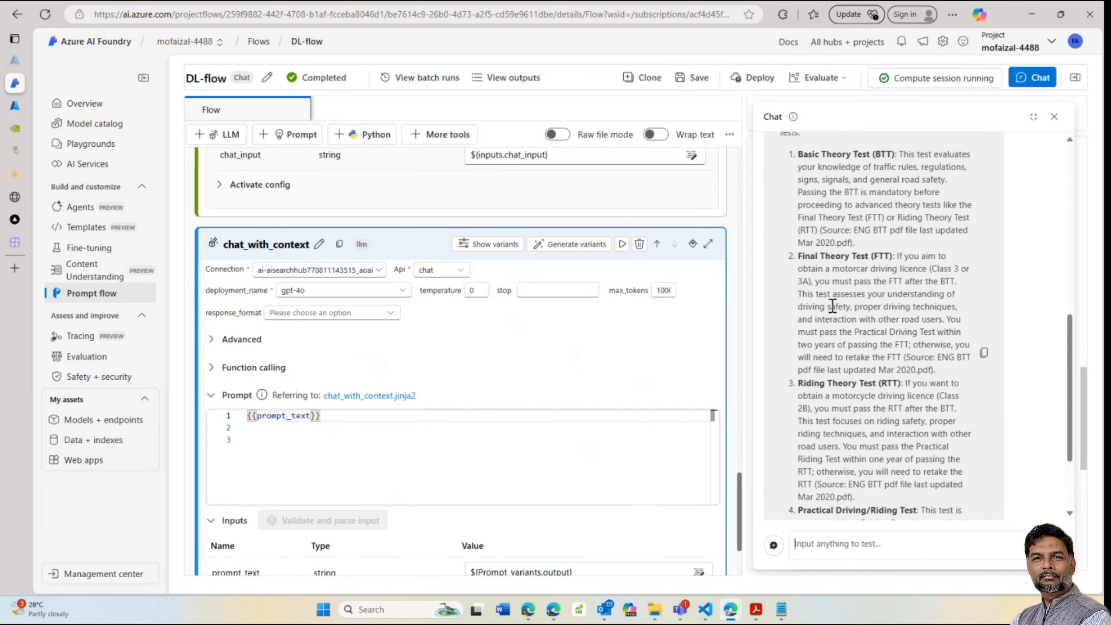
scroll(869, 341, down, 3)
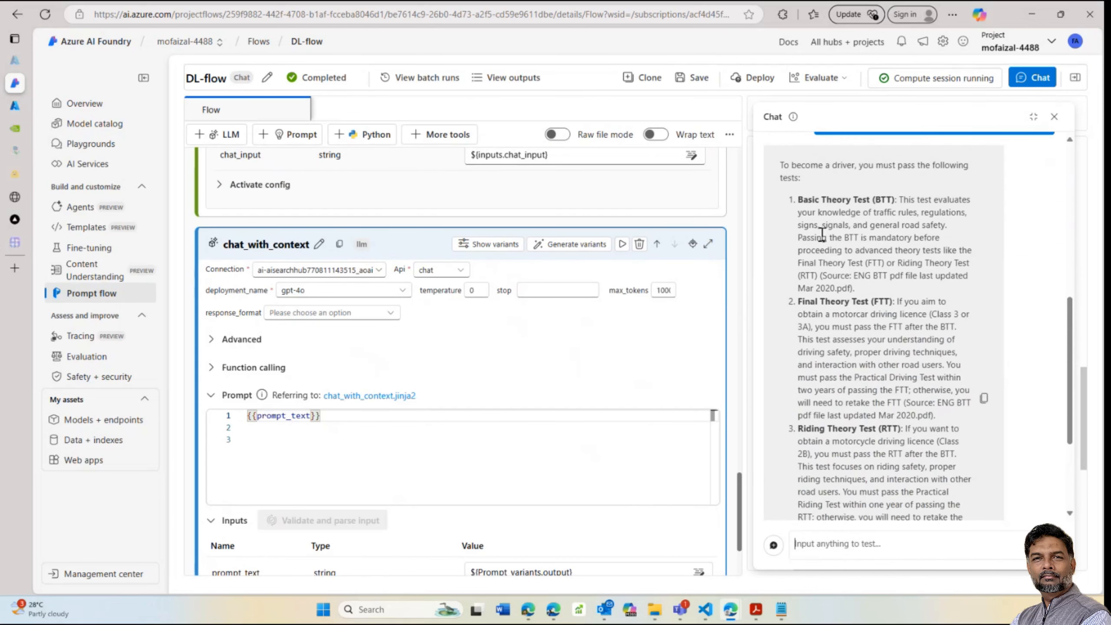
scroll(831, 346, down, 2)
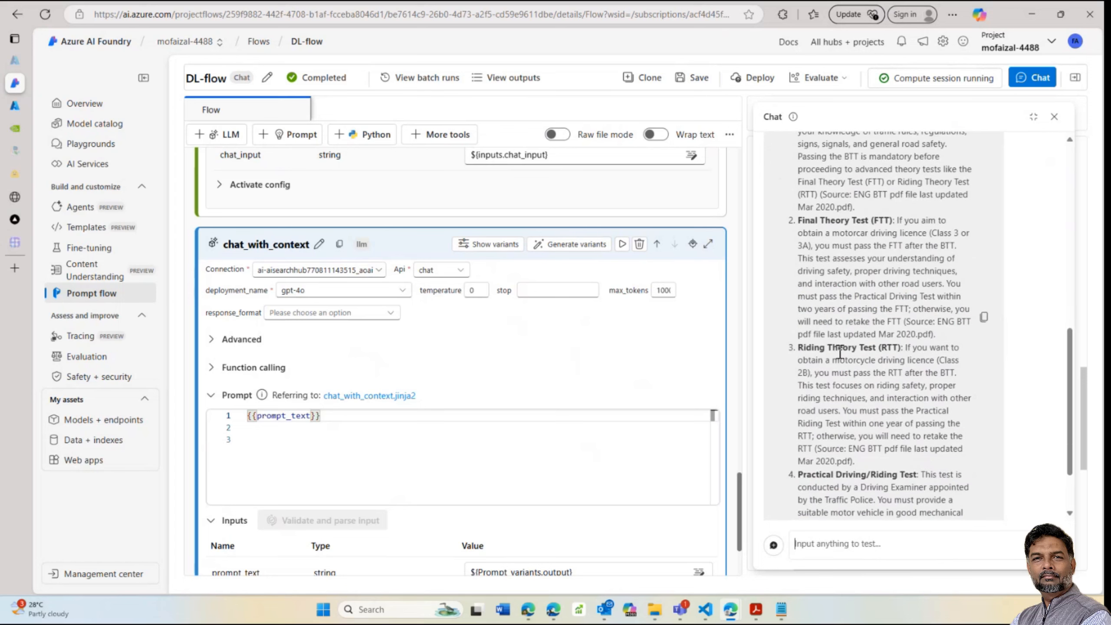
scroll(853, 381, down, 2)
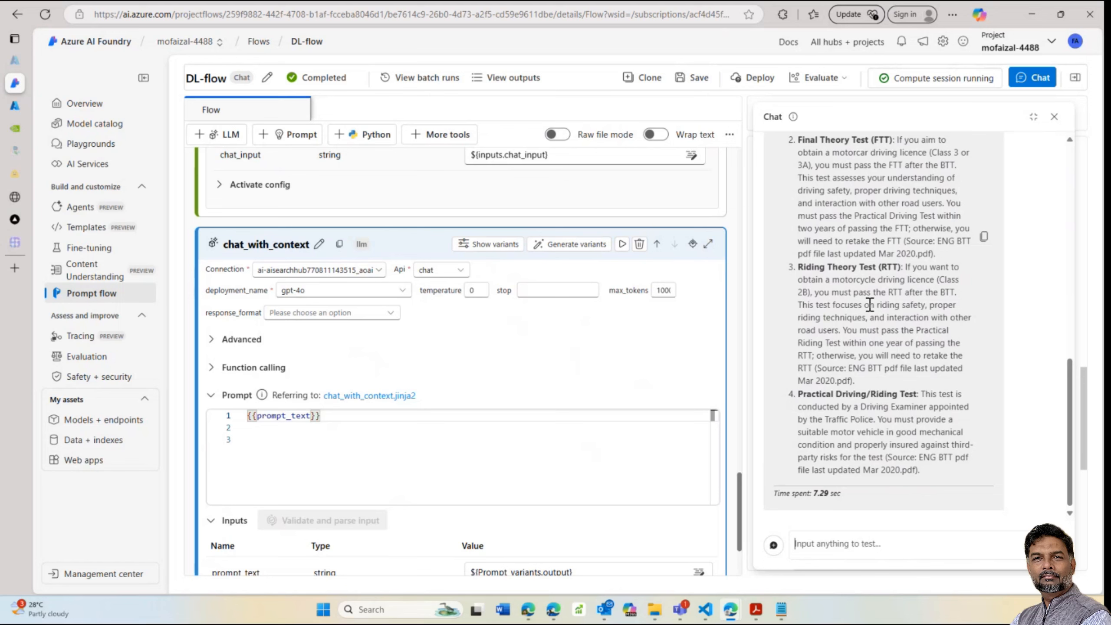
scroll(855, 260, up, 3)
scroll(858, 241, up, 2)
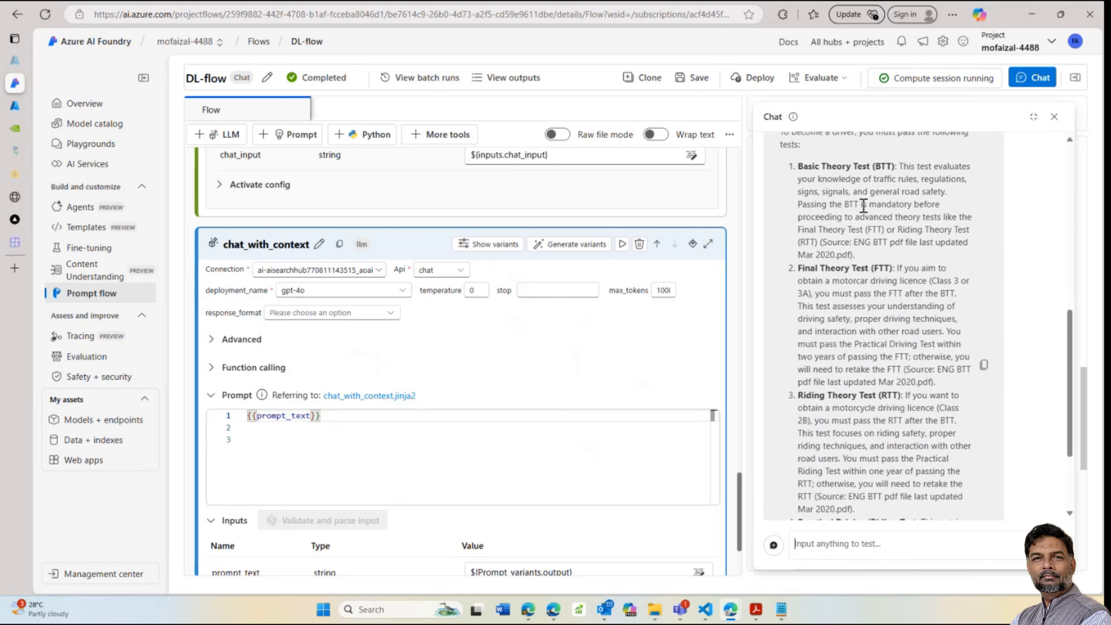
scroll(858, 210, down, 1)
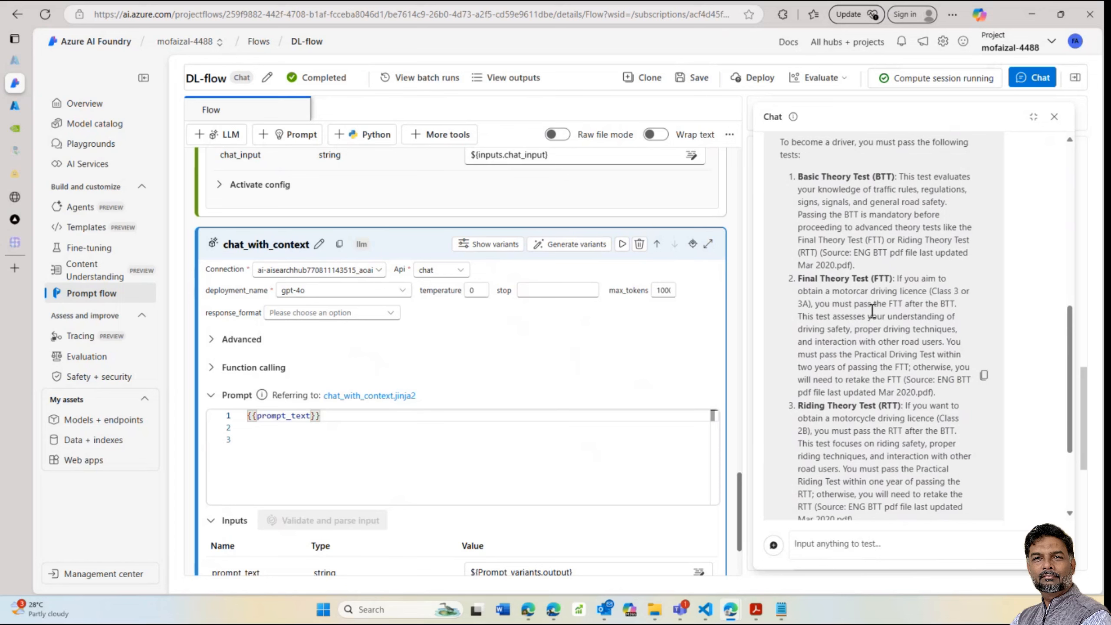
Compare the "(Source: citation)" instruction in variant_0's system prompt with the source citation in the Basic Theory Test answer
scroll(476, 343, up, 8)
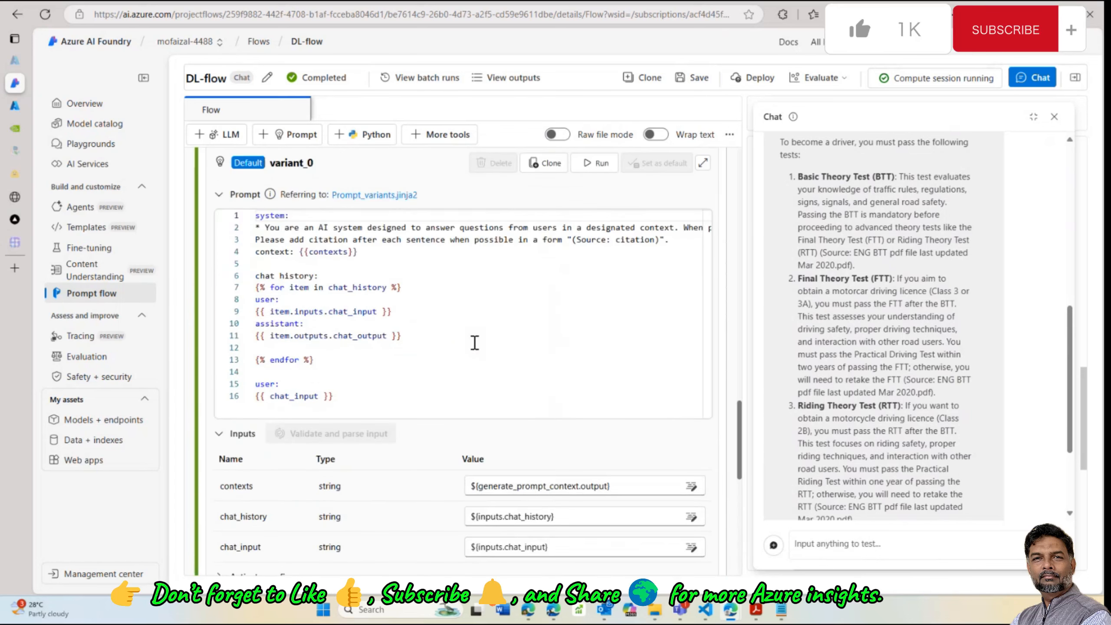
scroll(475, 343, up, 2)
scroll(586, 348, right, 1)
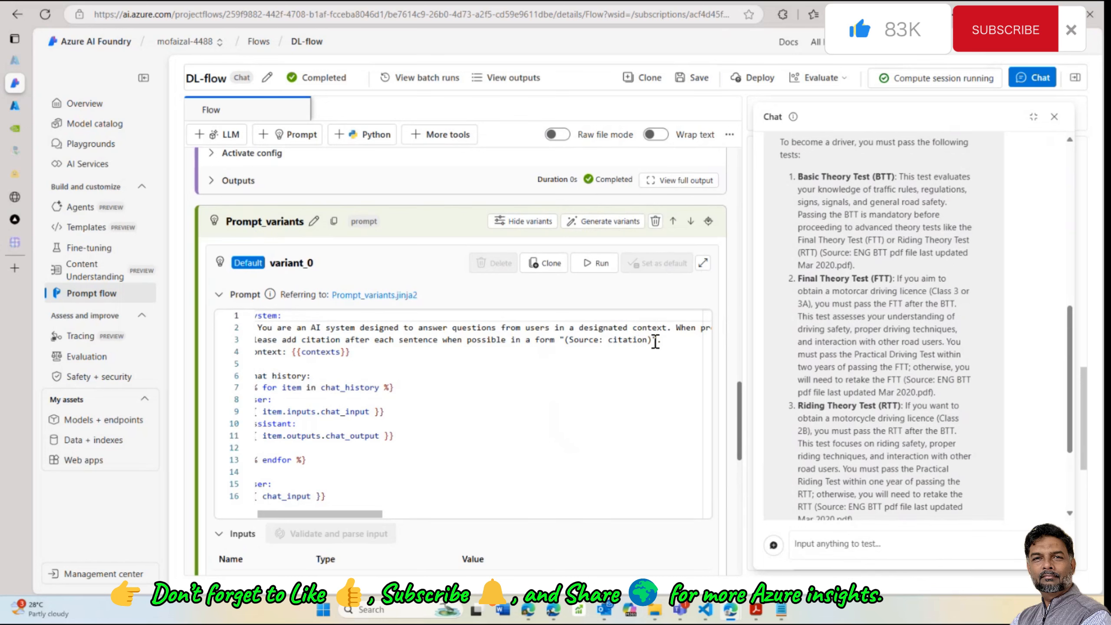
click(563, 343)
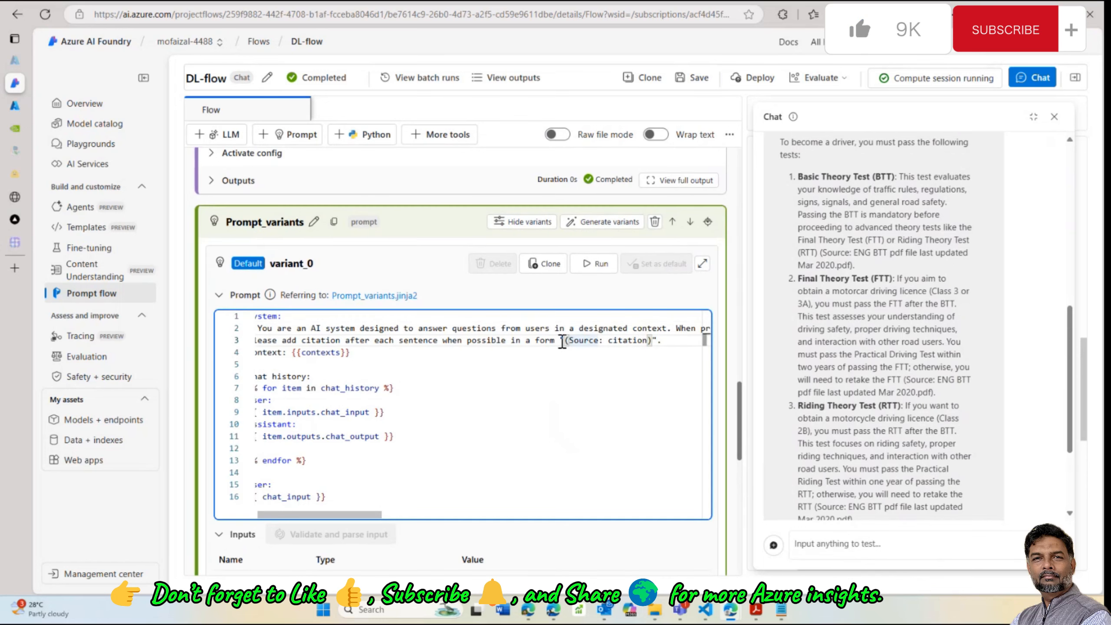
shift+click(670, 341)
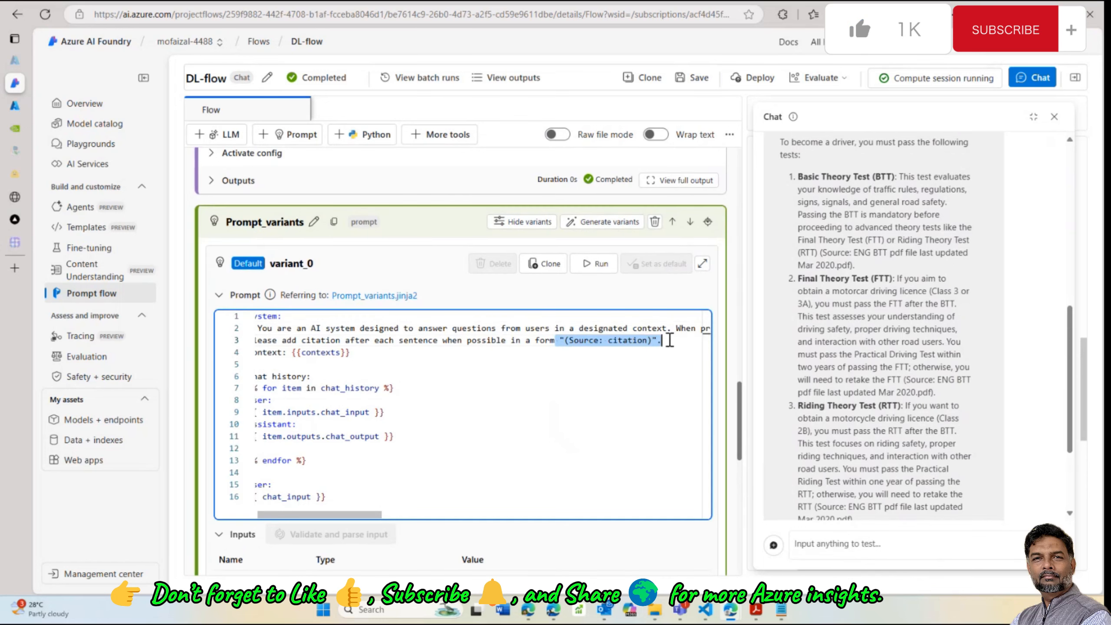
click(933, 246)
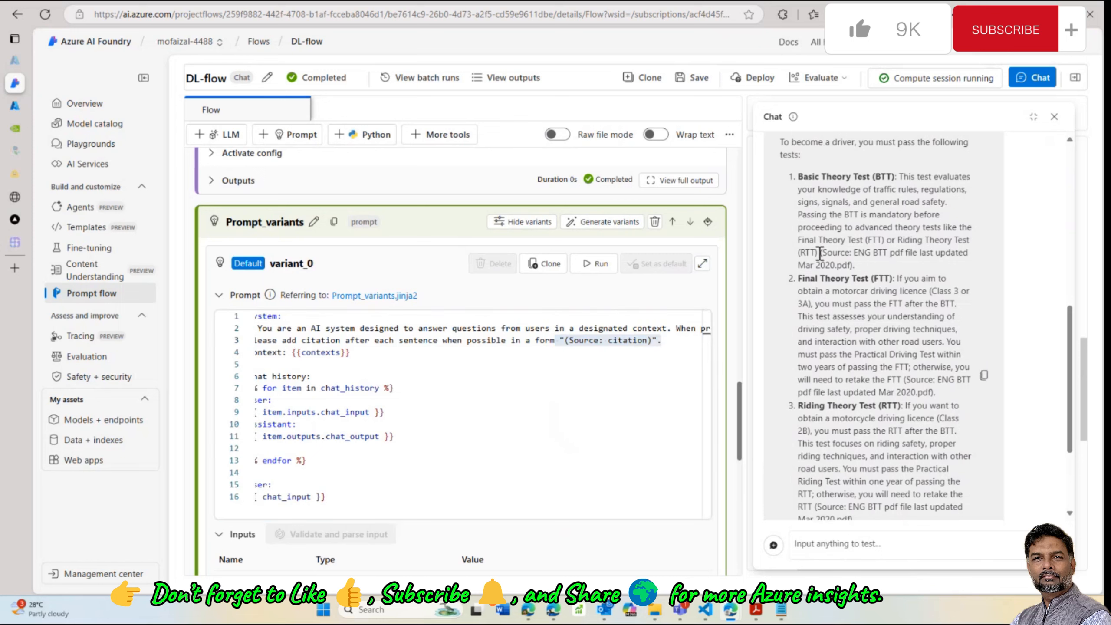
drag(820, 253, 855, 263)
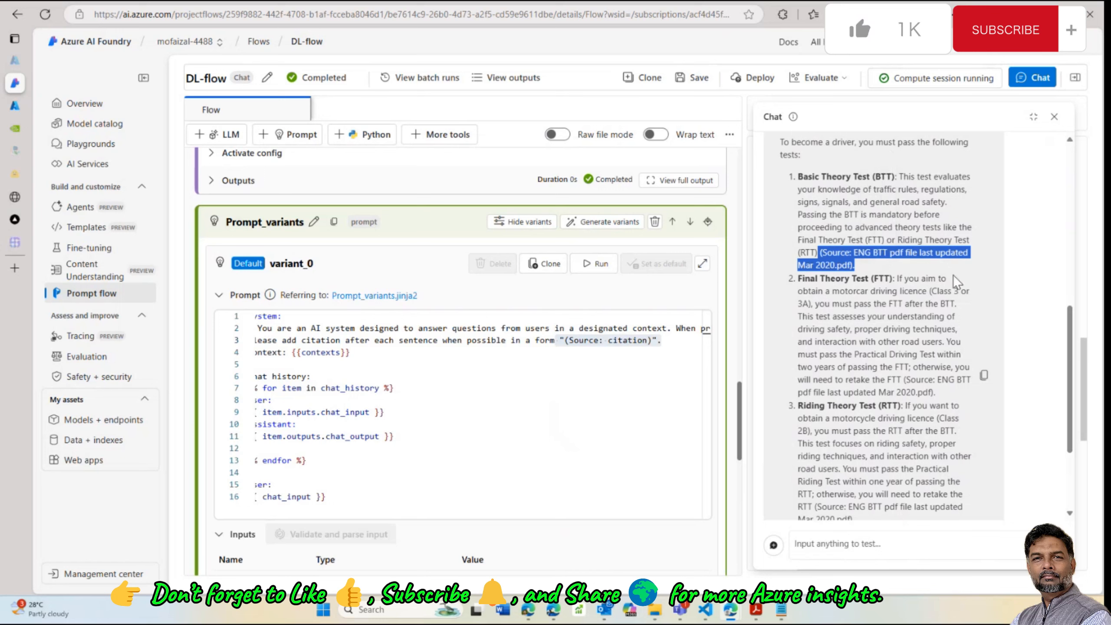
click(880, 263)
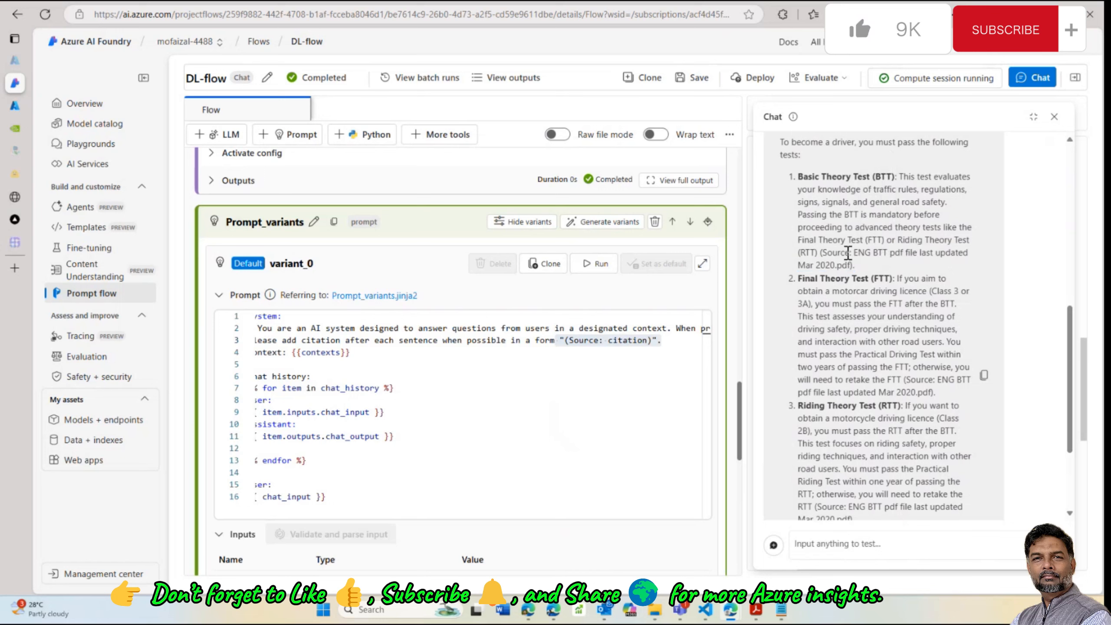
drag(821, 253, 853, 263)
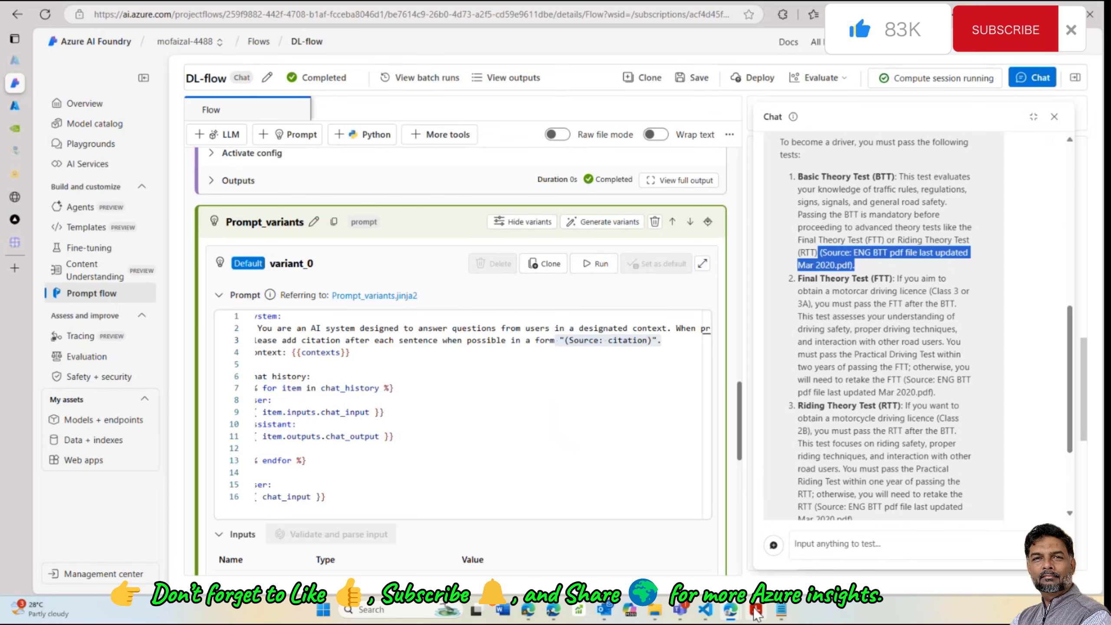
Switch to the driving handbook PDF and look through the DIPS suspension rules table and the list of scheduled offences
mouse_move(757, 611)
click(768, 538)
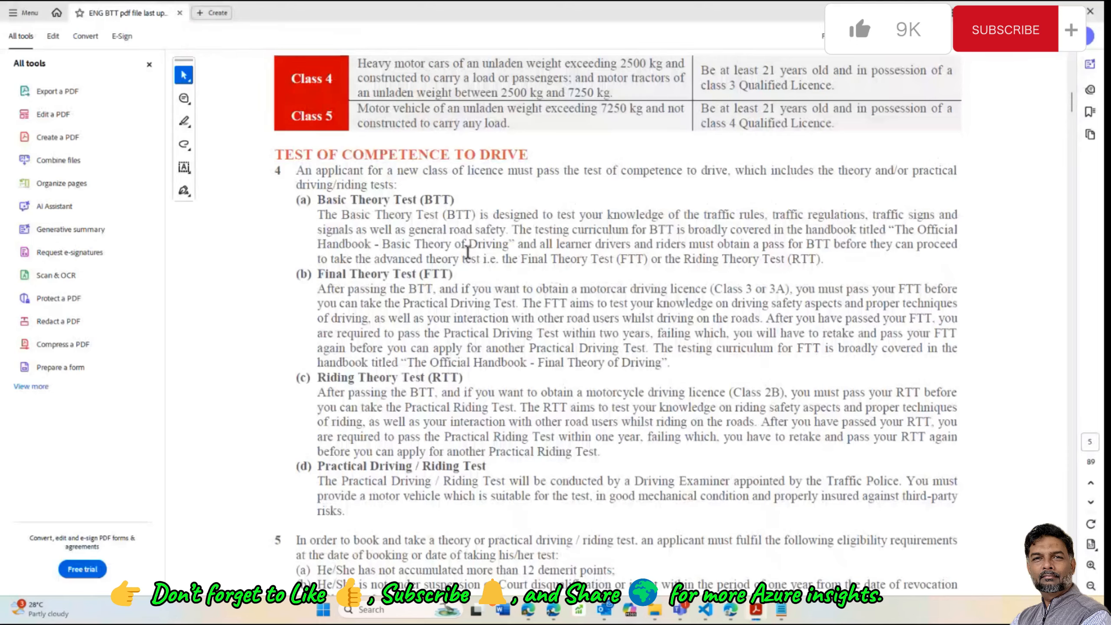
scroll(574, 260, down, 10)
scroll(573, 261, up, 10)
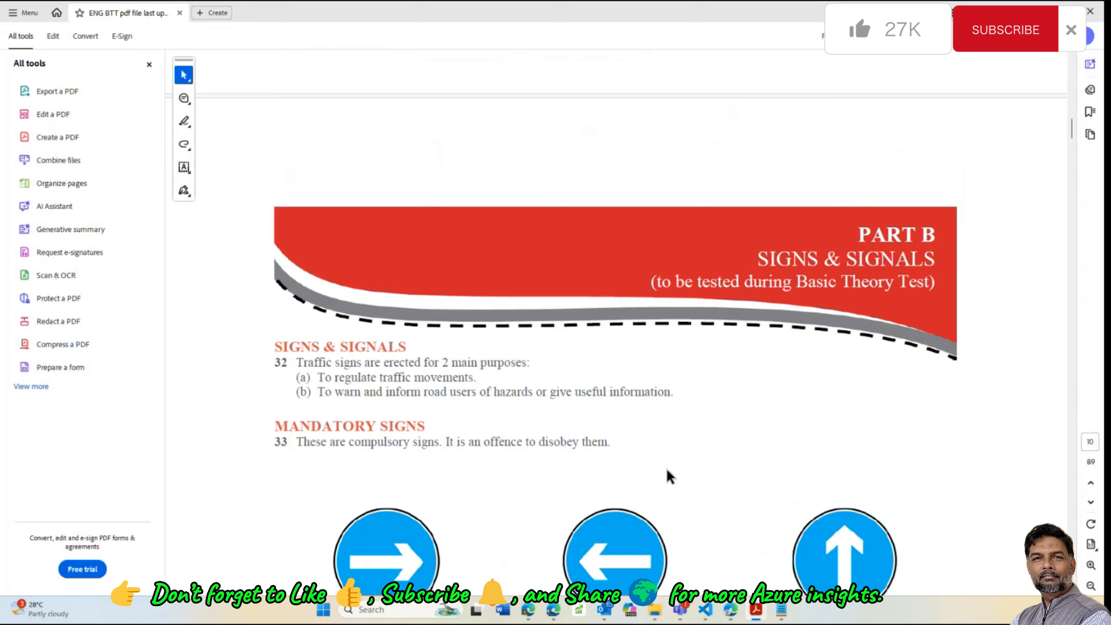
scroll(666, 468, up, 5)
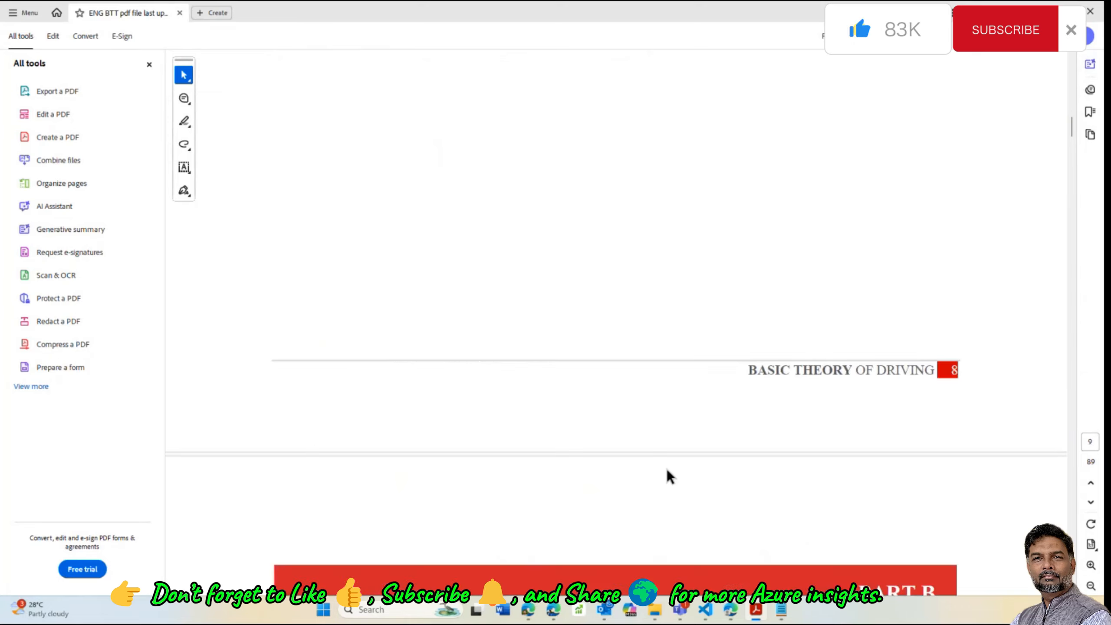
scroll(666, 467, up, 20)
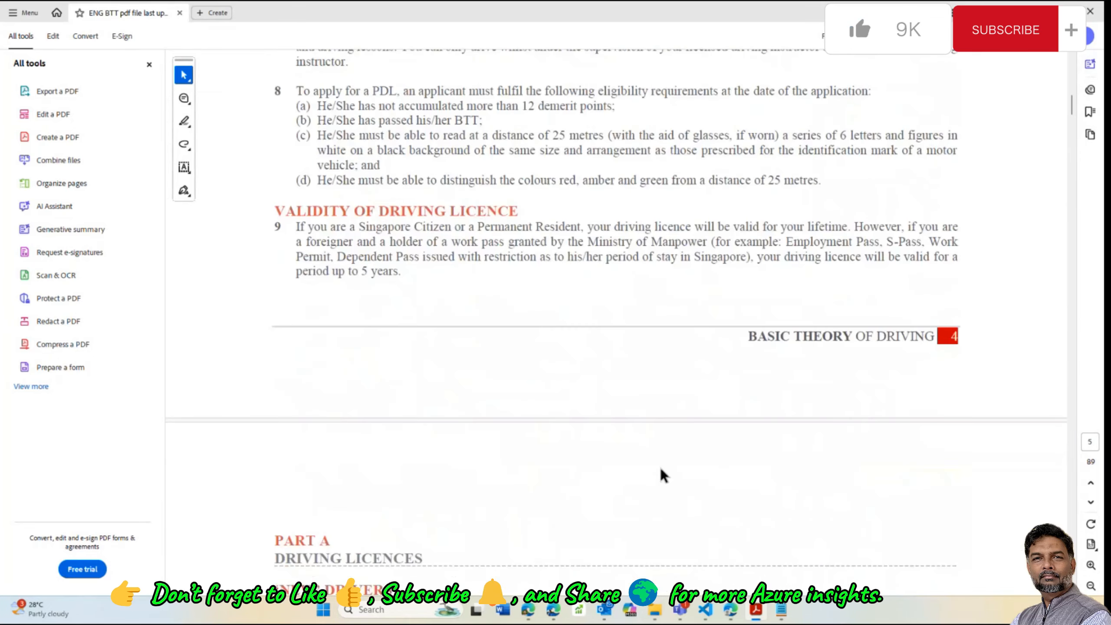
scroll(660, 466, up, 3)
scroll(660, 466, down, 10)
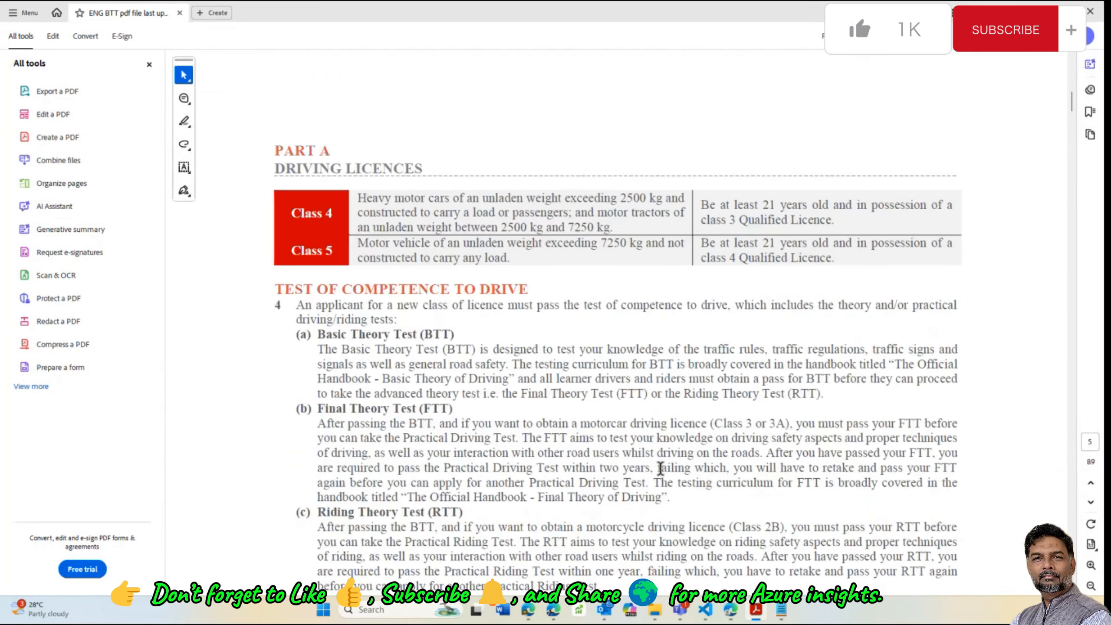
scroll(661, 468, up, 12)
scroll(664, 475, down, 4)
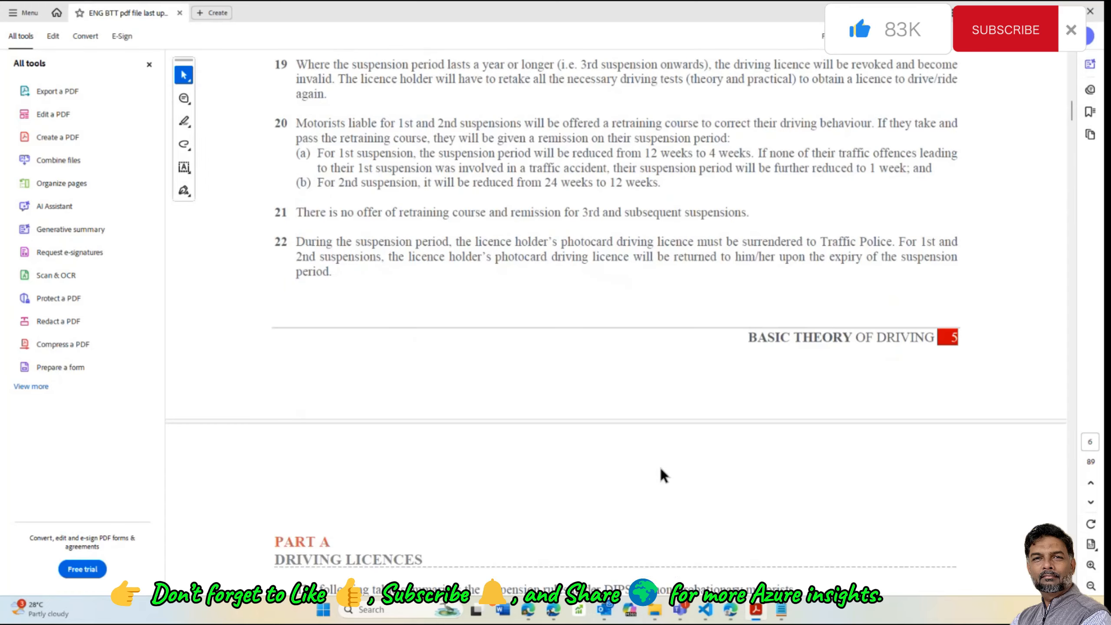
scroll(663, 475, down, 10)
scroll(662, 472, up, 8)
scroll(661, 469, down, 2)
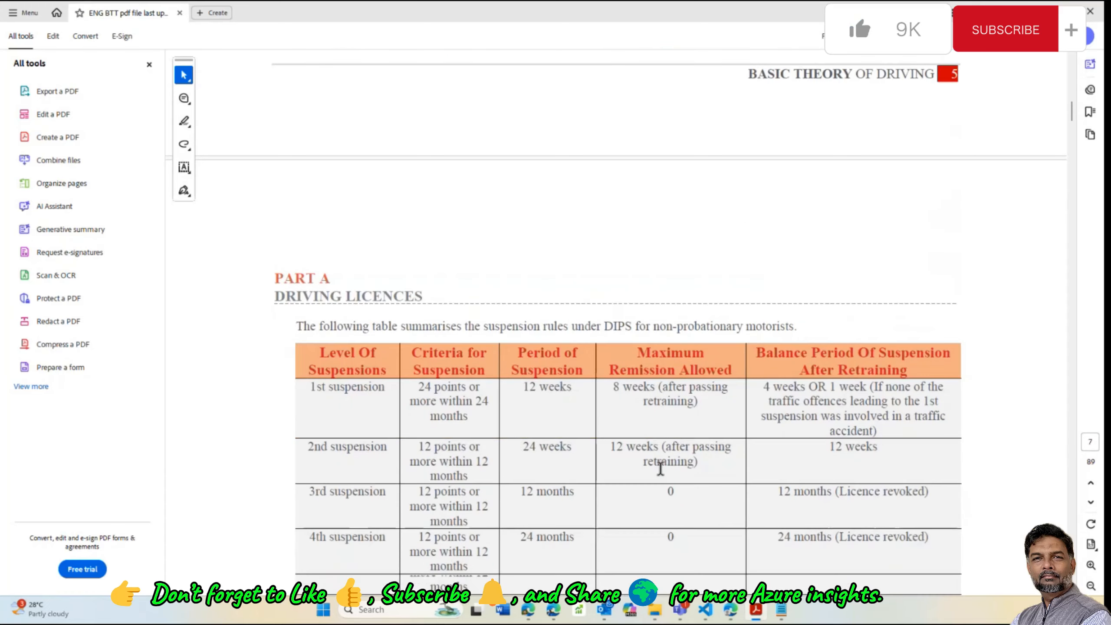
scroll(660, 468, down, 12)
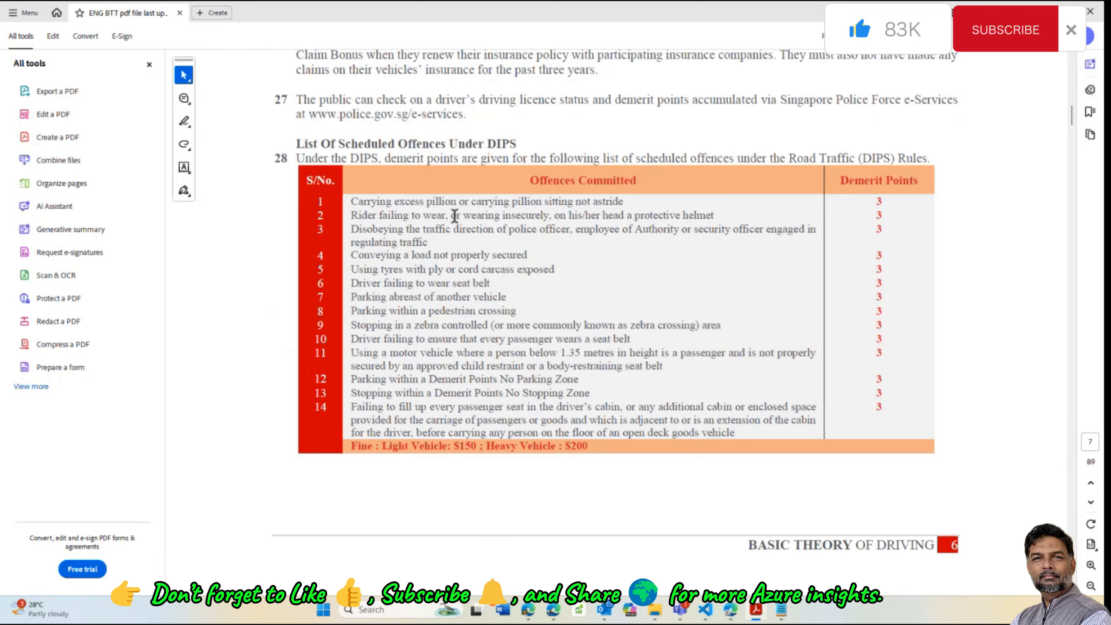
scroll(468, 348, up, 2)
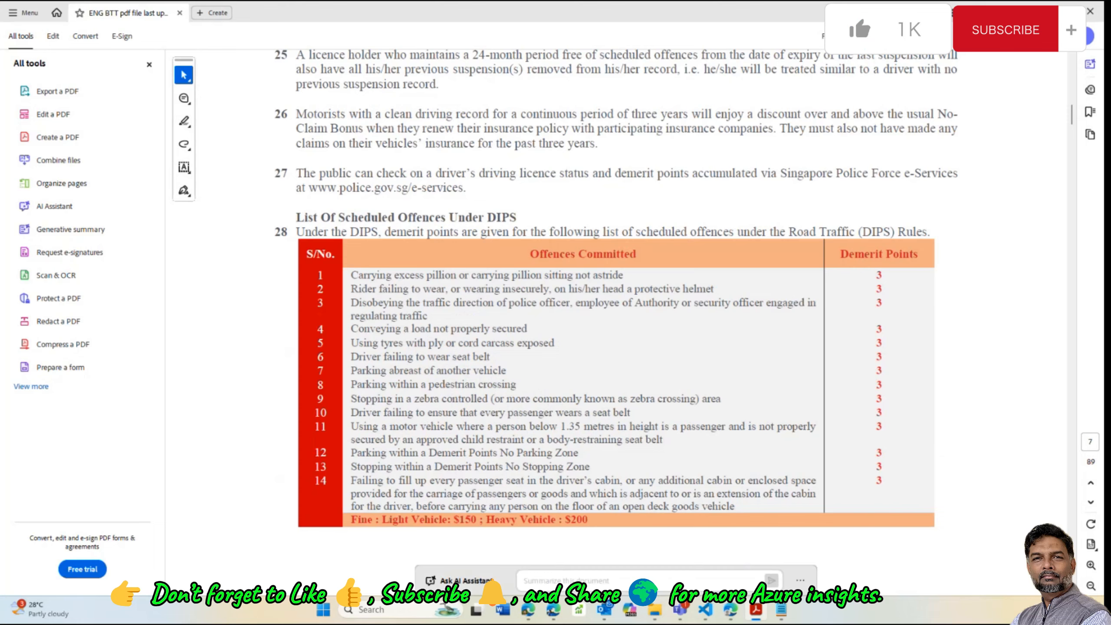
Switch back to Azure AI Foundry and ask the chat "Give me summarises the suspension rules under DIPS, let me know what is DIPS?"
mouse_move(731, 610)
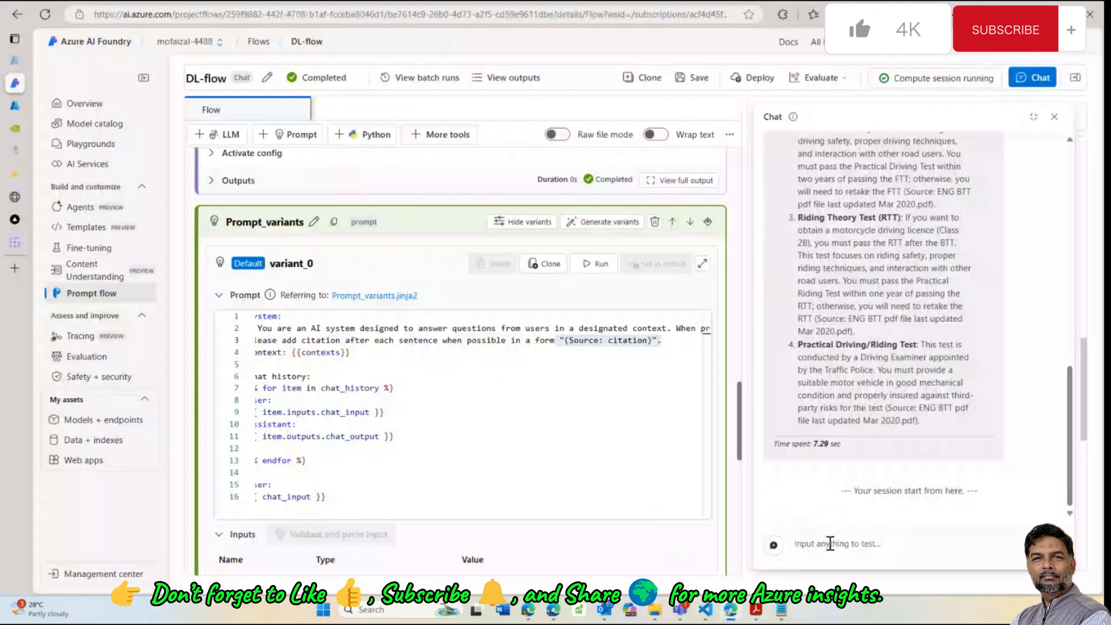
click(831, 544)
text(Give me summarises the suspension rules under DIPS, let me know what is DIPS?)
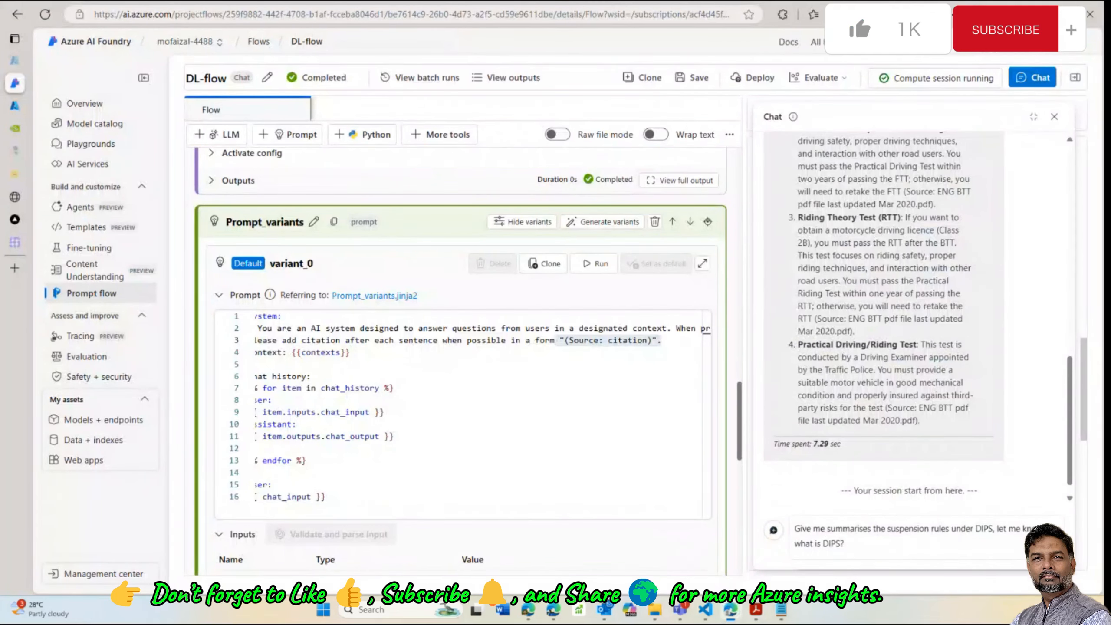
key(Return)
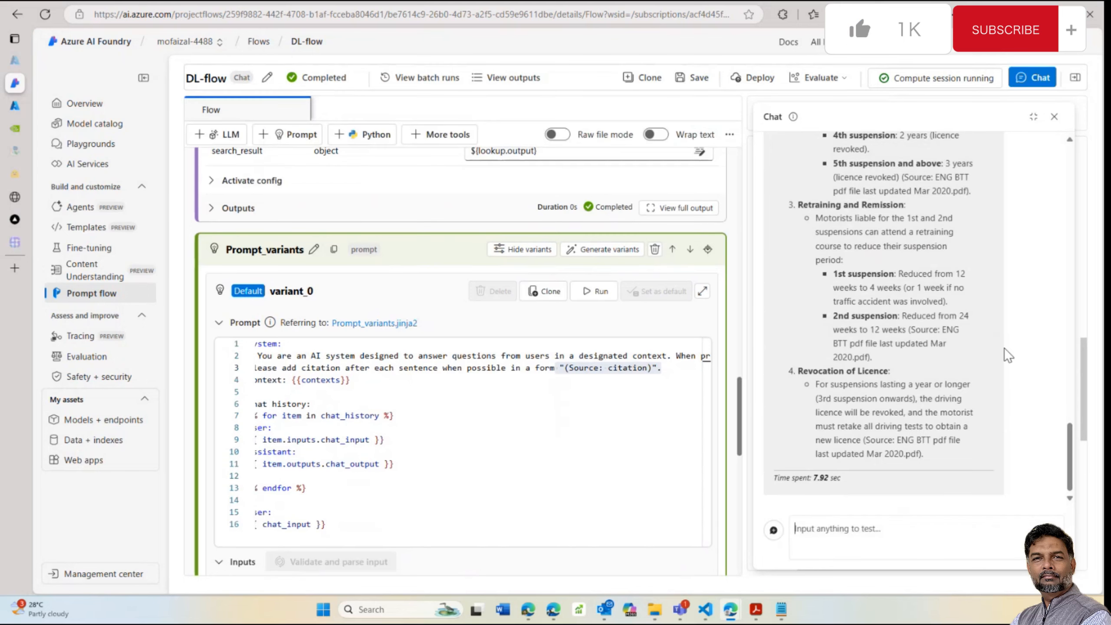
Read through the chat's DIPS answer, covering probationary and non-probationary motorists, retraining and remission, licence revocation, and the source citations
scroll(932, 324, up, 1)
scroll(931, 325, up, 6)
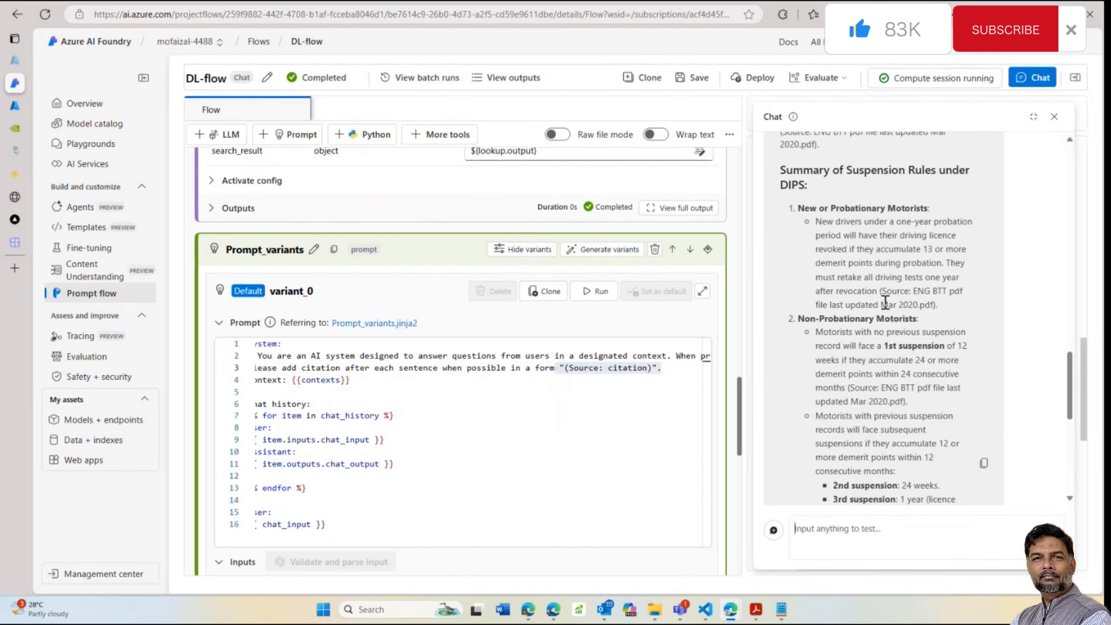
scroll(880, 243, down, 1)
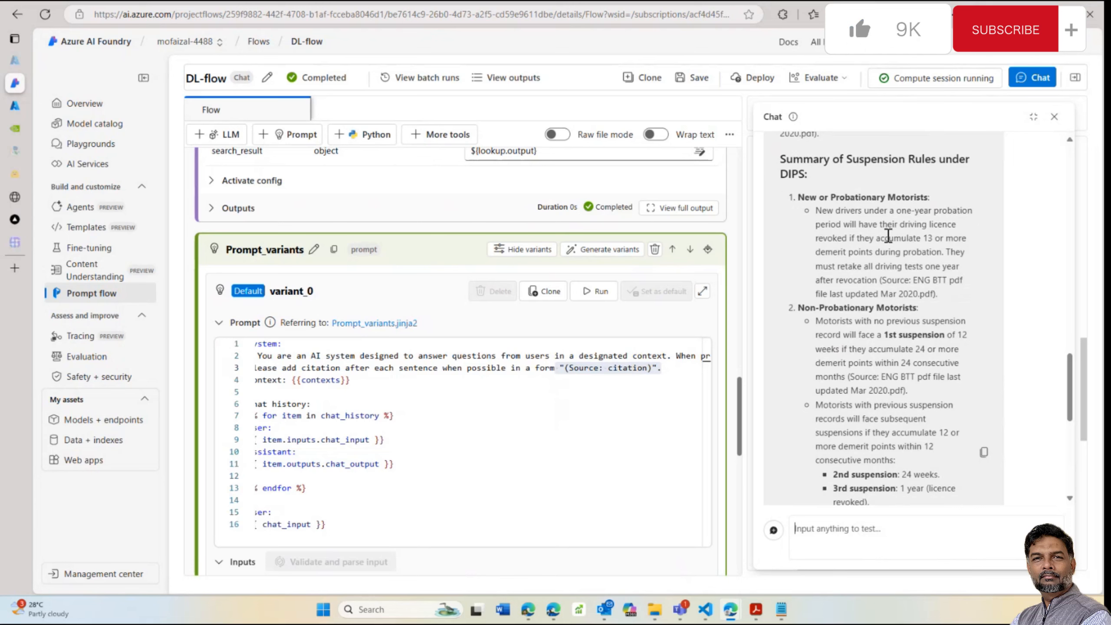
scroll(895, 202, down, 1)
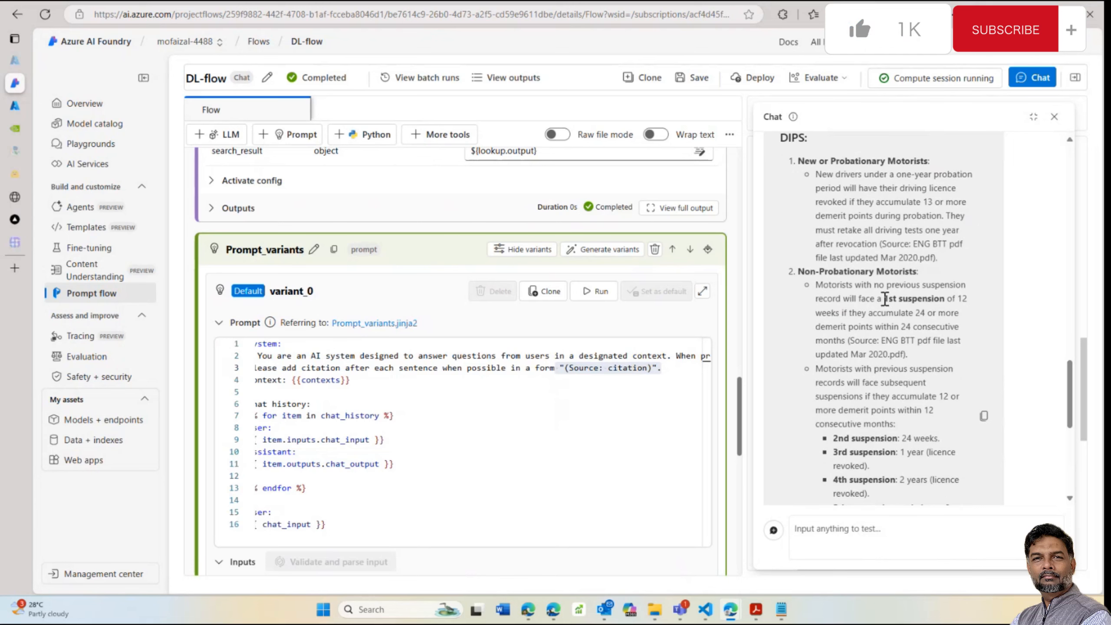
scroll(954, 300, down, 1)
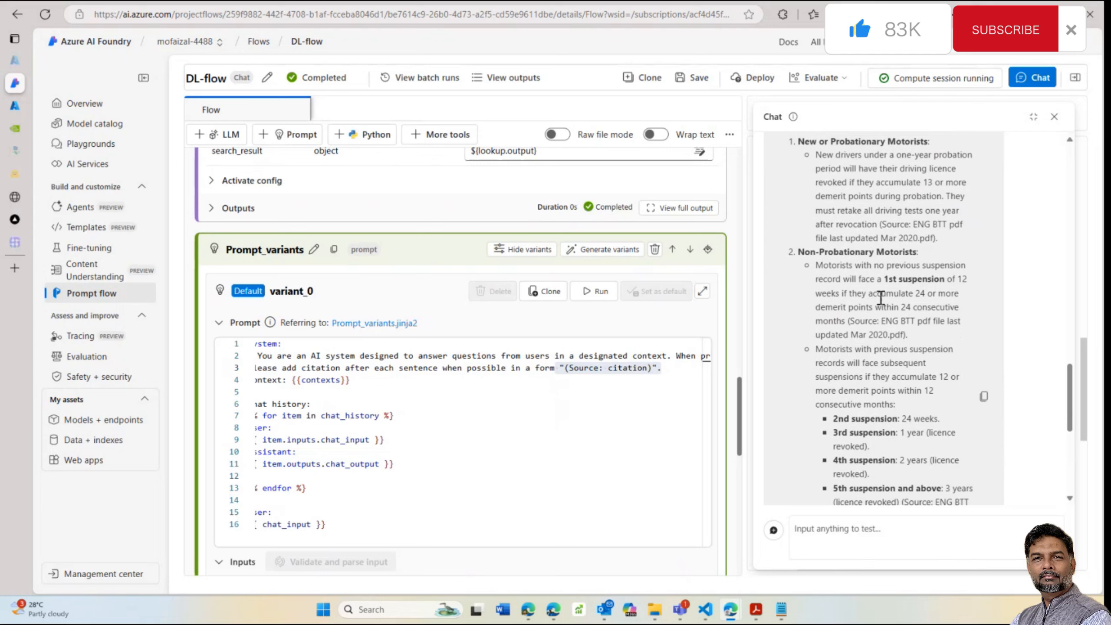
scroll(893, 297, down, 1)
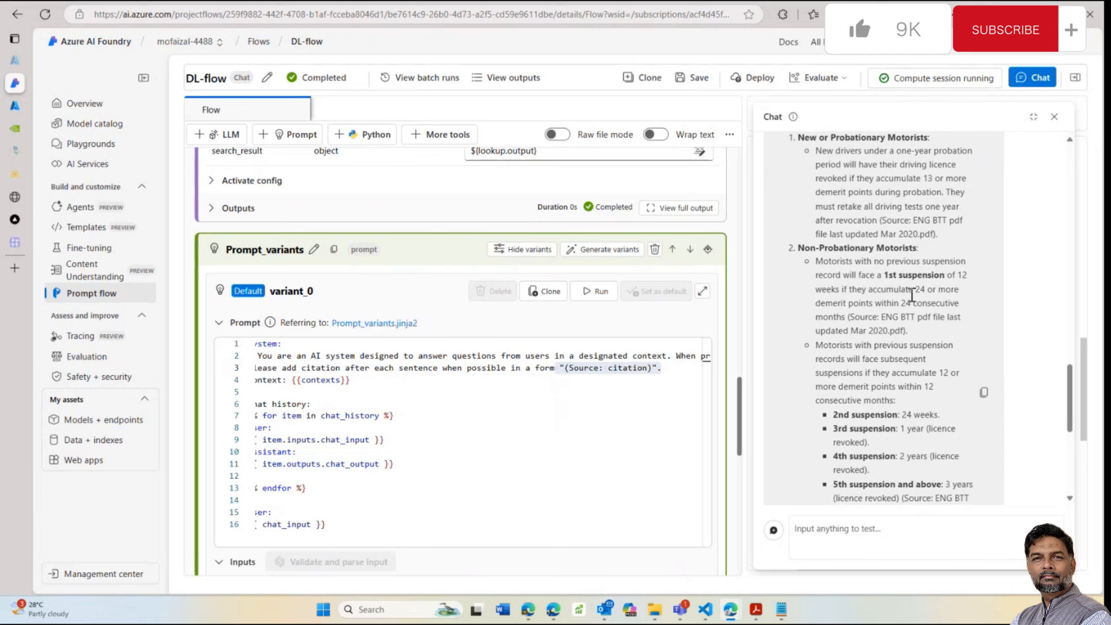
scroll(933, 297, down, 3)
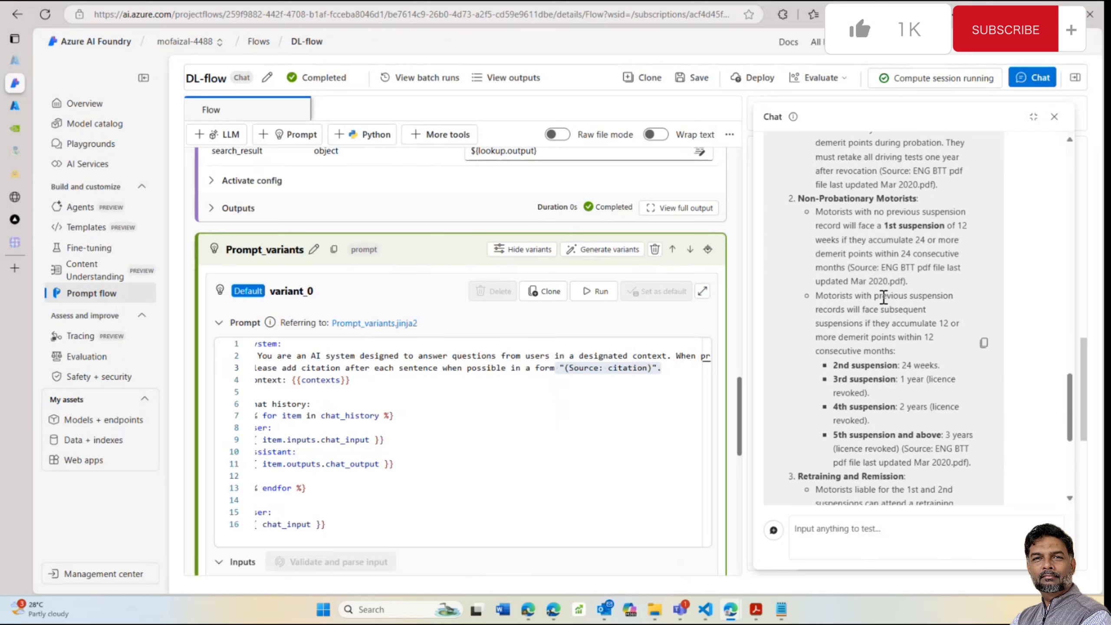
scroll(882, 310, down, 4)
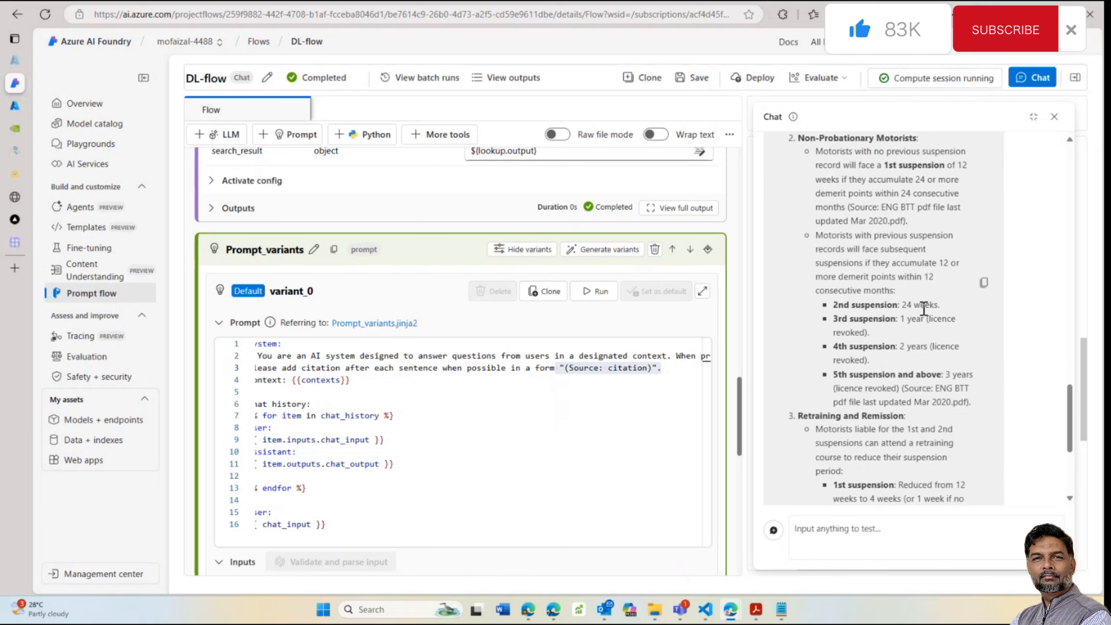
scroll(884, 318, down, 2)
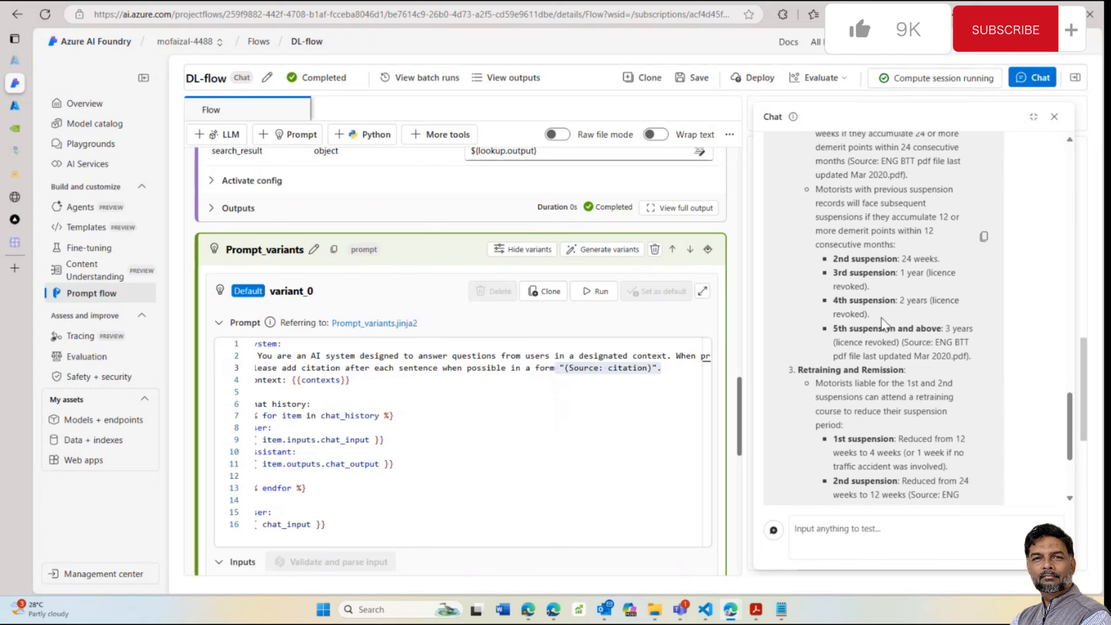
scroll(881, 318, down, 8)
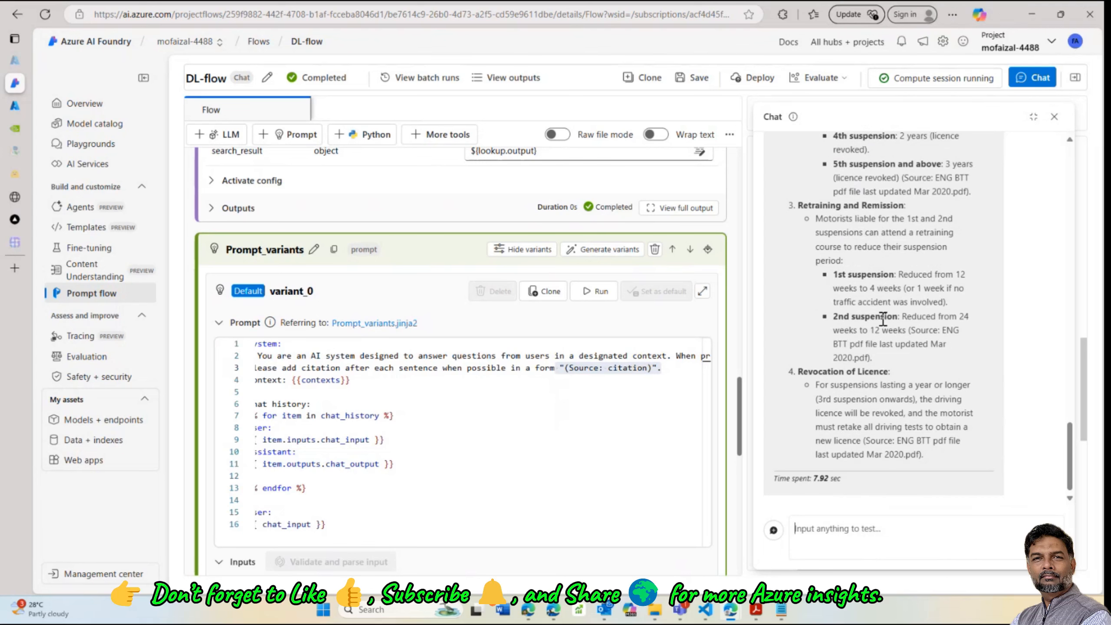
scroll(915, 237, up, 3)
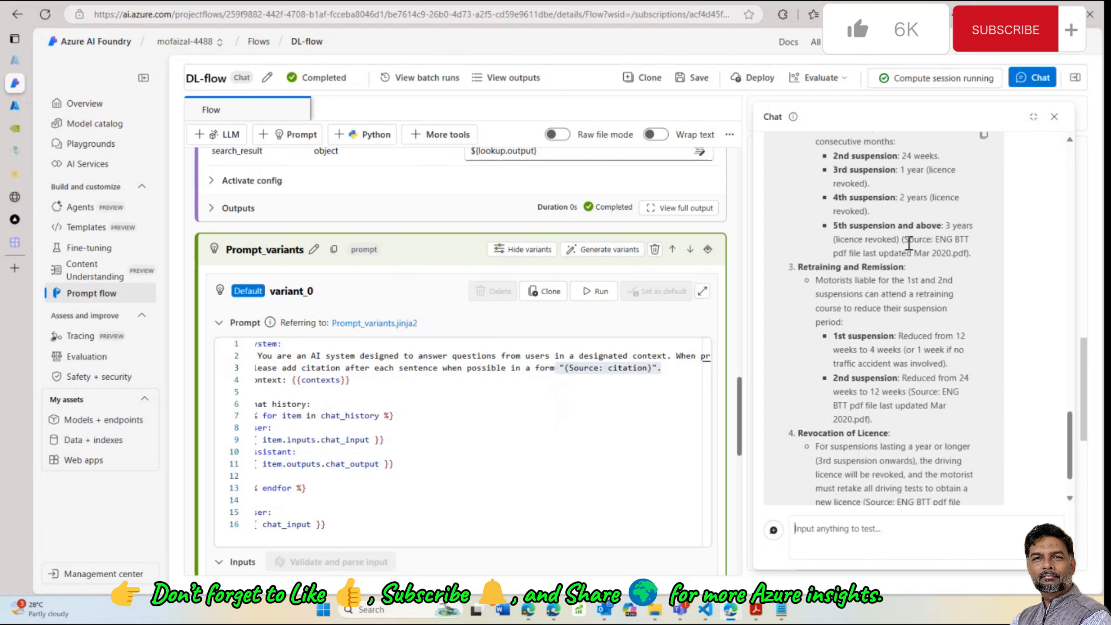
scroll(907, 249, up, 6)
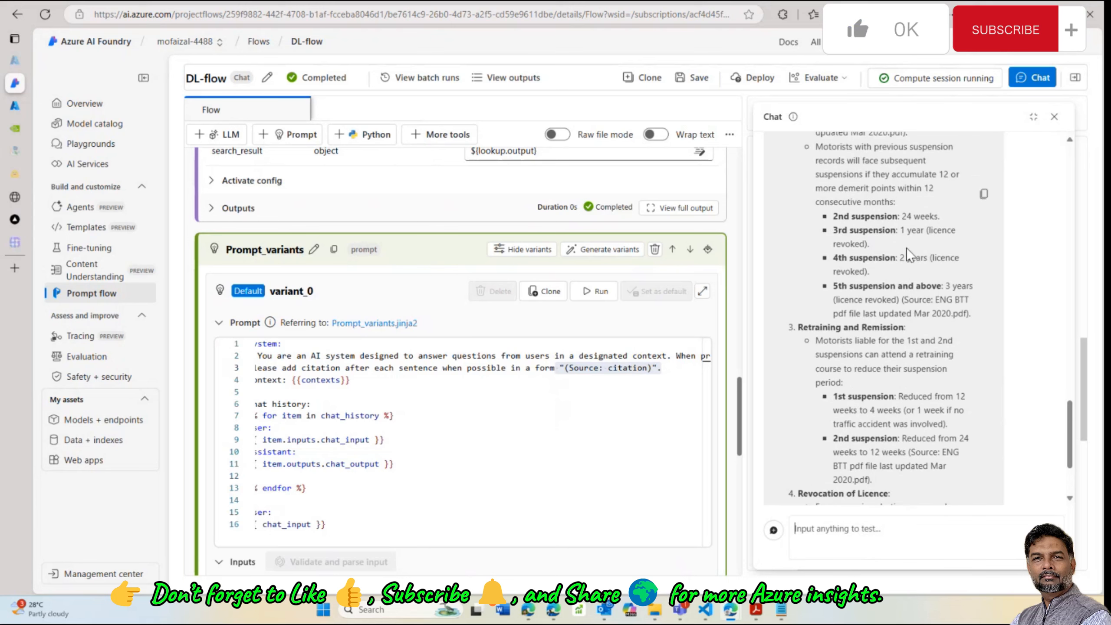
scroll(907, 248, up, 10)
scroll(897, 272, down, 9)
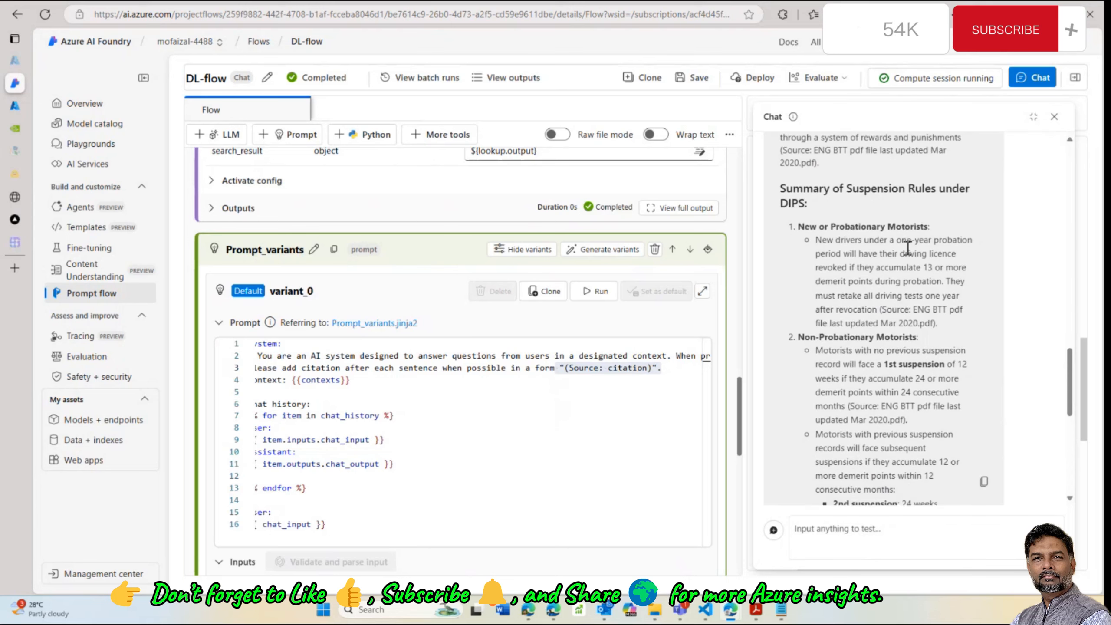
scroll(889, 296, down, 3)
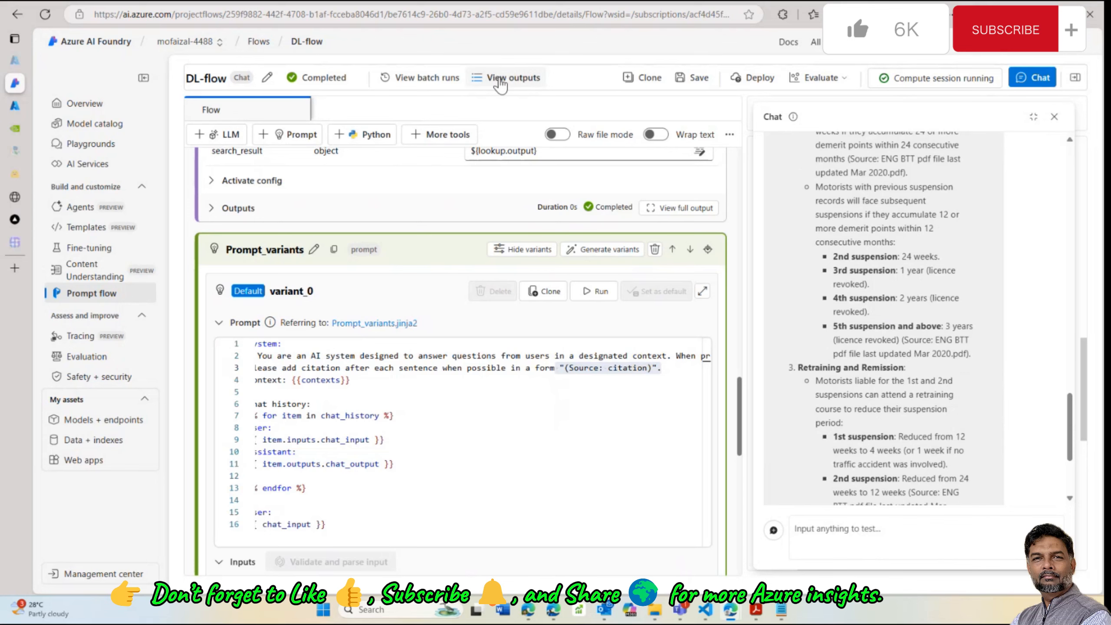
Open the flow run's outputs and read the chat_output for the DIPS question through to its end
click(501, 81)
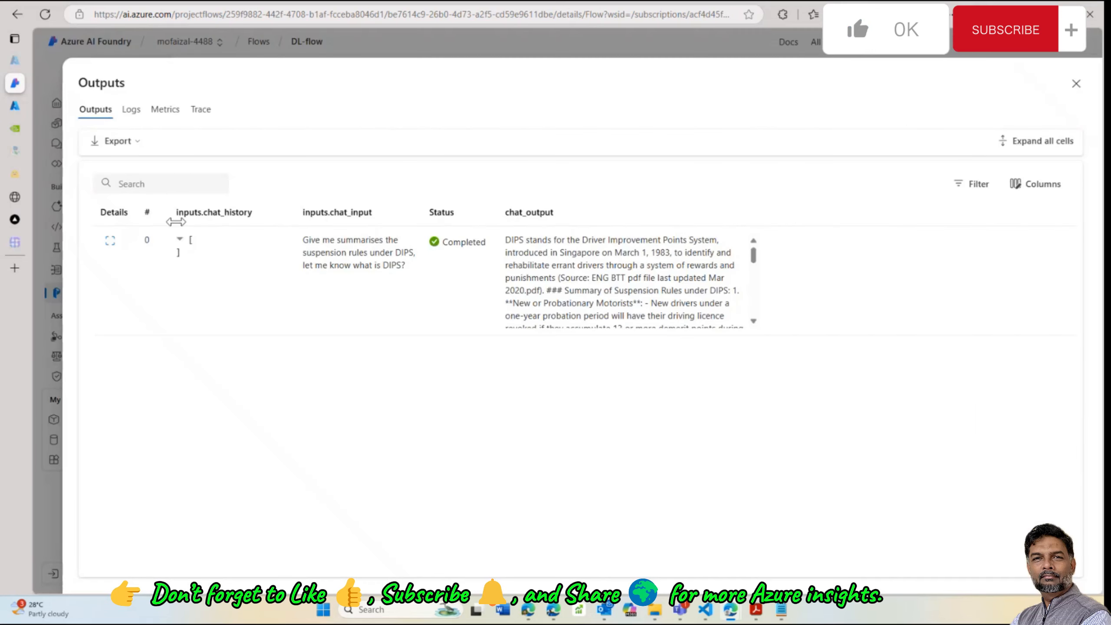
scroll(535, 254, down, 3)
scroll(535, 254, down, 6)
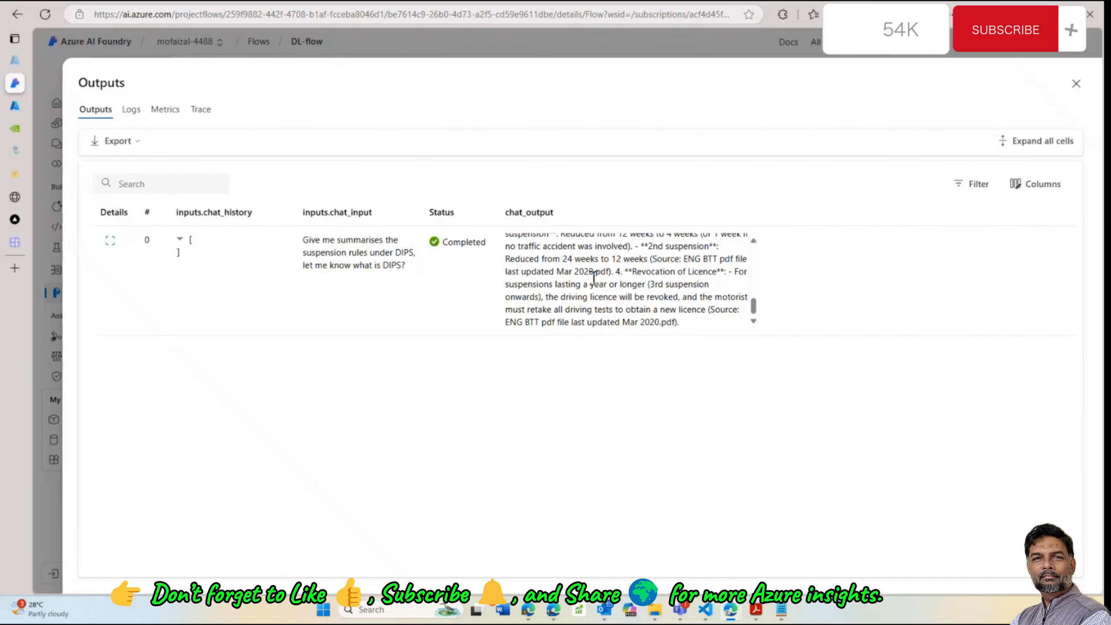
Check the run's logs and metrics, and examine the inputs and outputs of the flow row in its trace
click(134, 113)
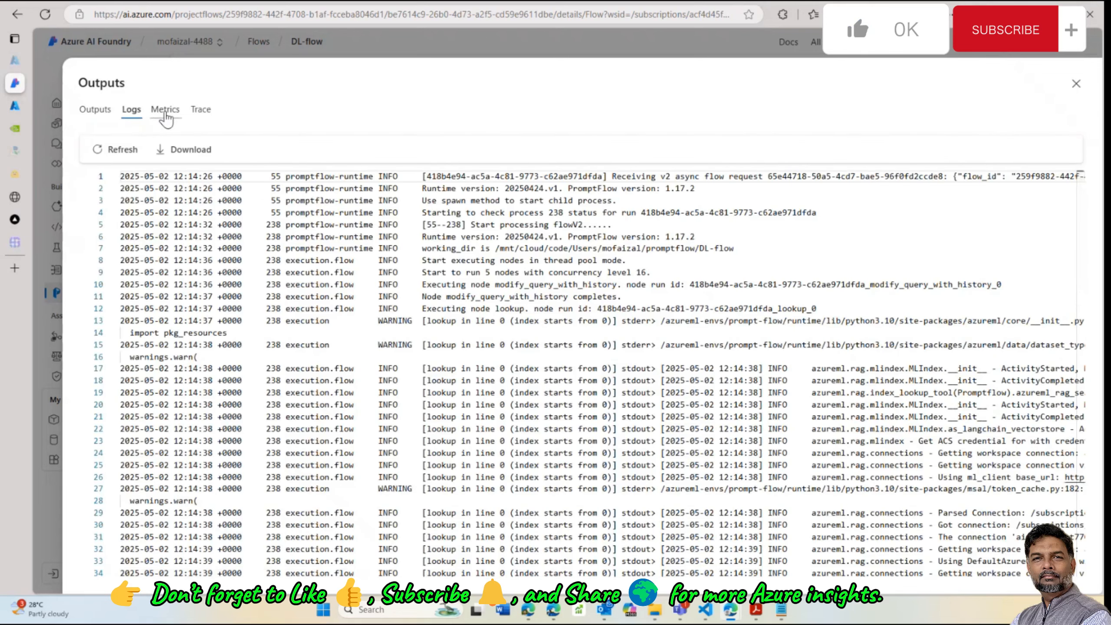
click(166, 113)
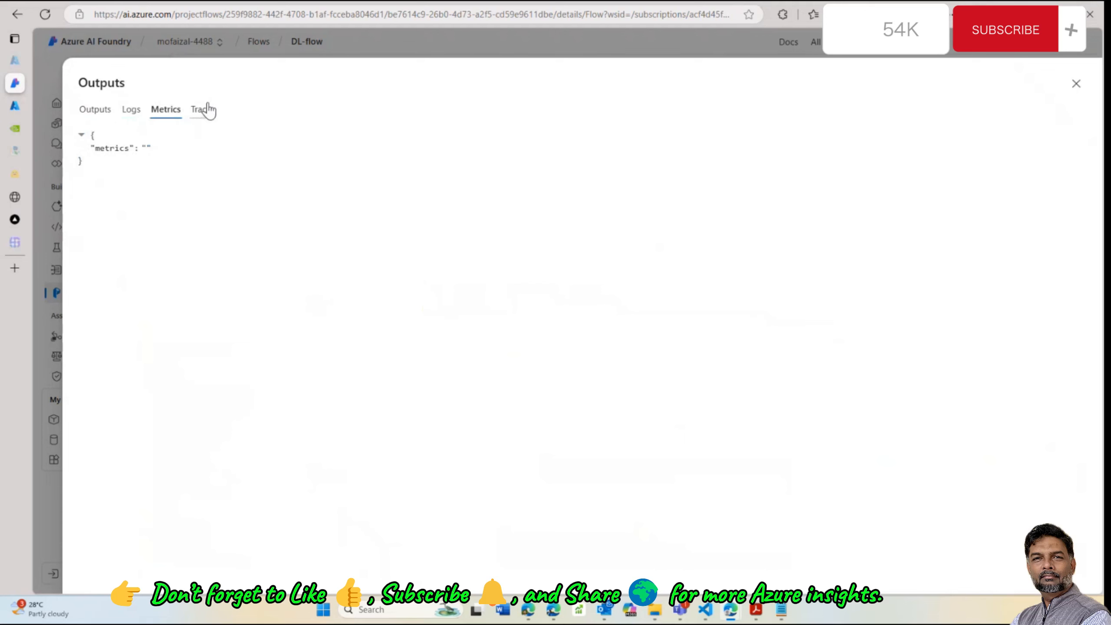
click(203, 113)
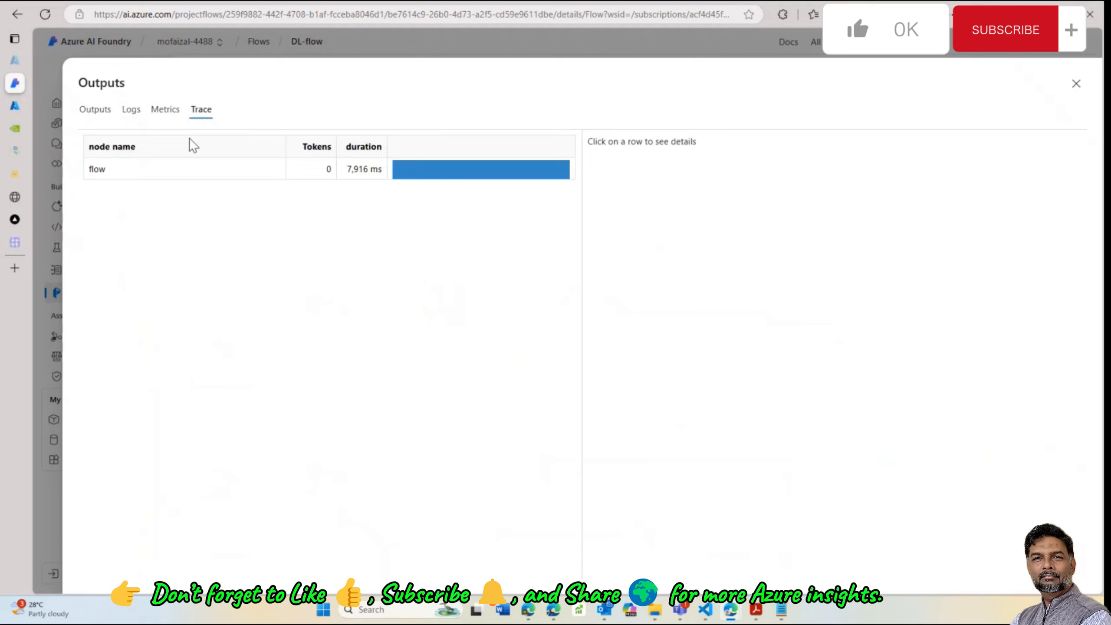
click(114, 172)
scroll(674, 333, down, 6)
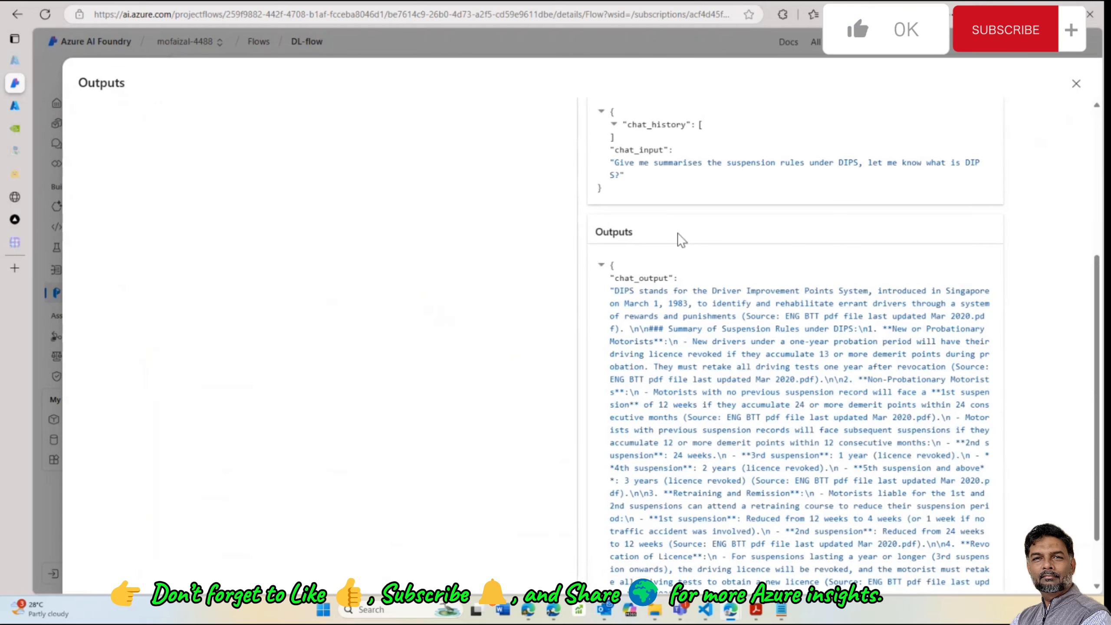
scroll(678, 212, down, 2)
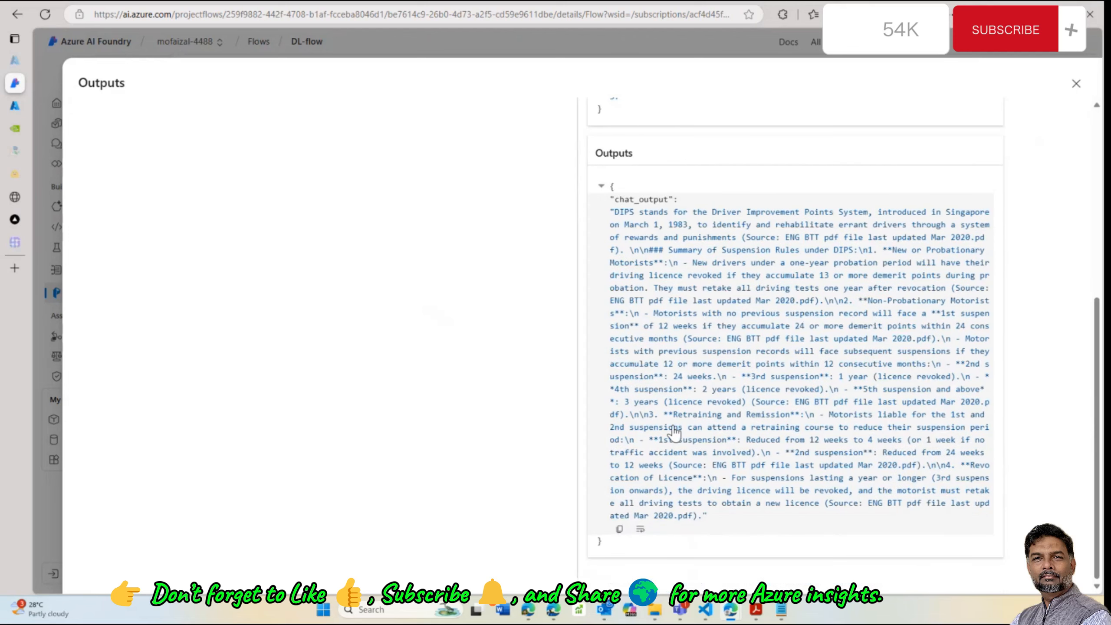
Close the run outputs and show the flow's graph beside the node editor
click(1076, 84)
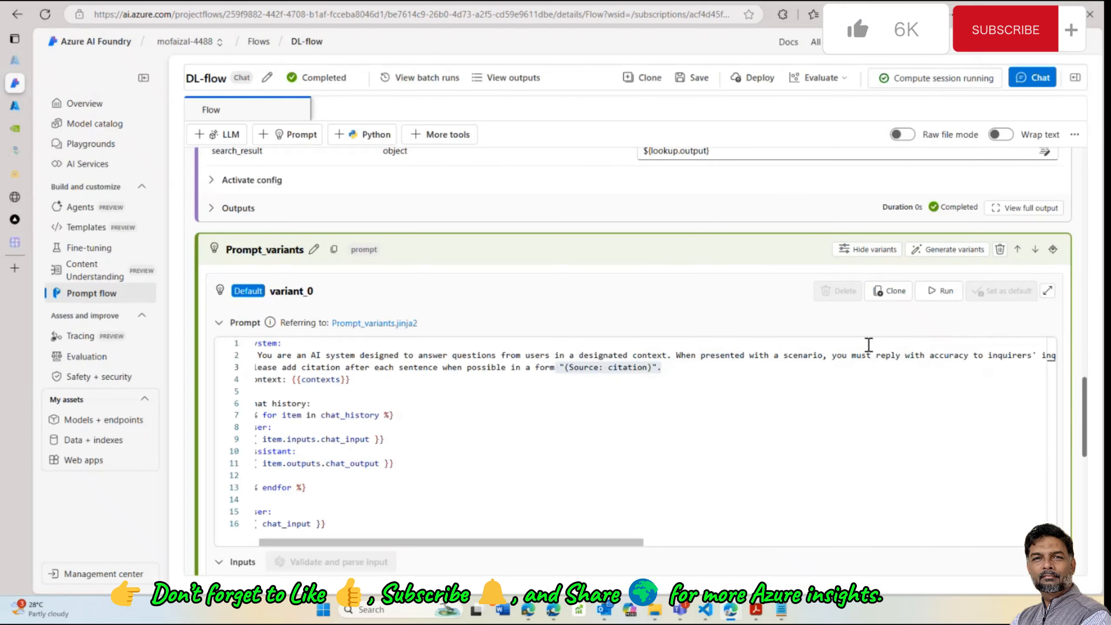
scroll(744, 249, up, 1)
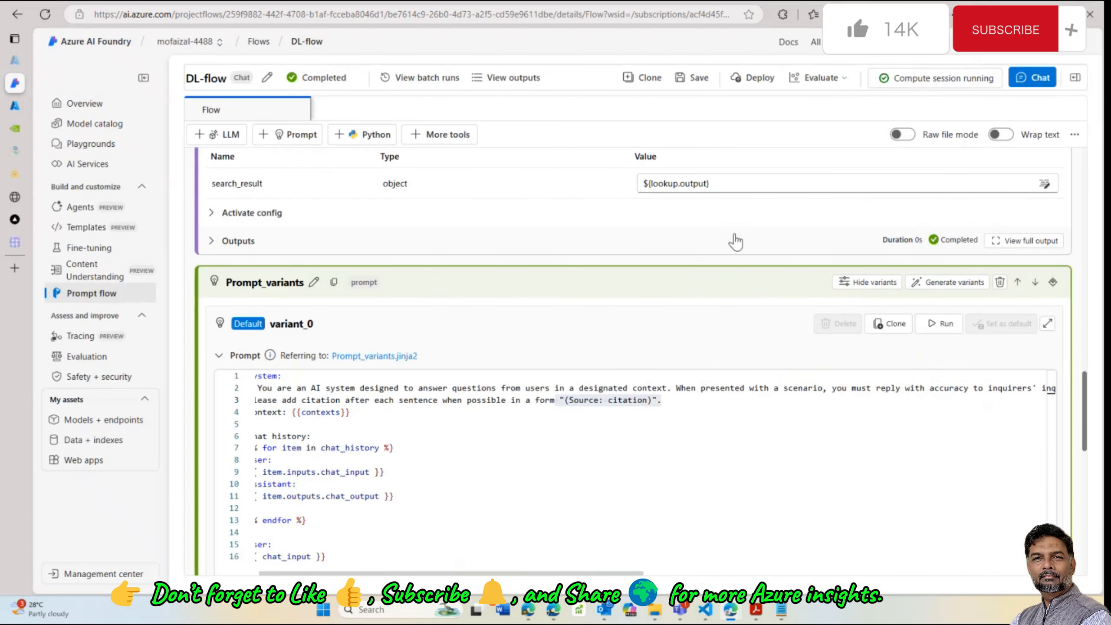
click(1049, 80)
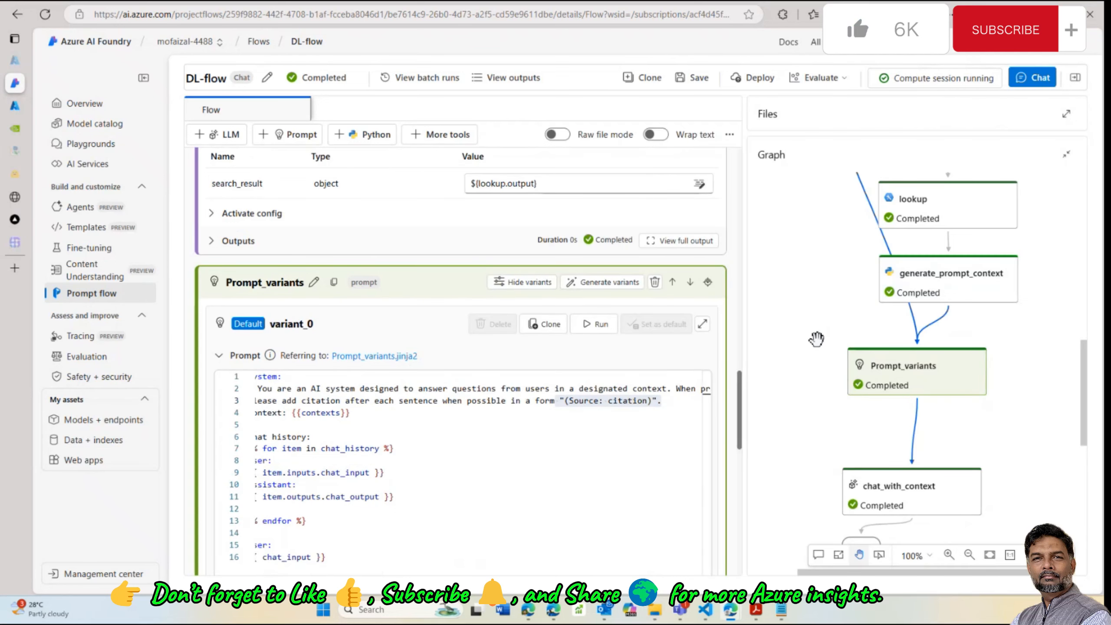
Show the project's vector indexes and open the details of the amiable-door-3t8rbw3b1x index
scroll(912, 245, up, 3)
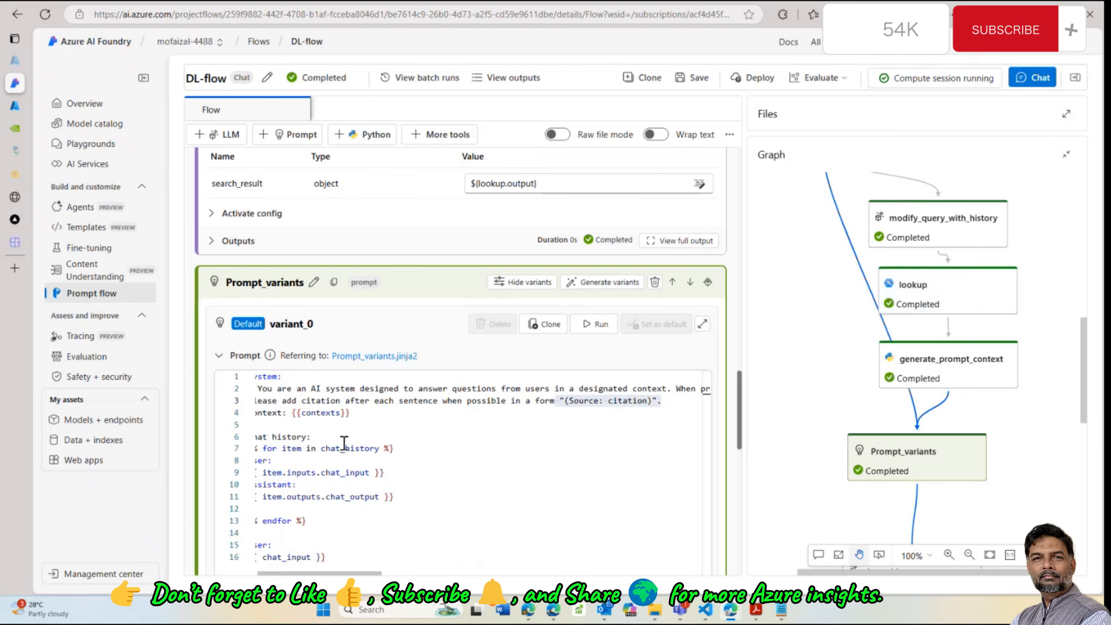
click(108, 440)
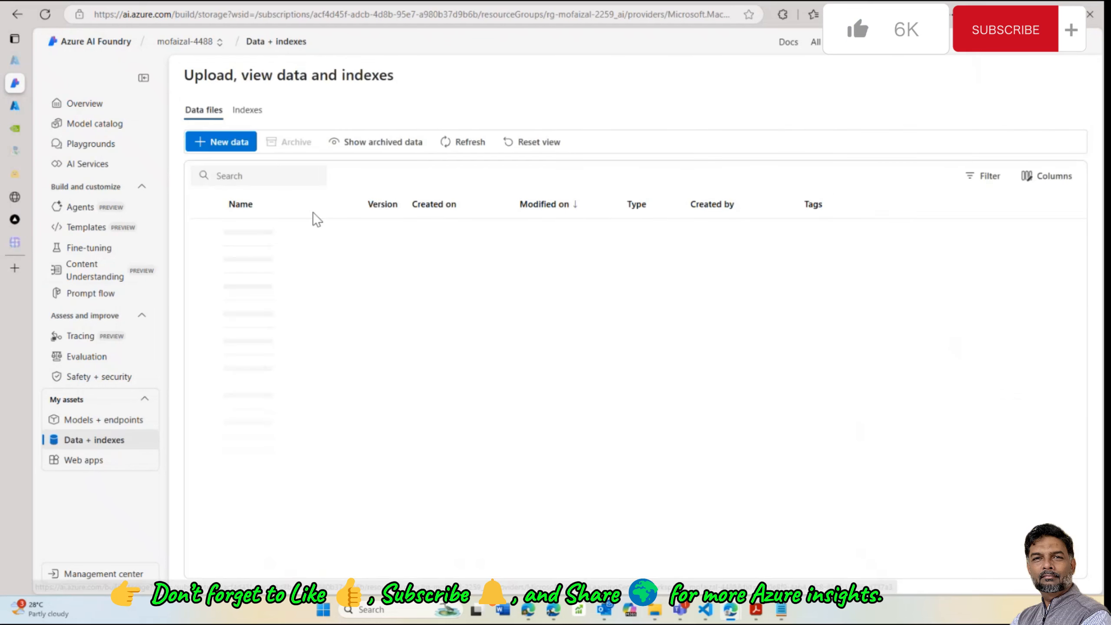
click(257, 114)
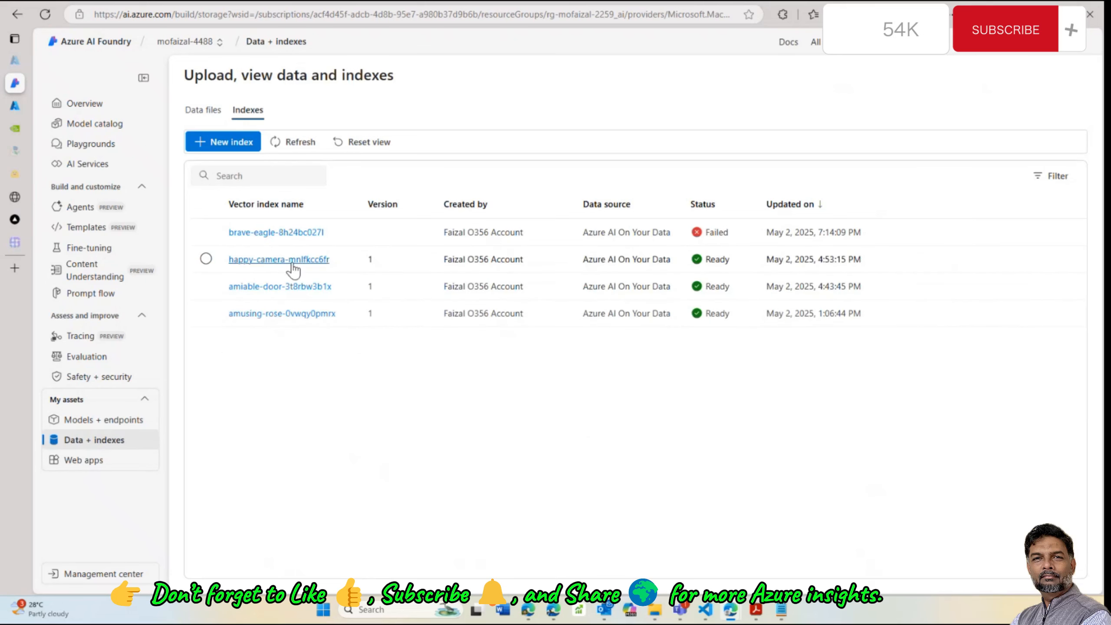
click(274, 287)
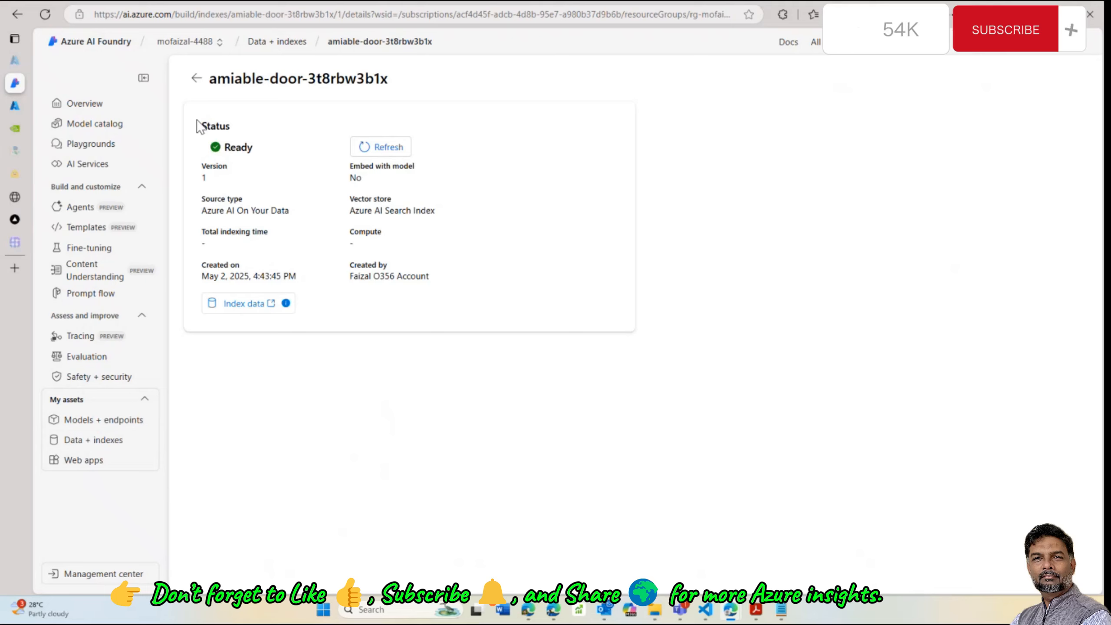
Return to DL-flow in Prompt flow and review its graph from modify_query_with_history through chat_with_context
click(90, 295)
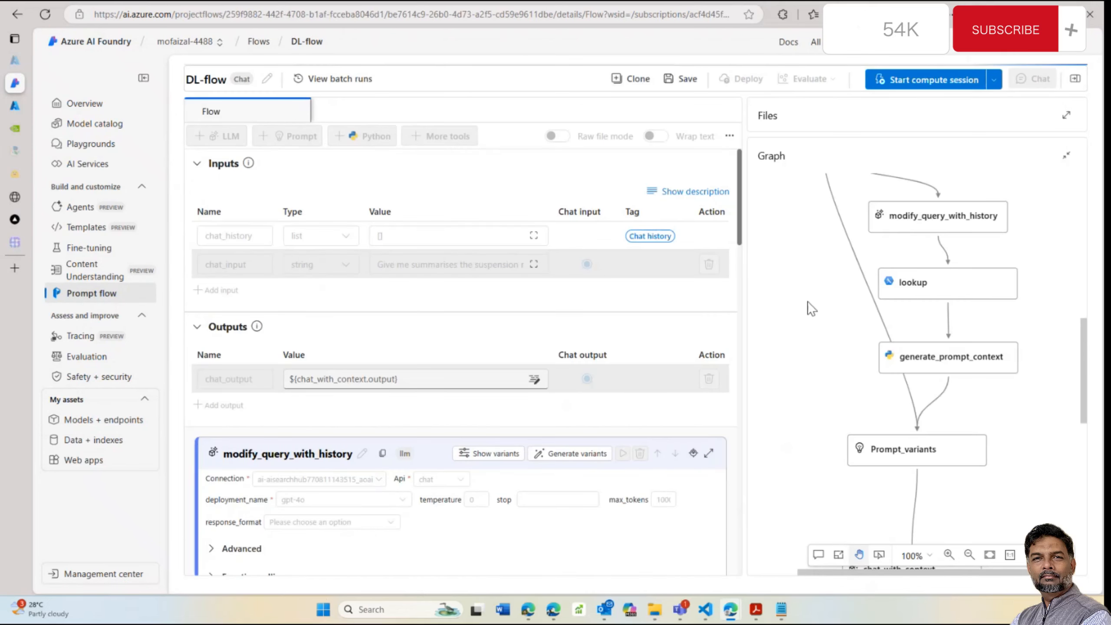
scroll(912, 337, down, 2)
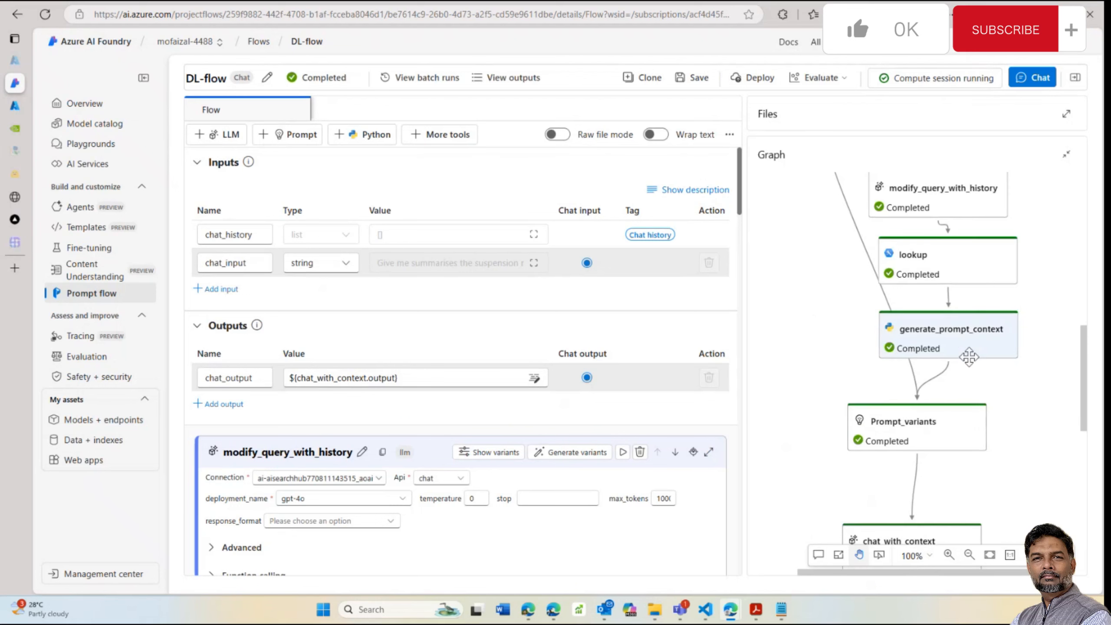
scroll(936, 421, down, 1)
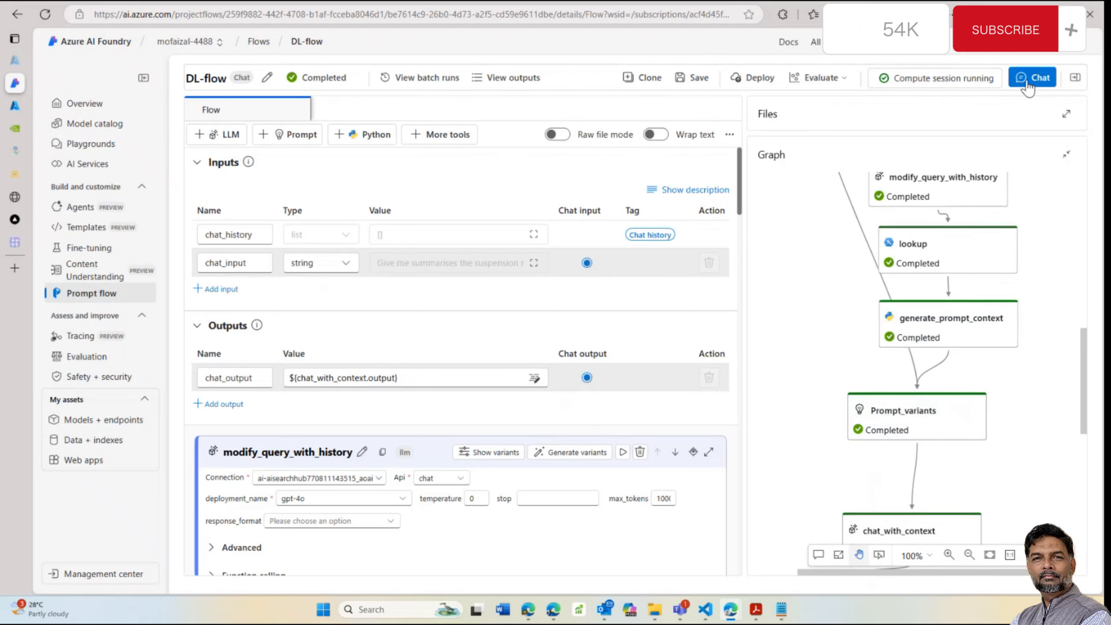